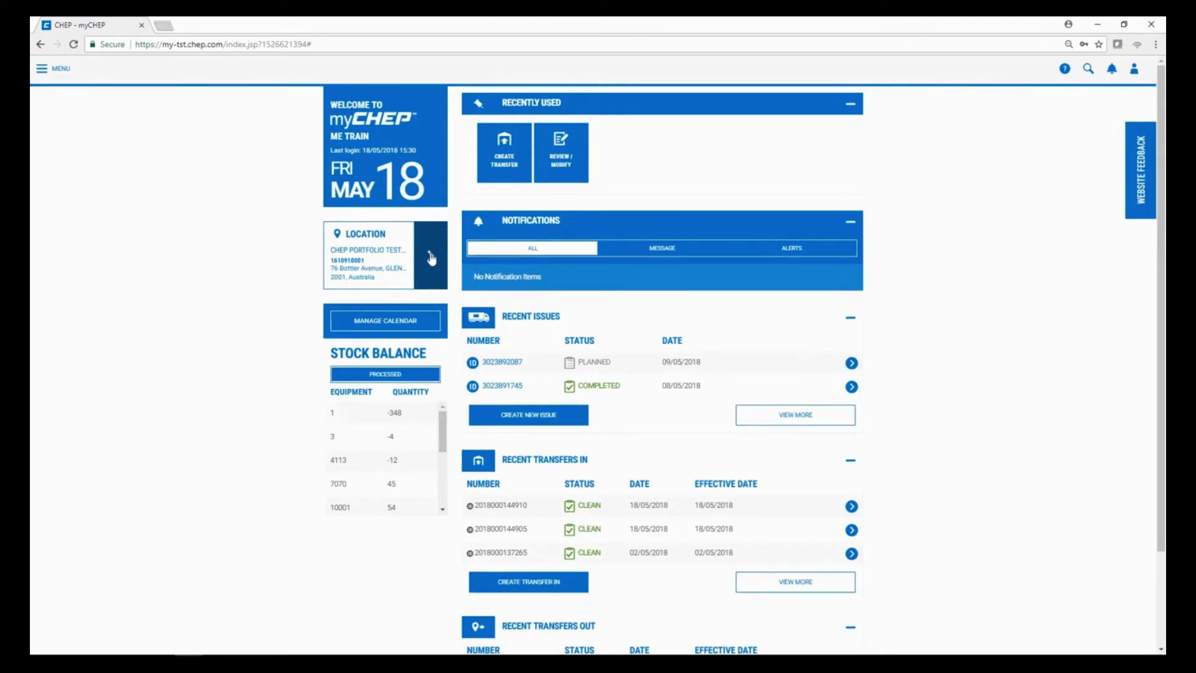
View the list of available locations and the notifications list, closing each one.
click(434, 256)
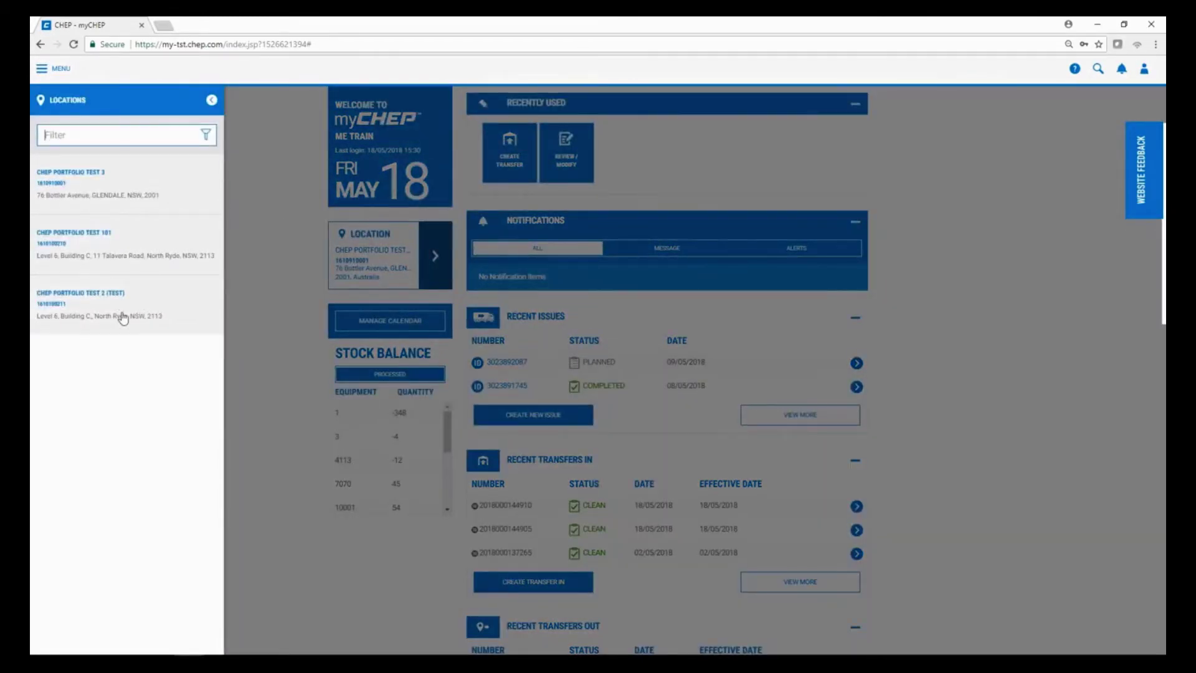
click(213, 107)
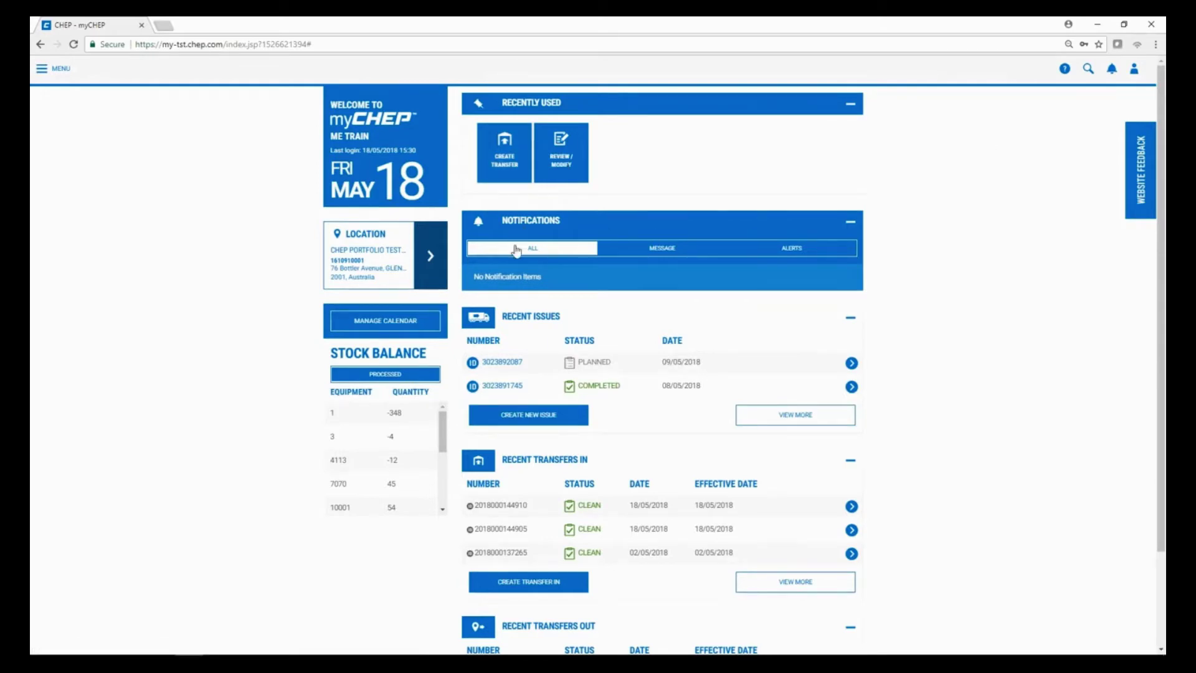
click(1112, 74)
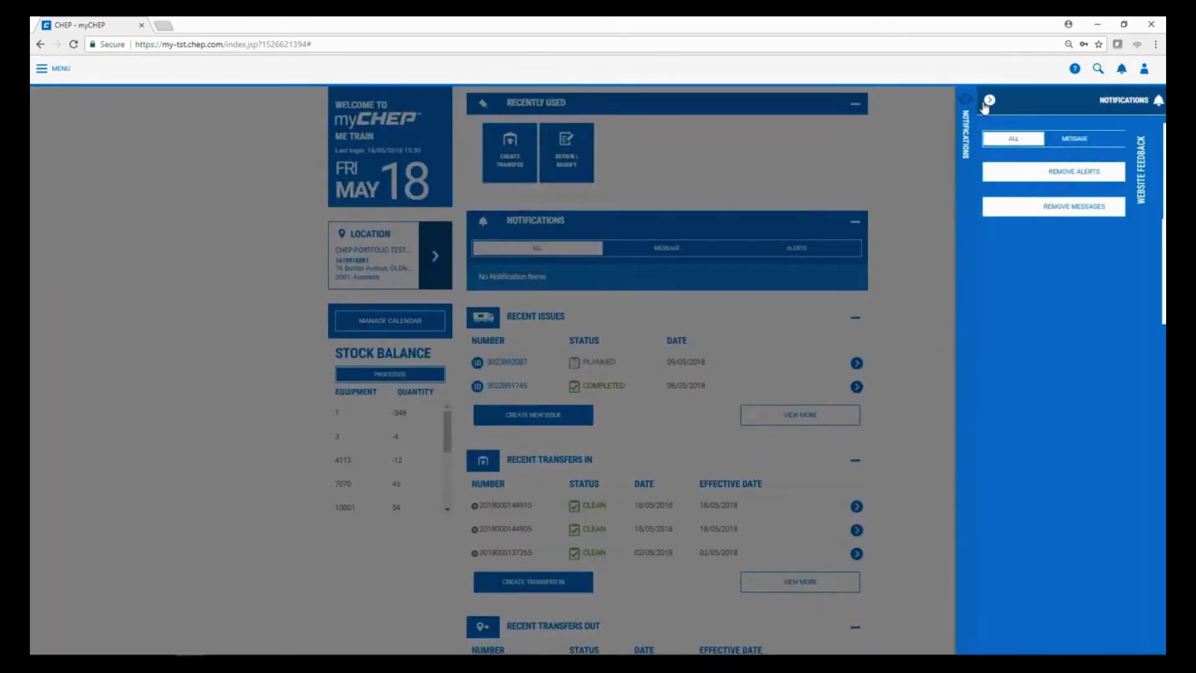
click(987, 102)
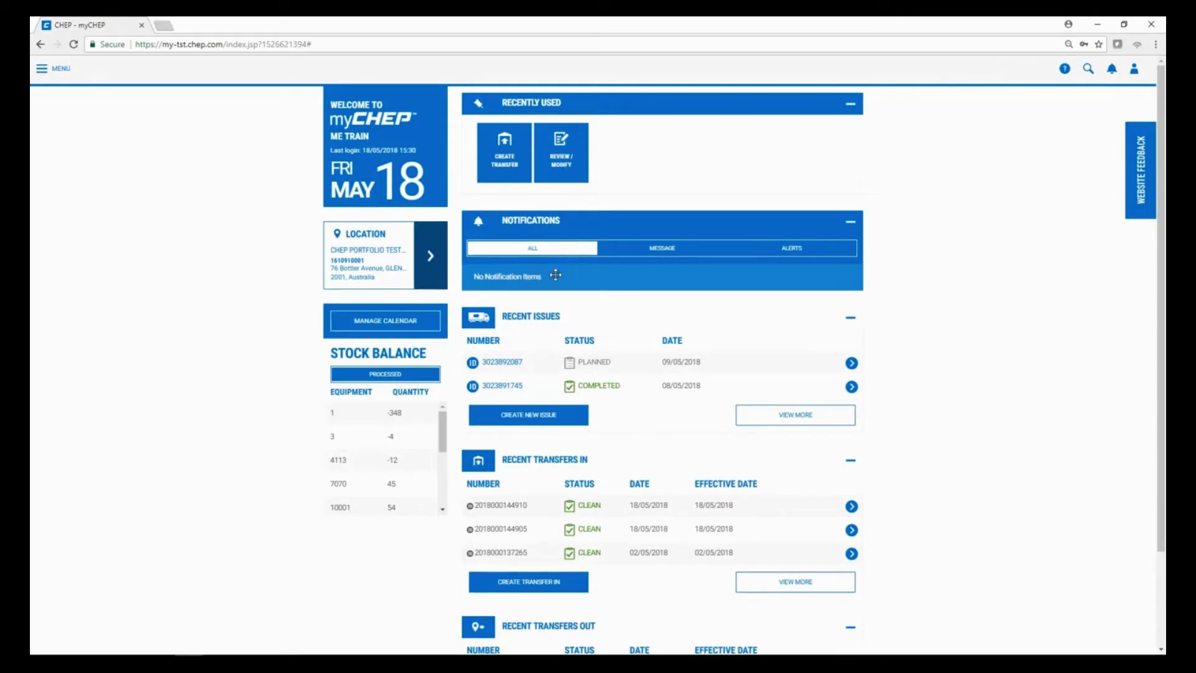
Review the homepage sections for recent issues, transfers in and out, returns, open invoices, service requests and stock balance.
scroll(590, 329, down, 1)
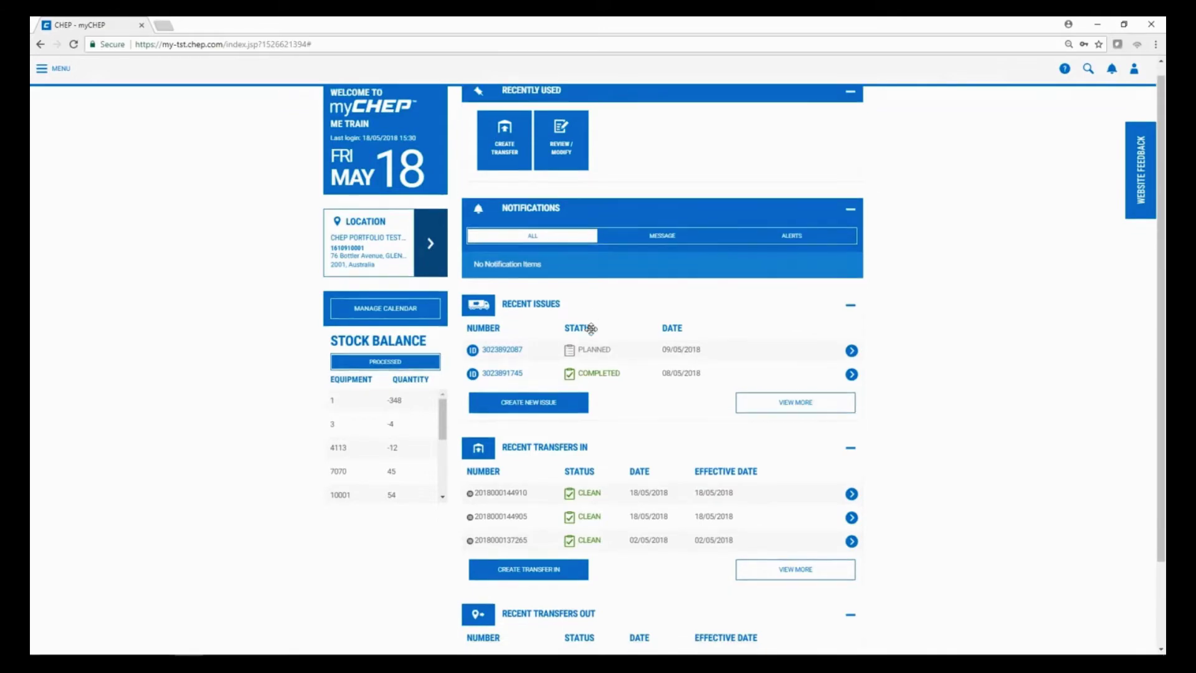
scroll(591, 329, down, 2)
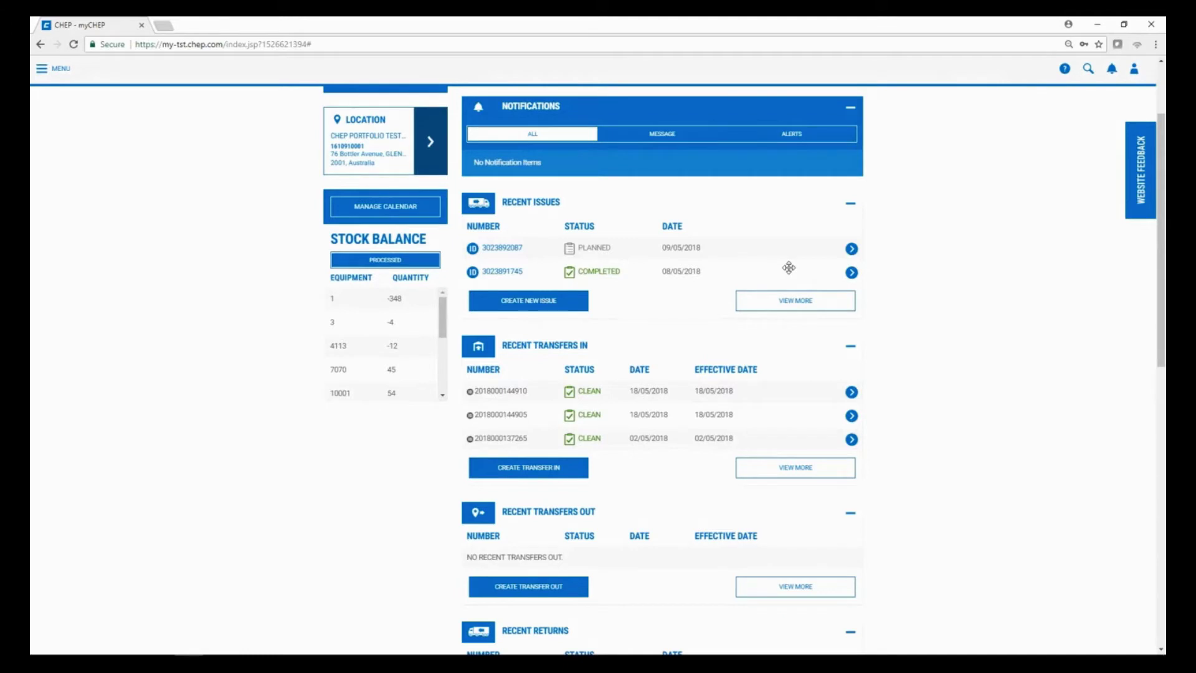
scroll(789, 268, down, 1)
scroll(788, 268, down, 3)
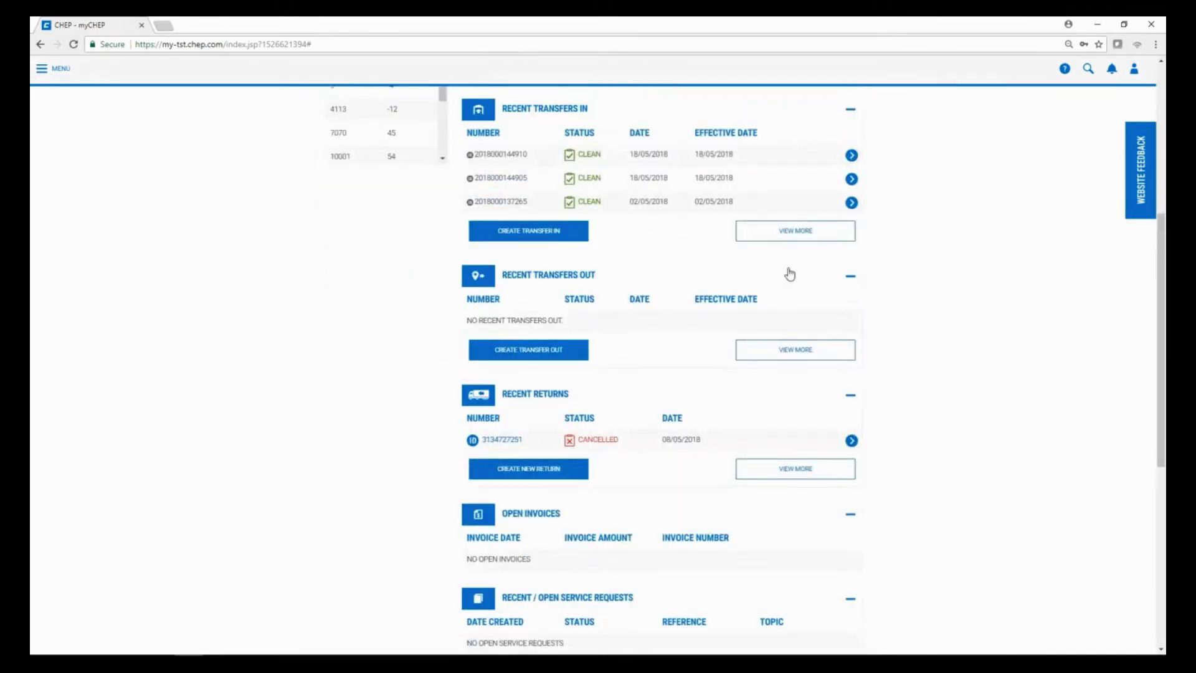
scroll(621, 377, down, 4)
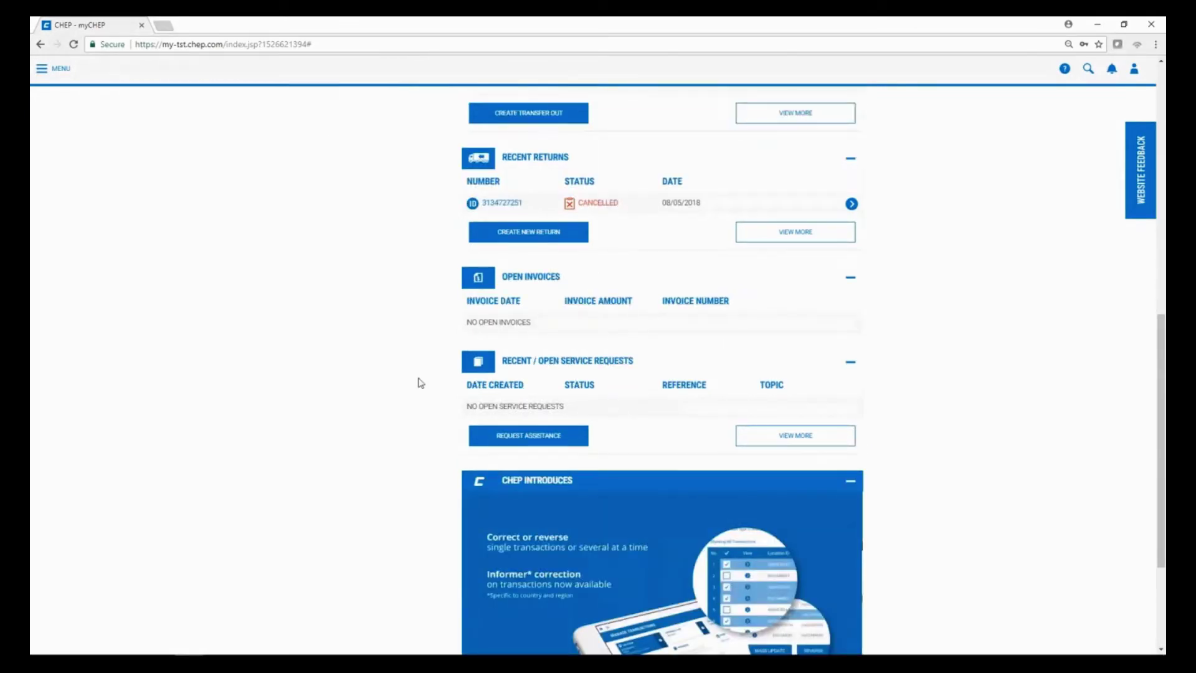
scroll(420, 382, up, 1)
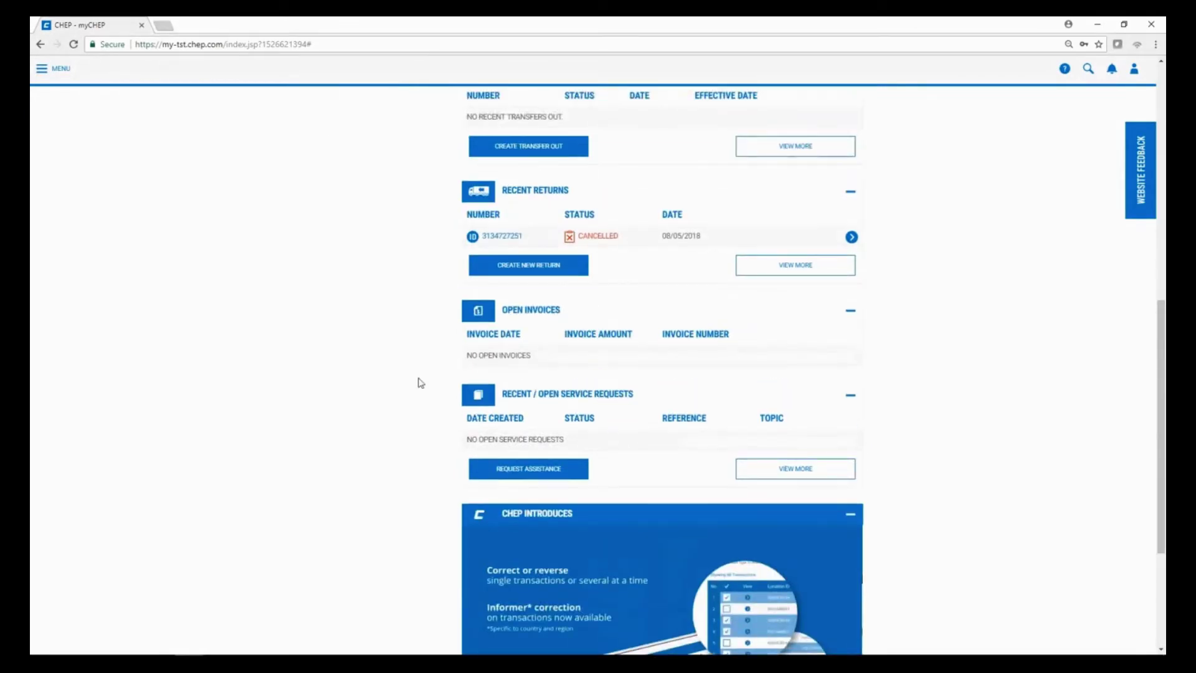
scroll(420, 382, up, 5)
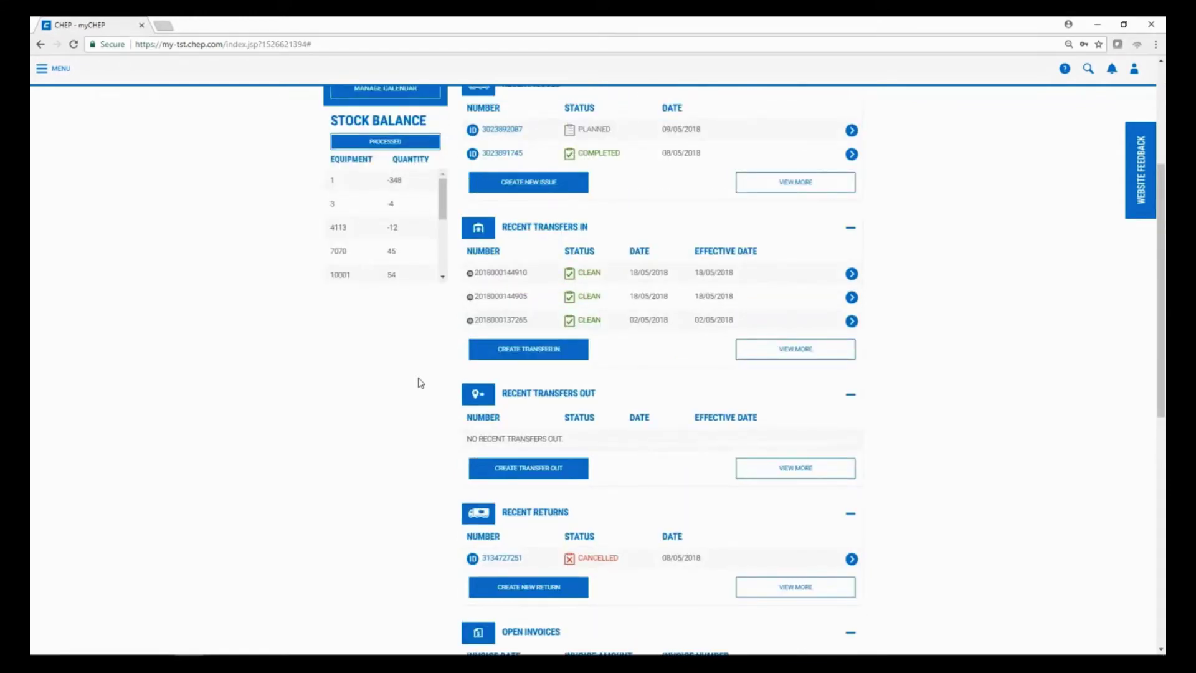
scroll(421, 382, up, 2)
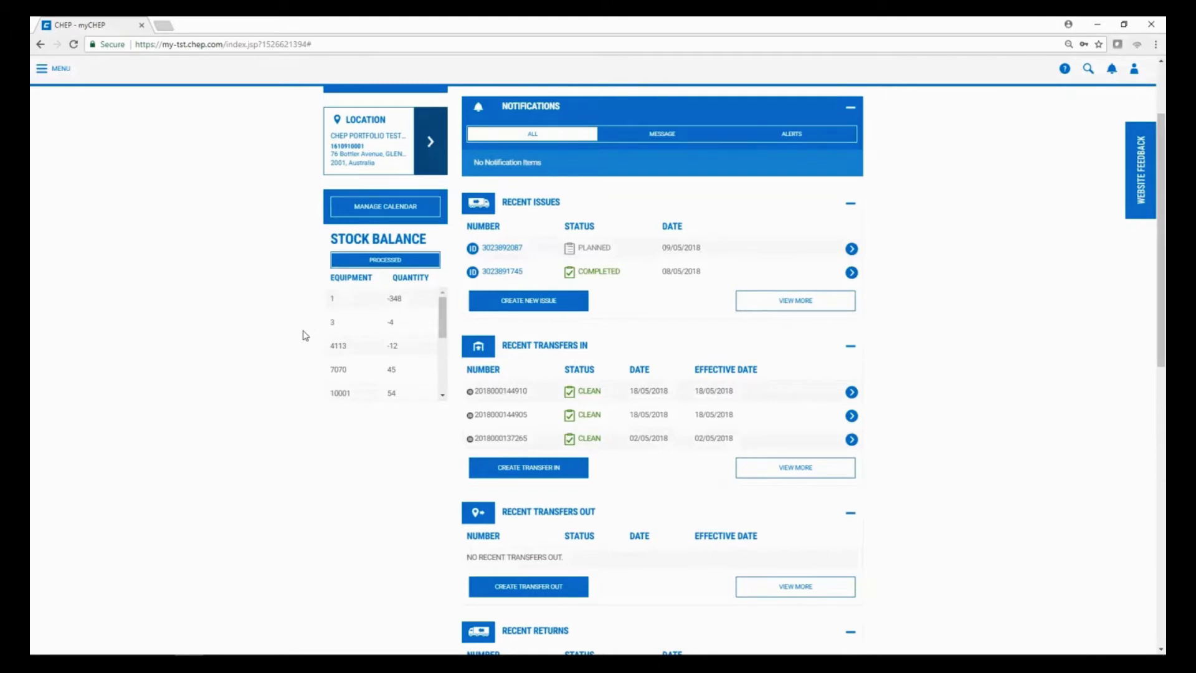
scroll(306, 336, up, 1)
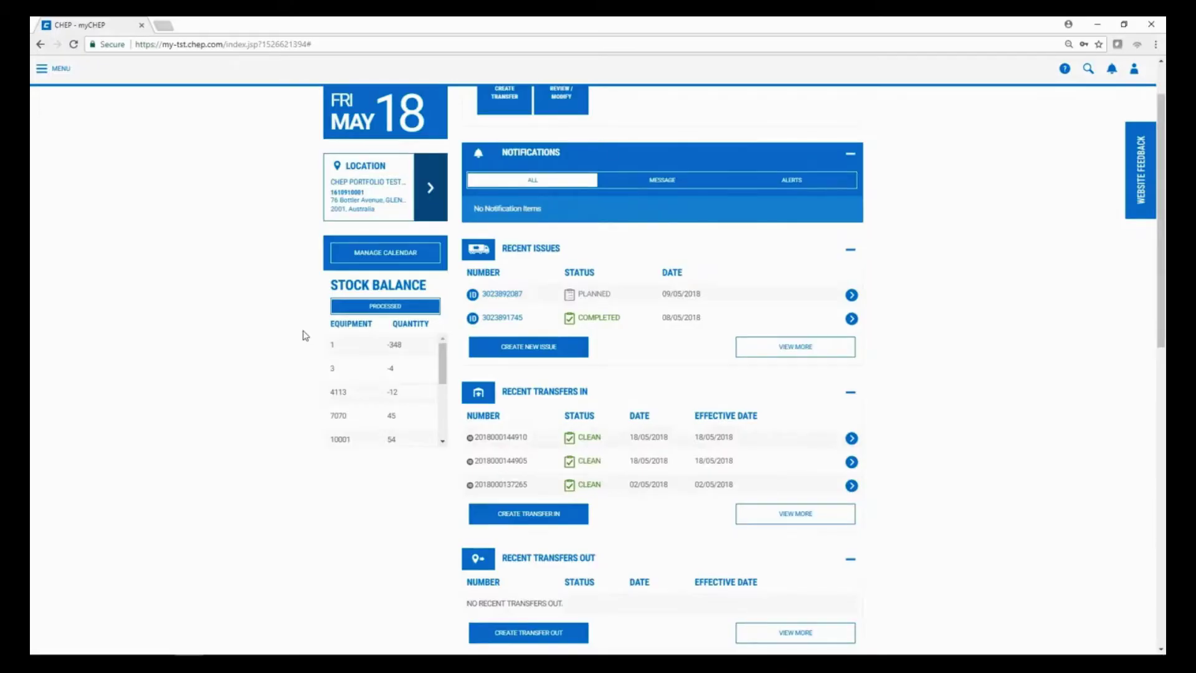
scroll(305, 335, up, 2)
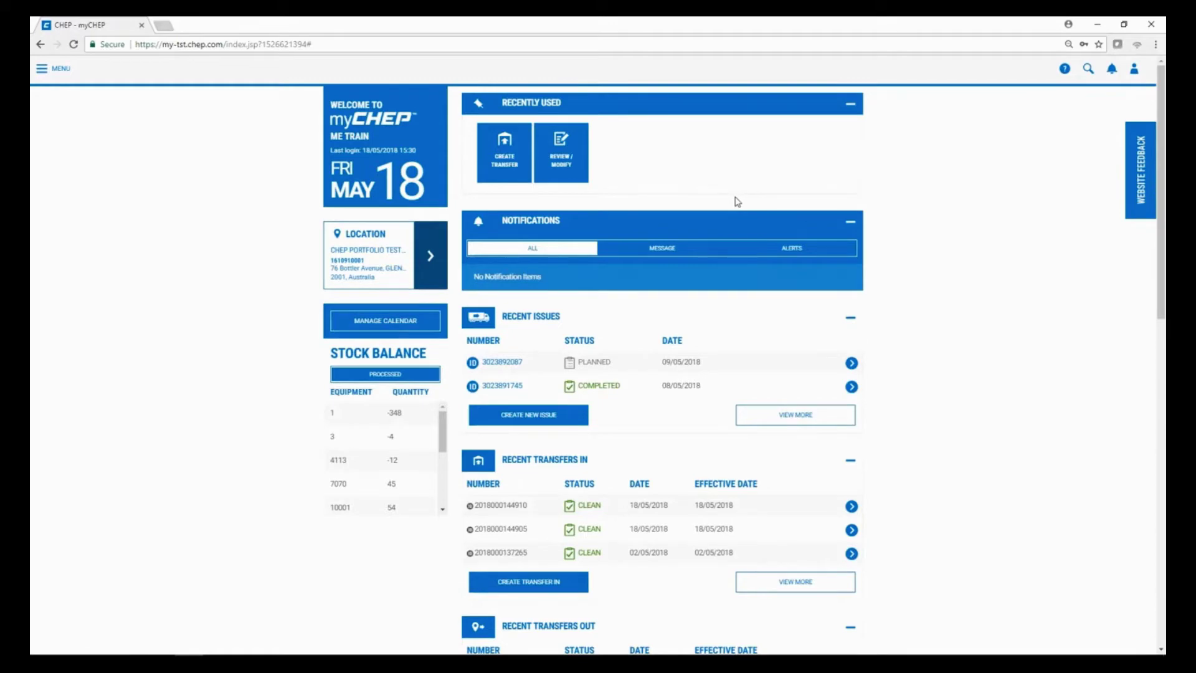
Collapse the Recently Used, Notifications and Recent Issues sections on the homepage, and expand all three again.
click(852, 108)
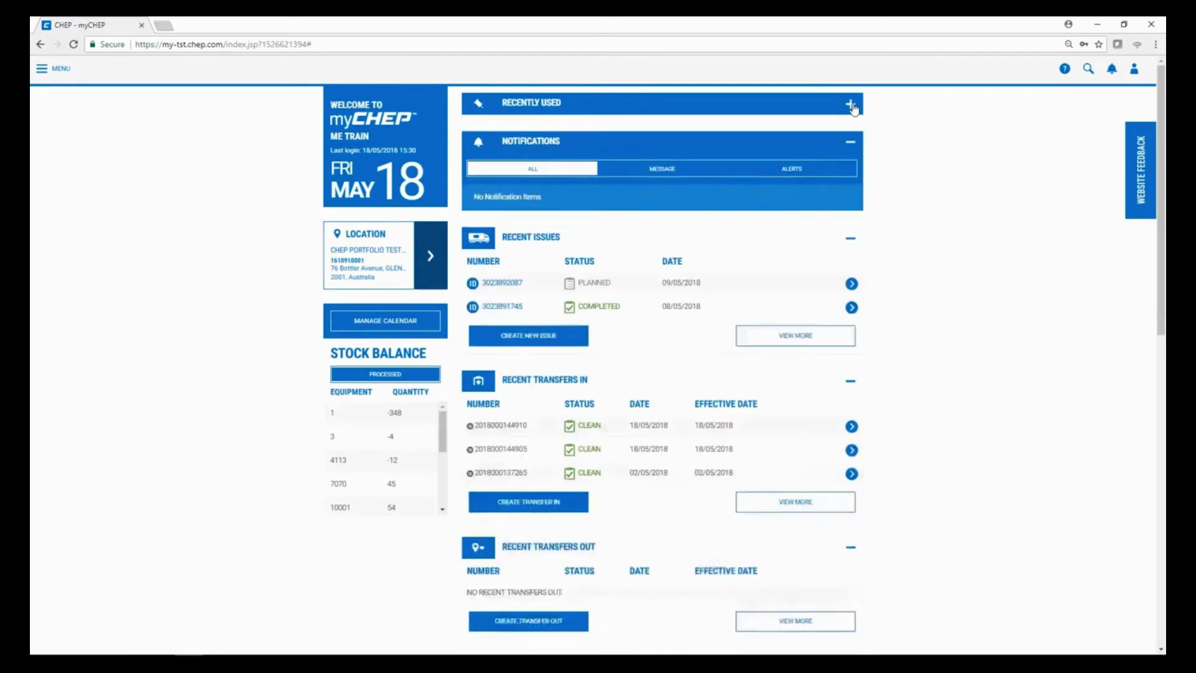
click(852, 145)
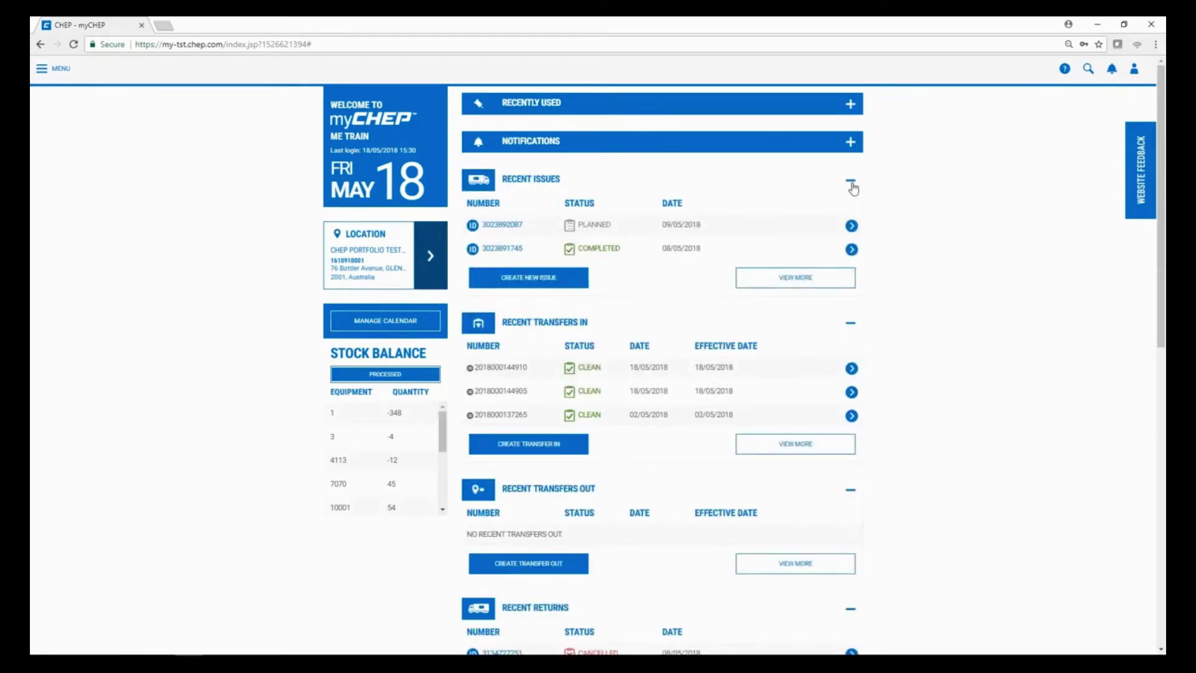
click(852, 185)
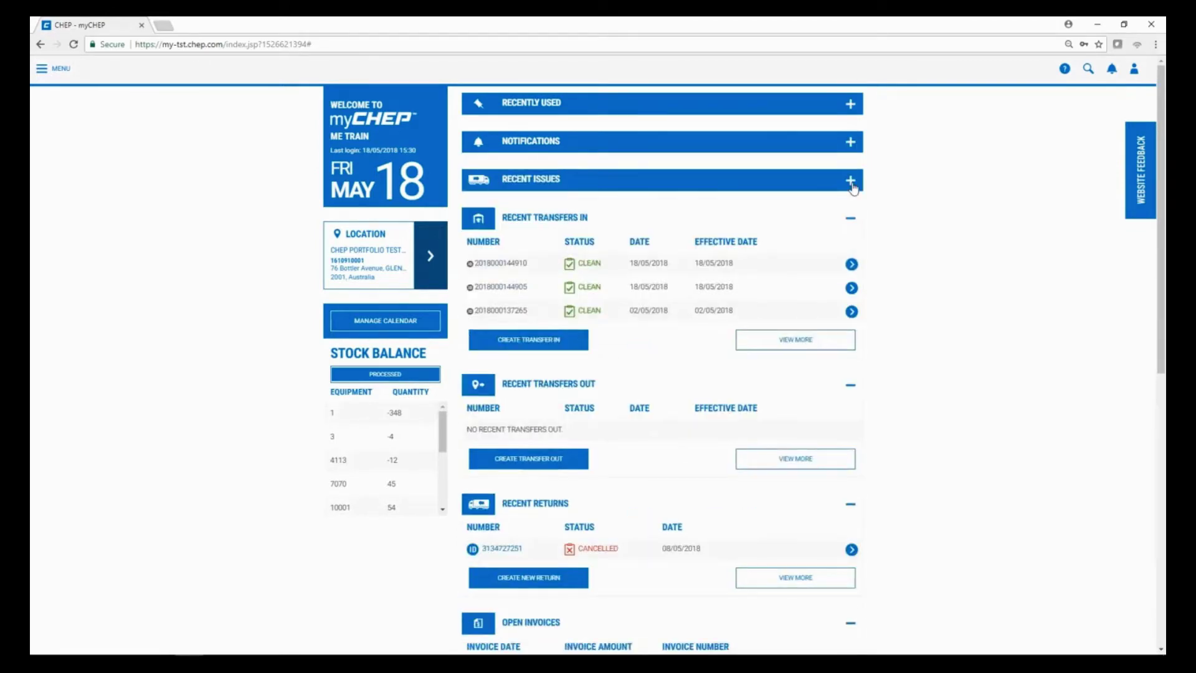
click(851, 105)
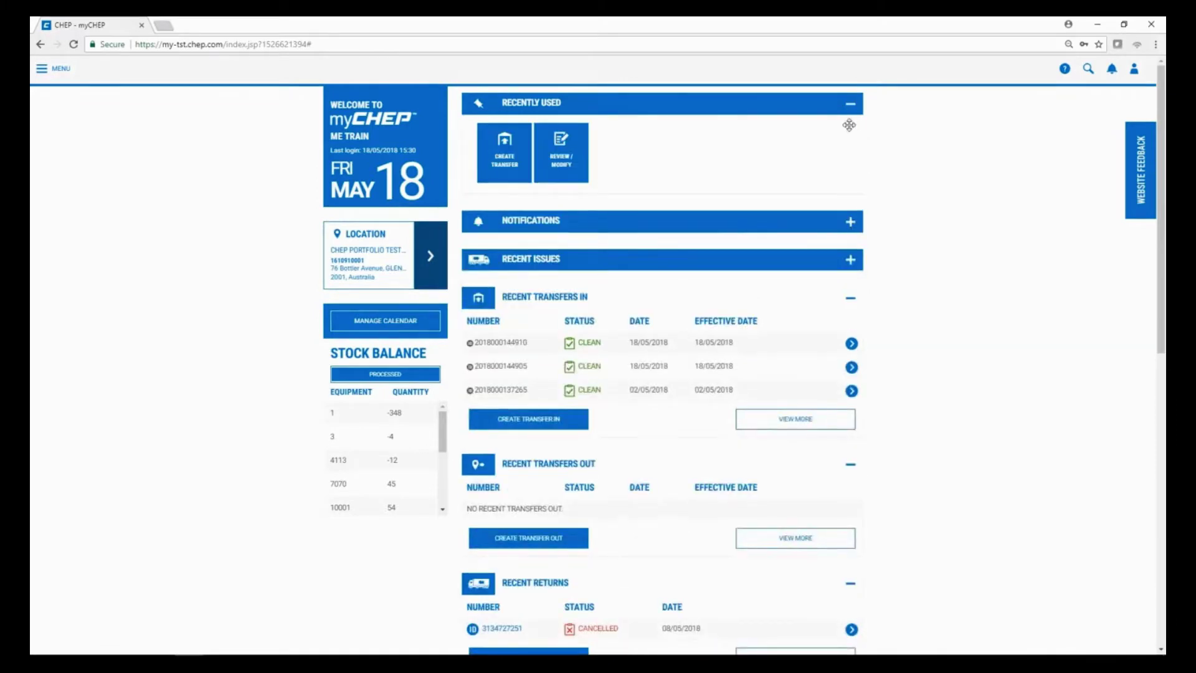
click(851, 222)
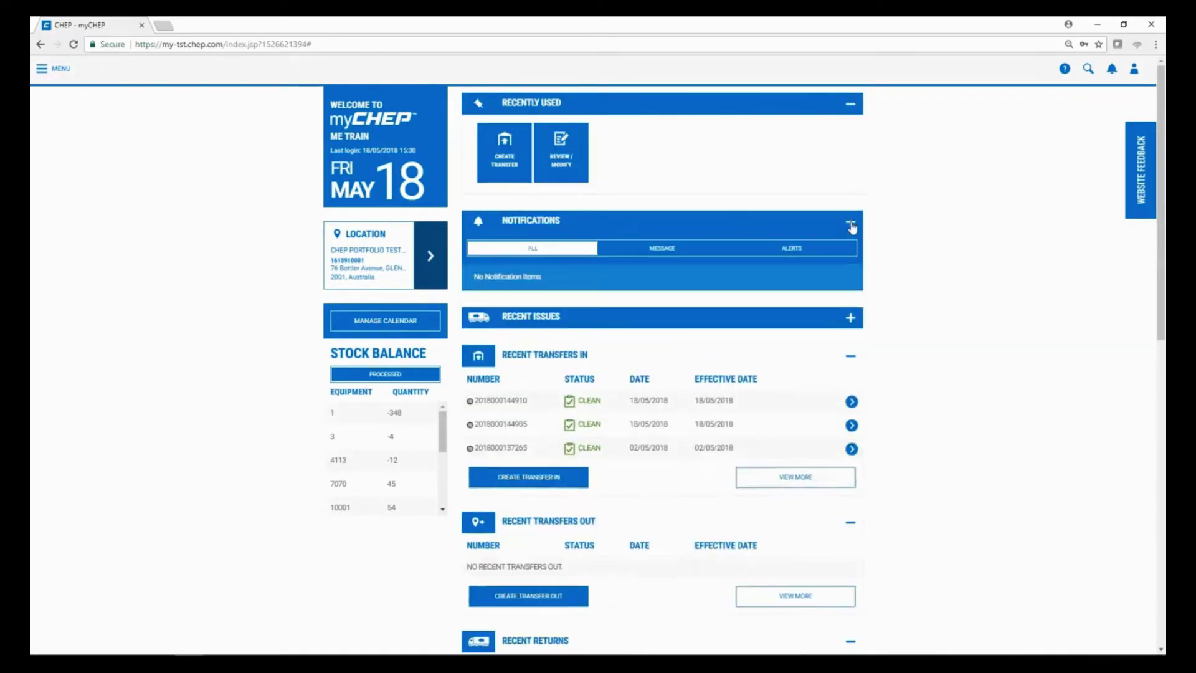
click(851, 318)
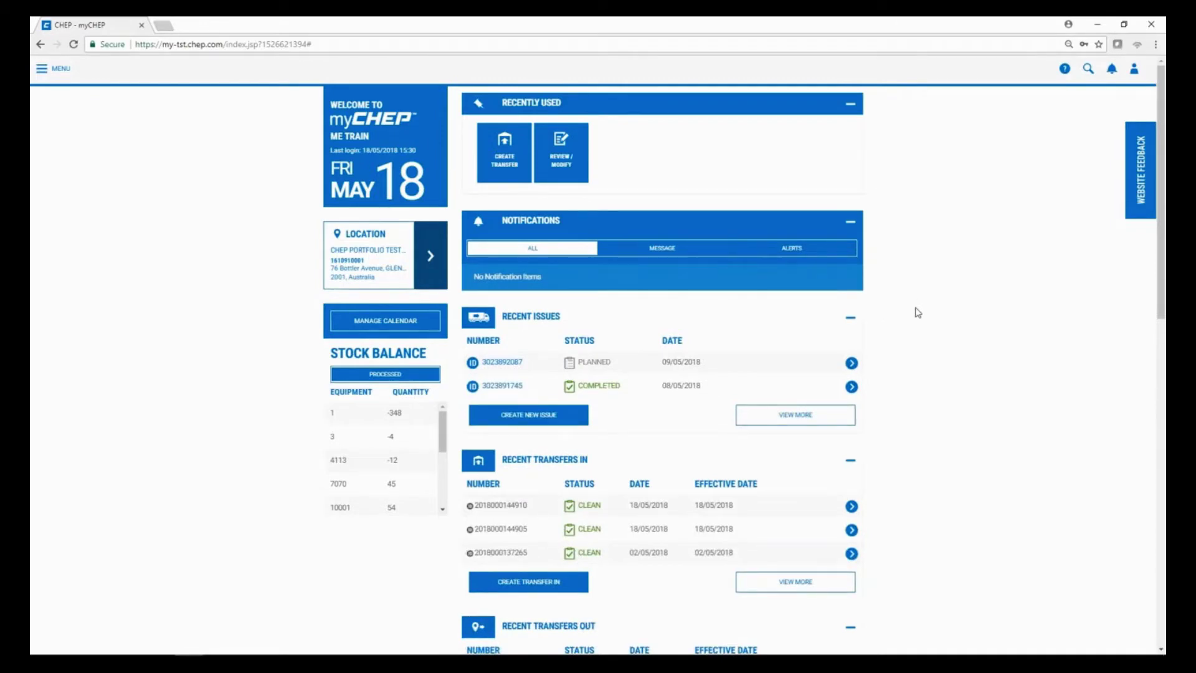
Open the account preferences and review the user, homepage and transactional email alert settings.
scroll(916, 312, down, 1)
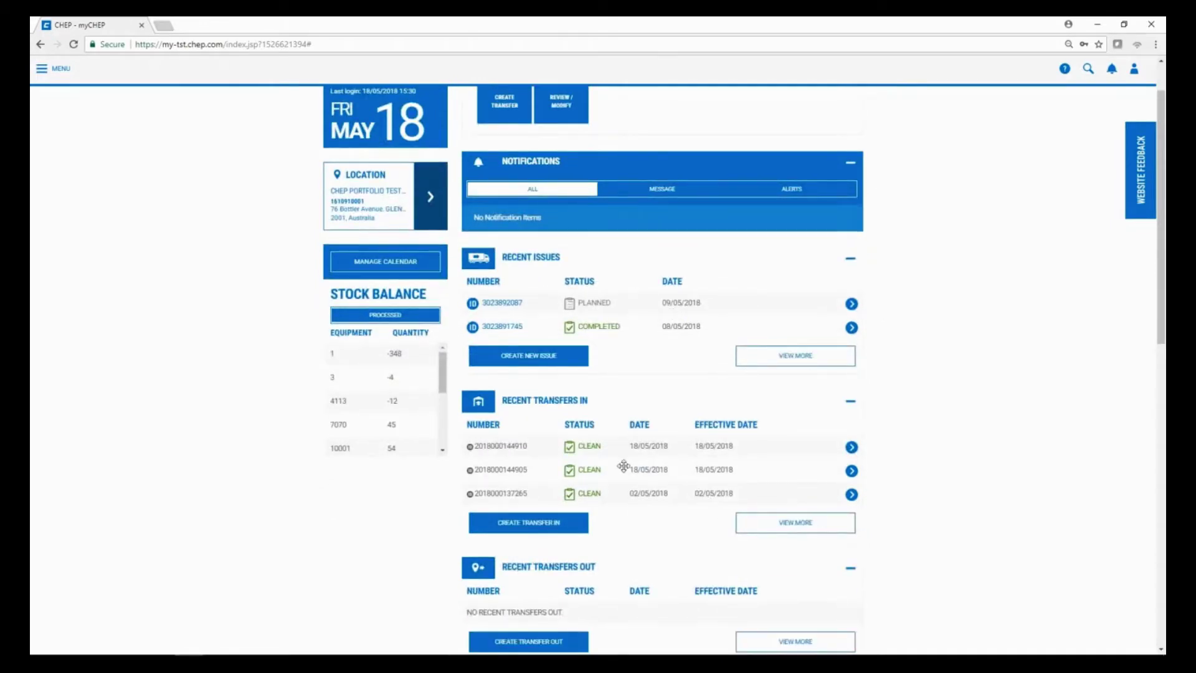
scroll(623, 466, up, 1)
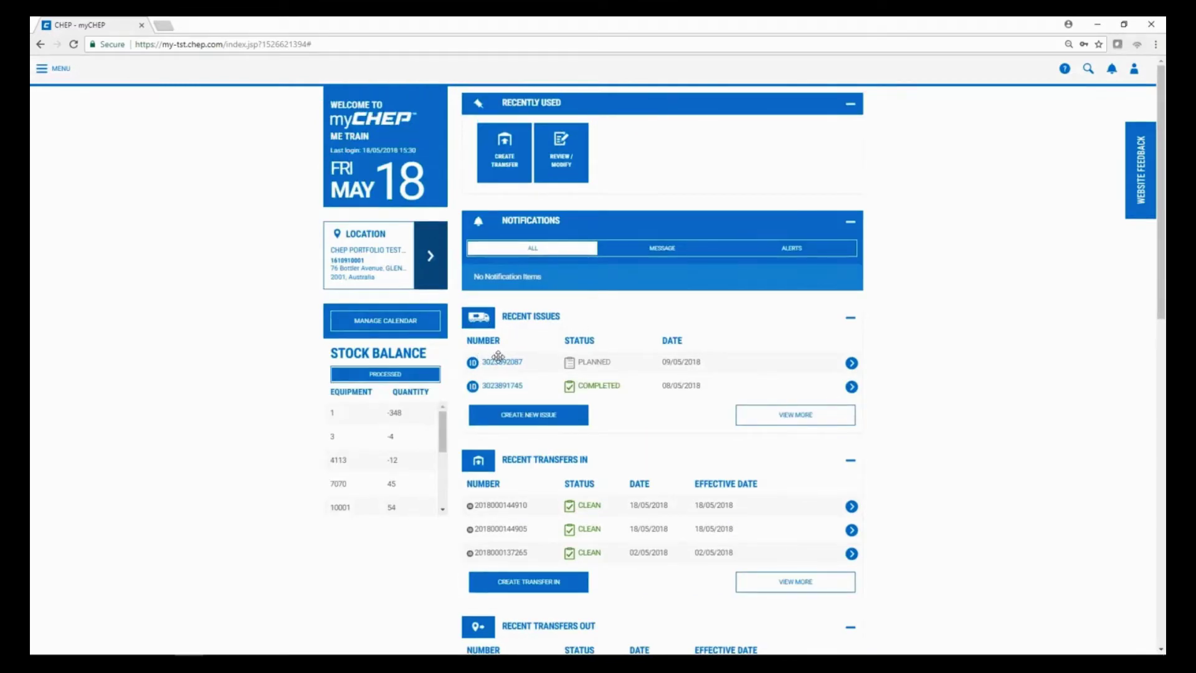
click(1135, 72)
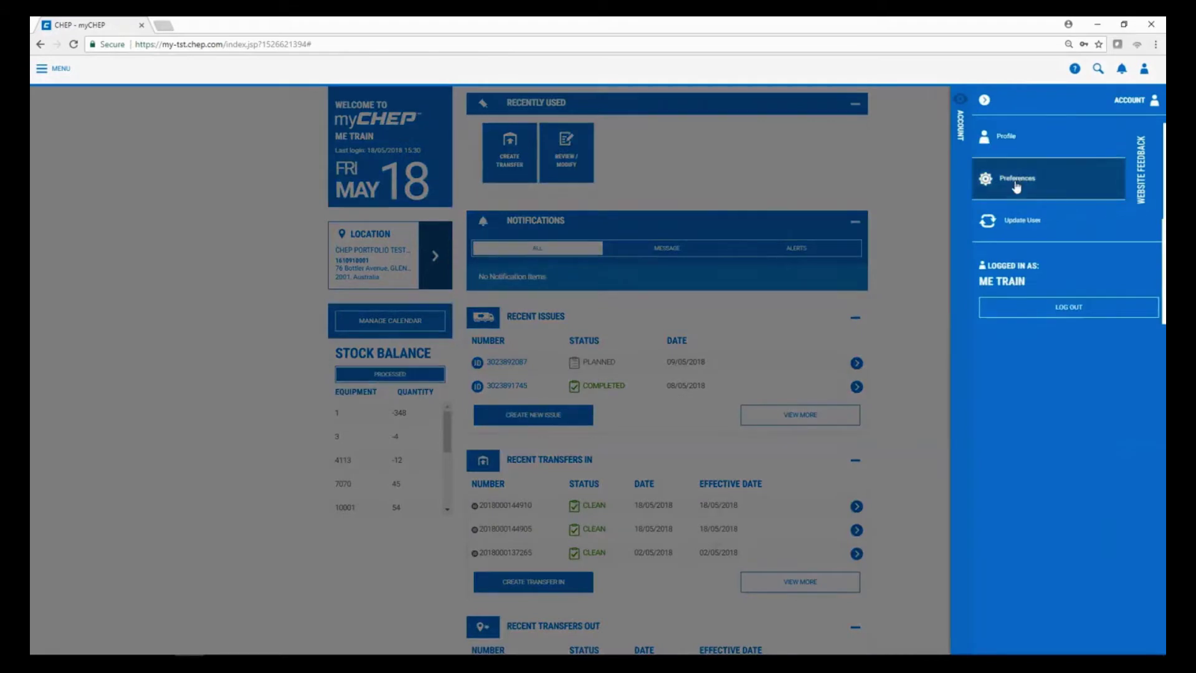
click(1015, 182)
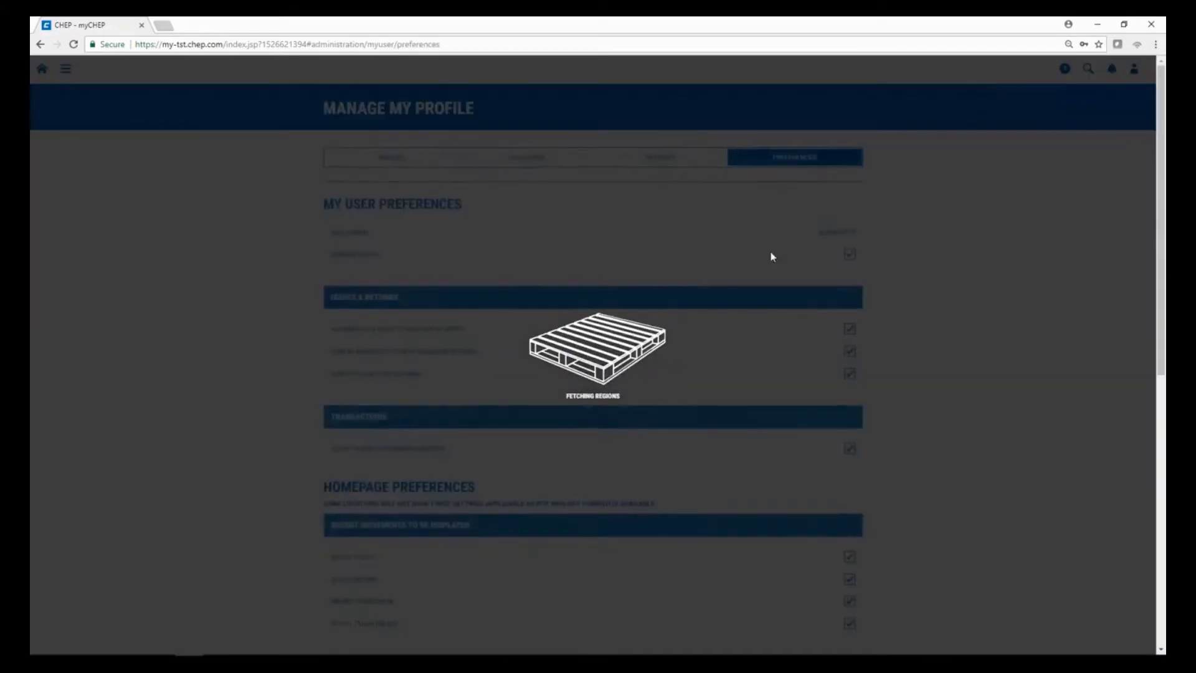
scroll(658, 349, down, 3)
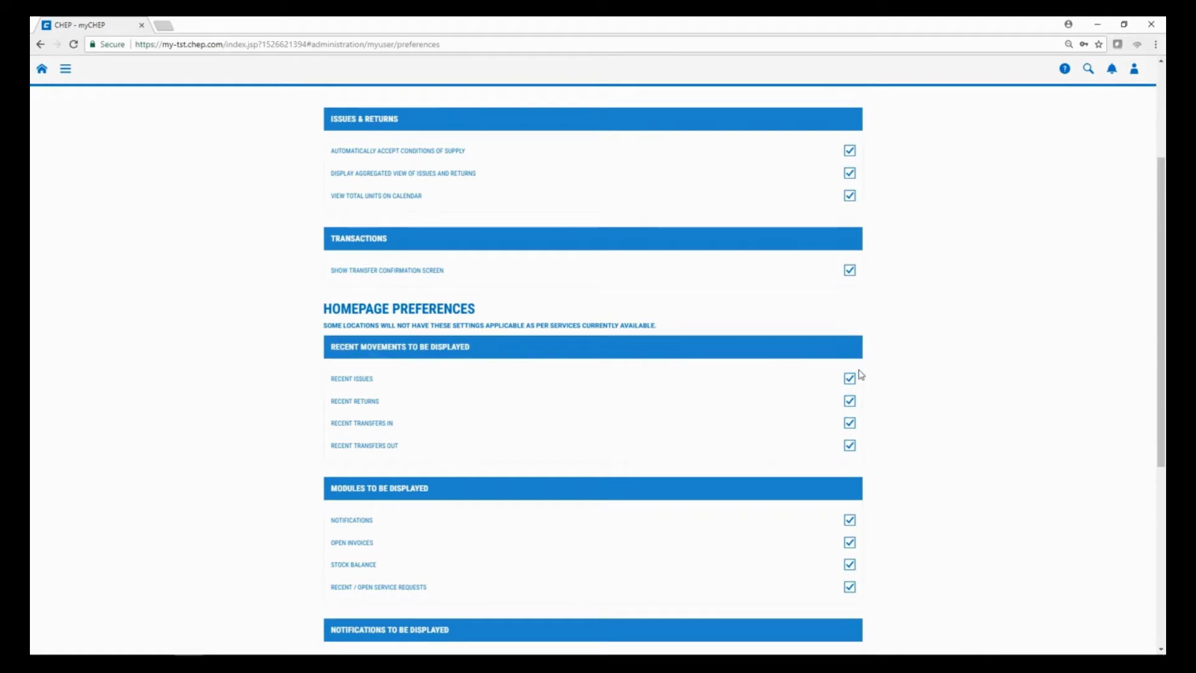
scroll(907, 405, down, 4)
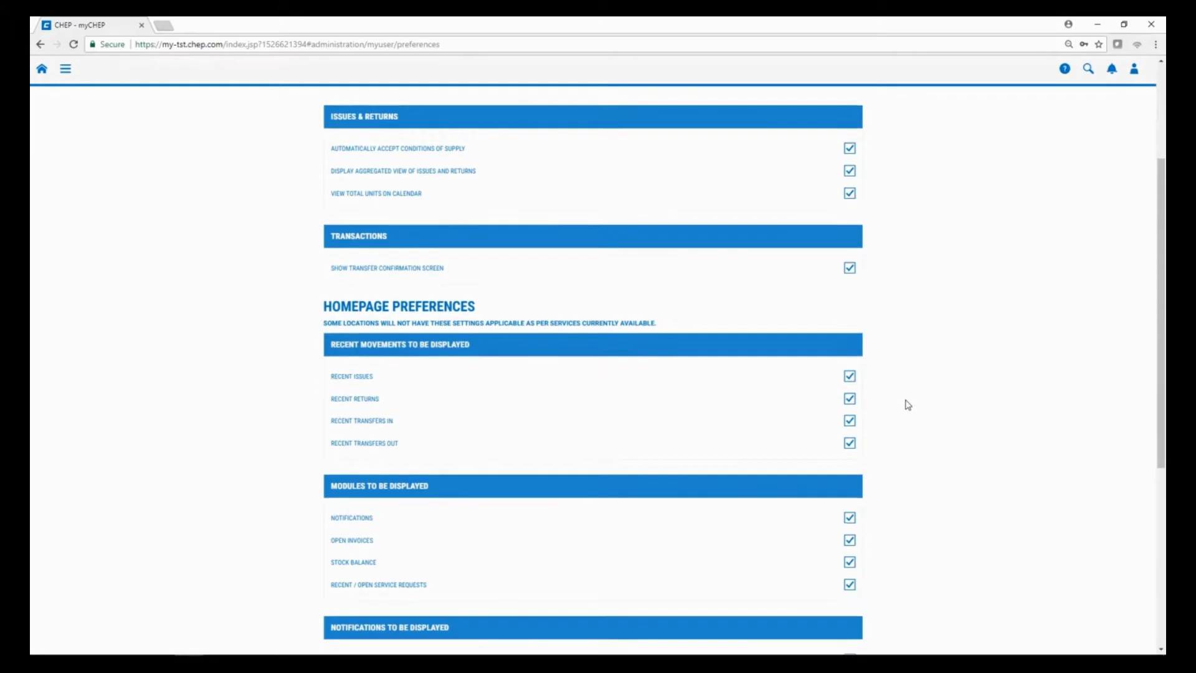
scroll(908, 405, down, 2)
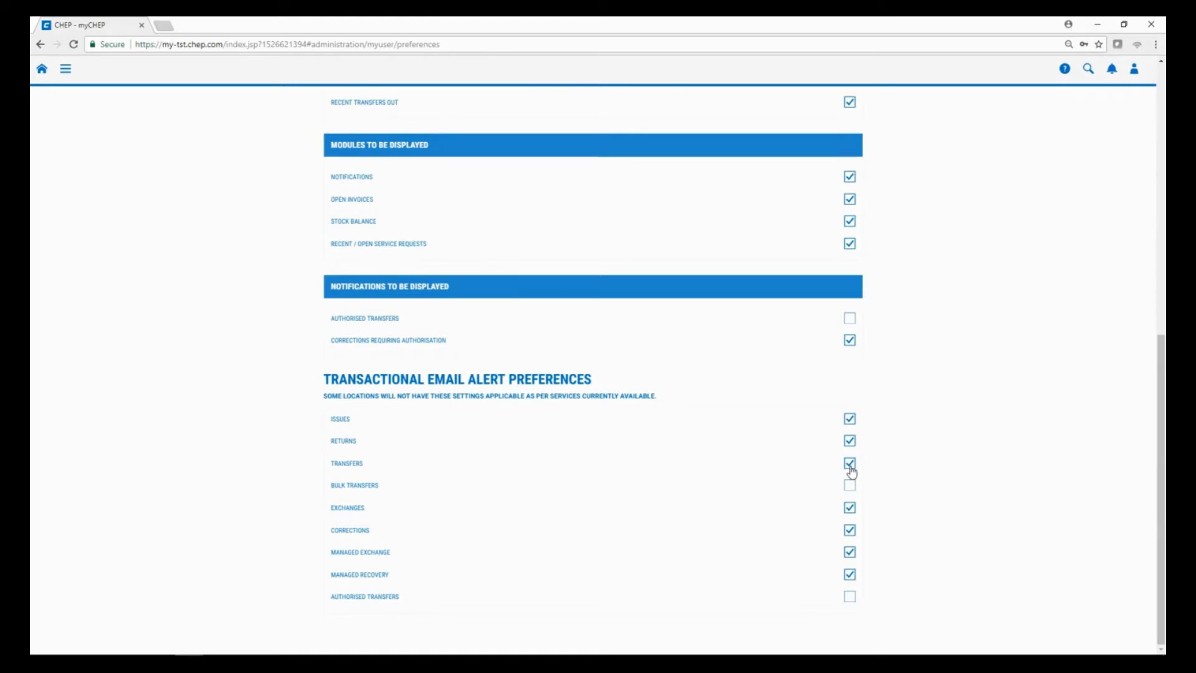
scroll(852, 472, up, 7)
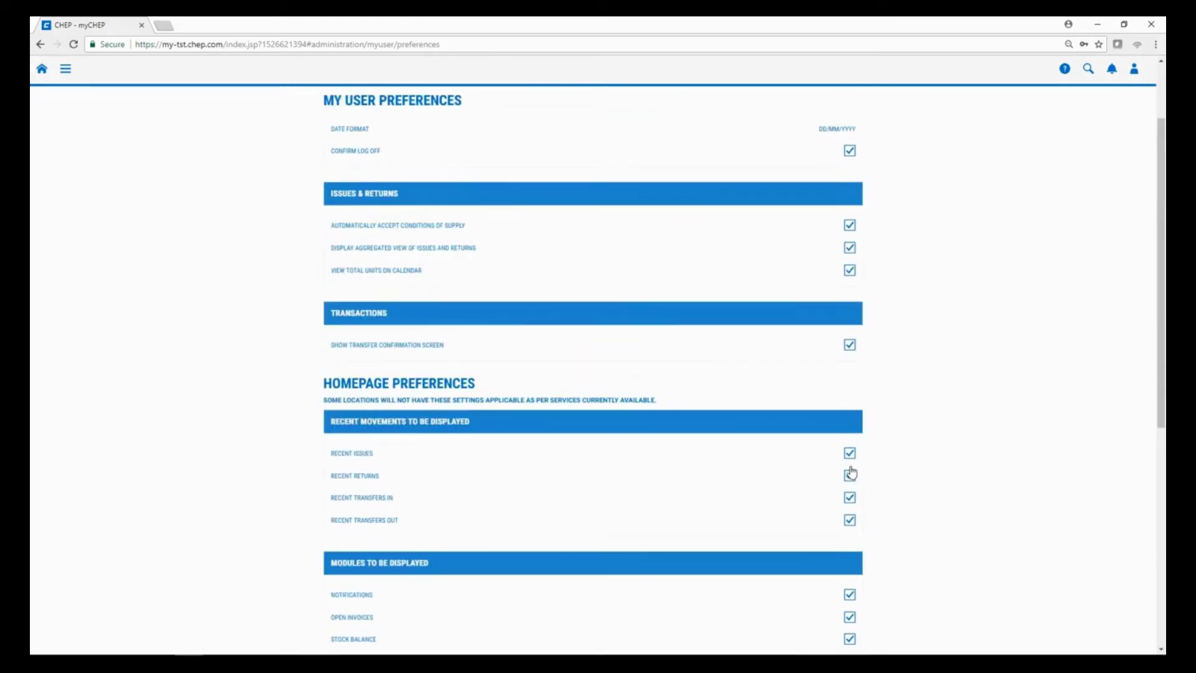
scroll(852, 472, up, 2)
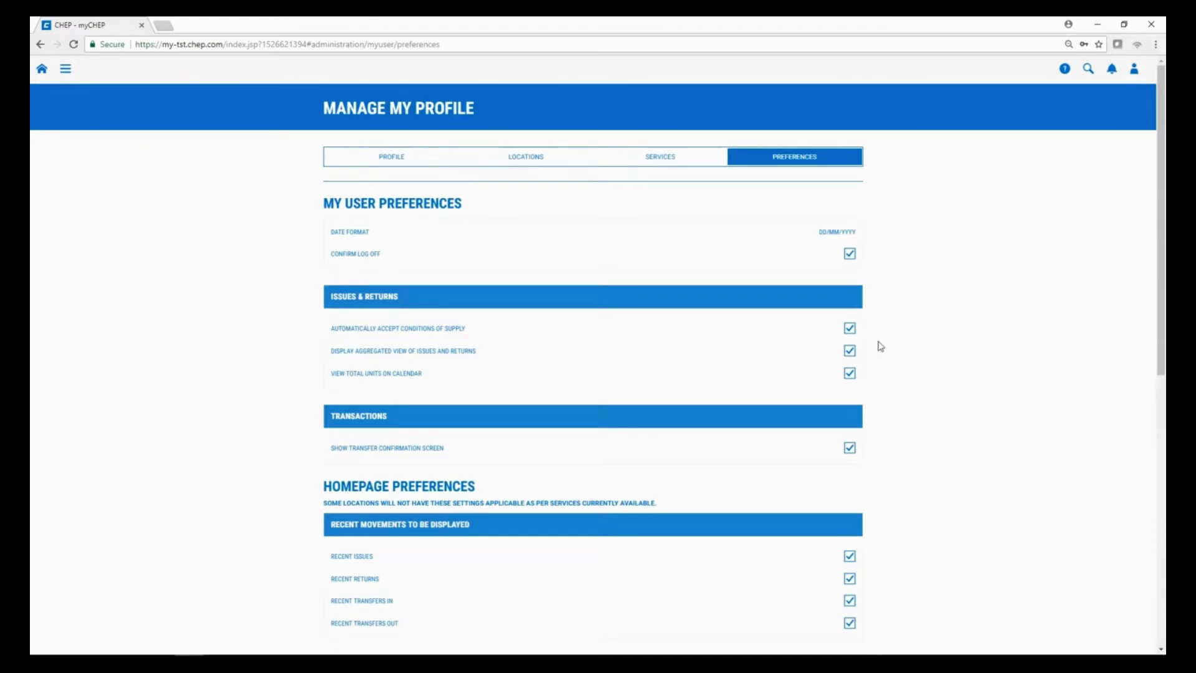
scroll(880, 346, down, 2)
scroll(881, 346, up, 2)
Return to the homepage, go to the Transfers section and start creating a transfer.
click(47, 77)
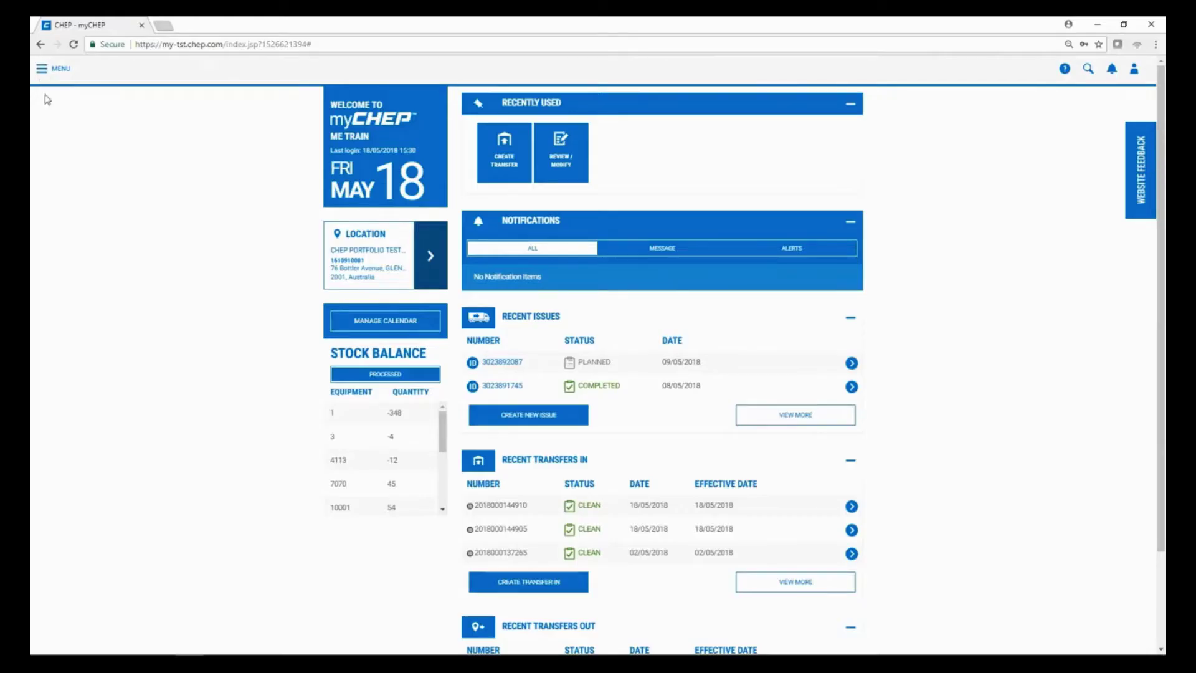
click(58, 72)
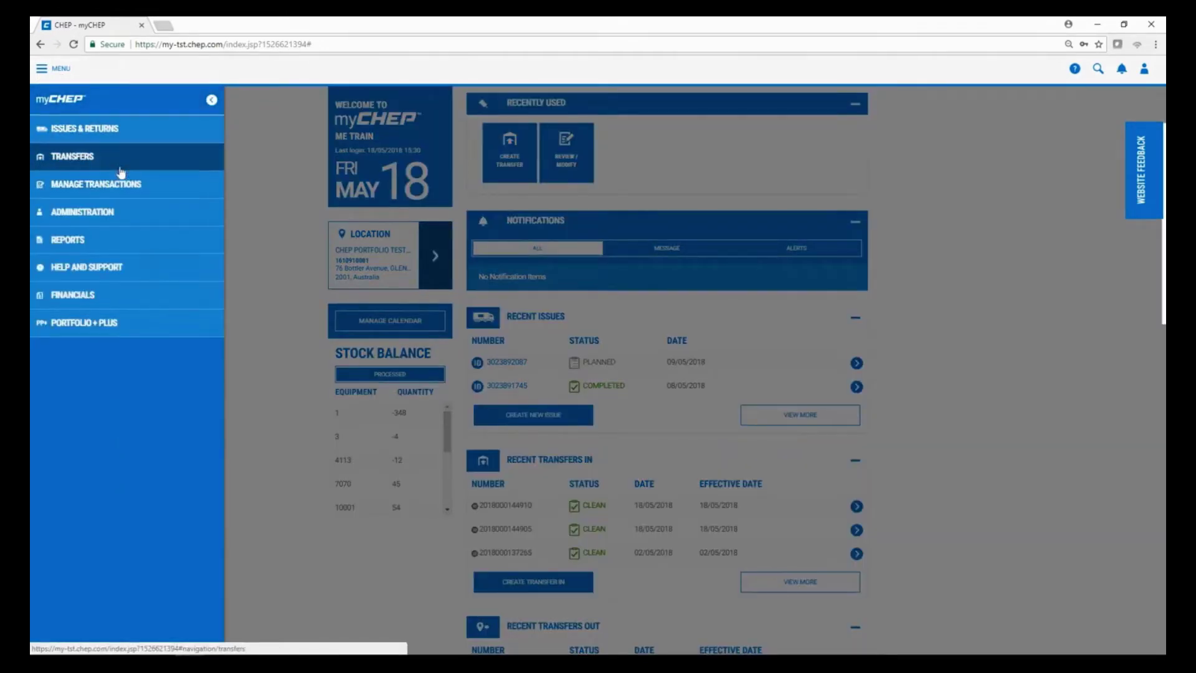
click(81, 164)
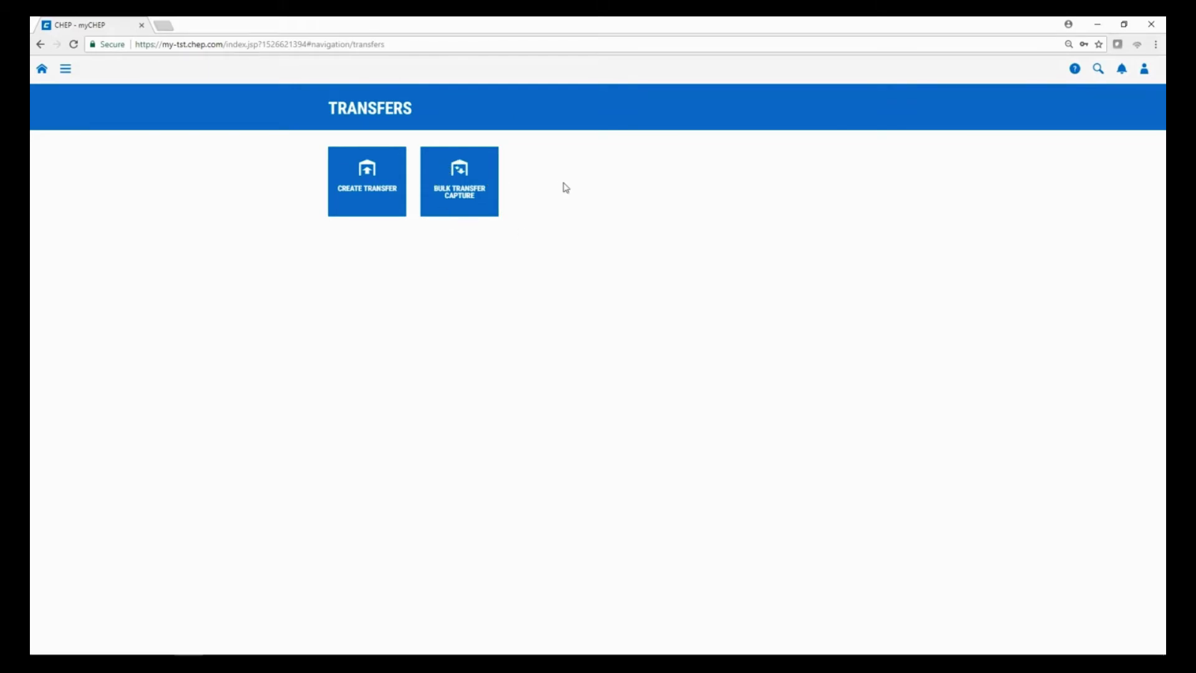
click(360, 203)
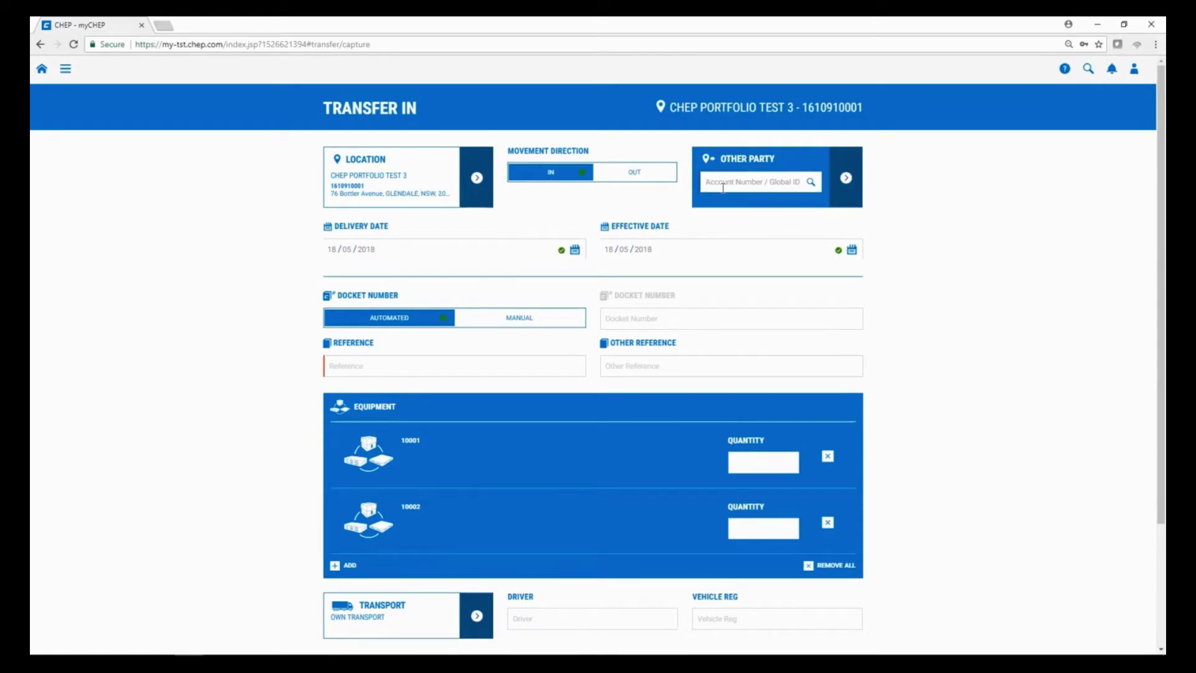
View the delivery address list, select CHEP Portfolio Test 101 as the other party using the search text "po", and reset the selection.
click(847, 180)
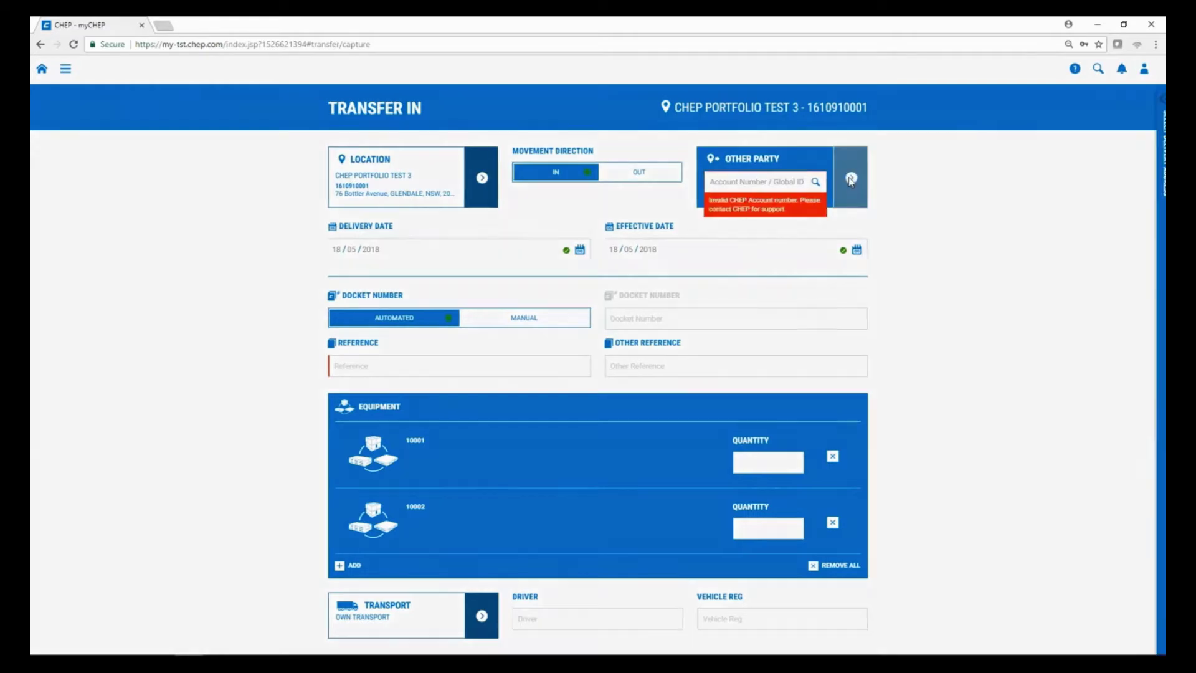
click(997, 141)
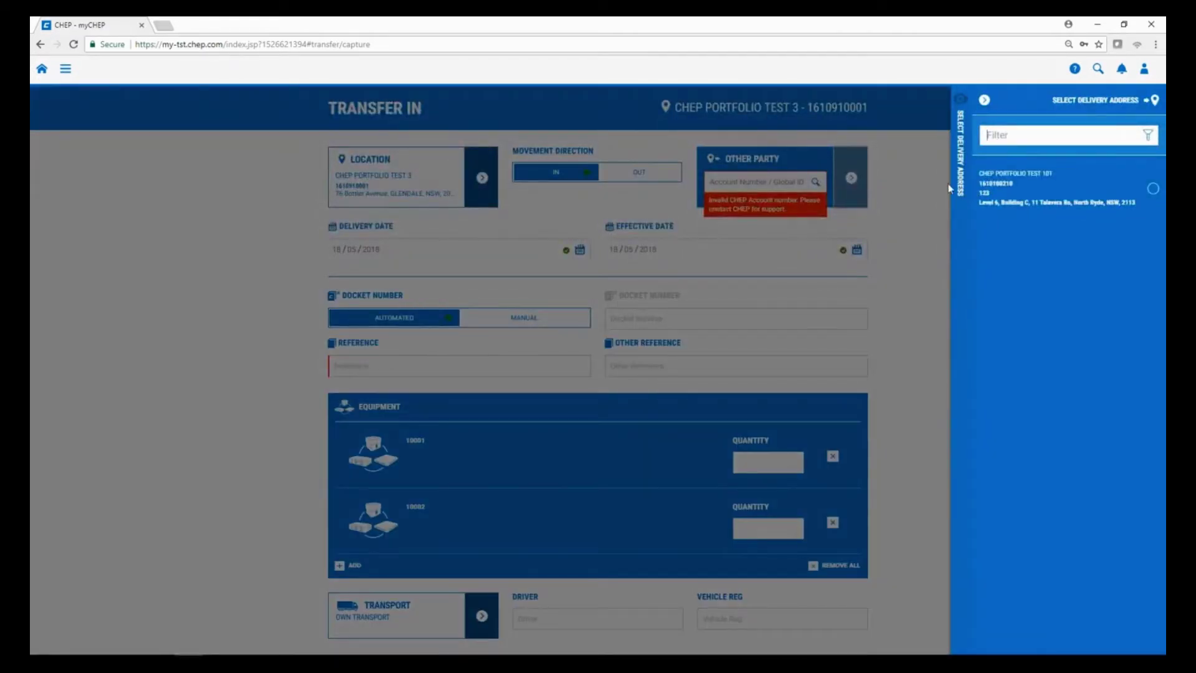
click(765, 180)
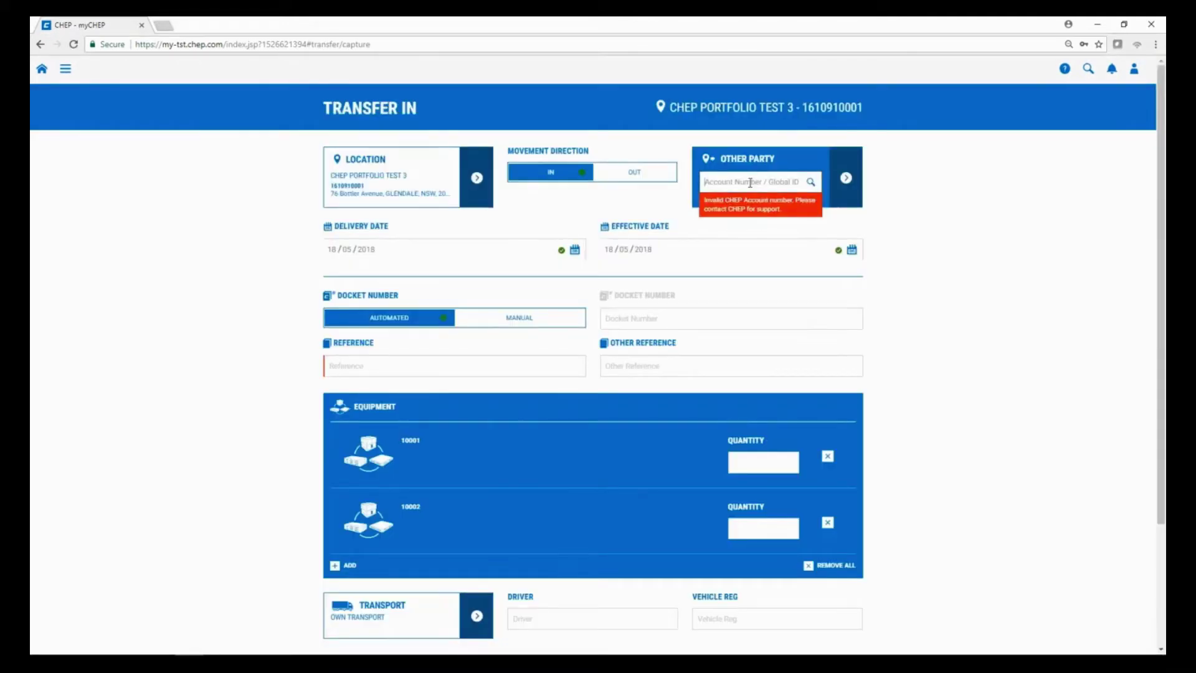
text(po)
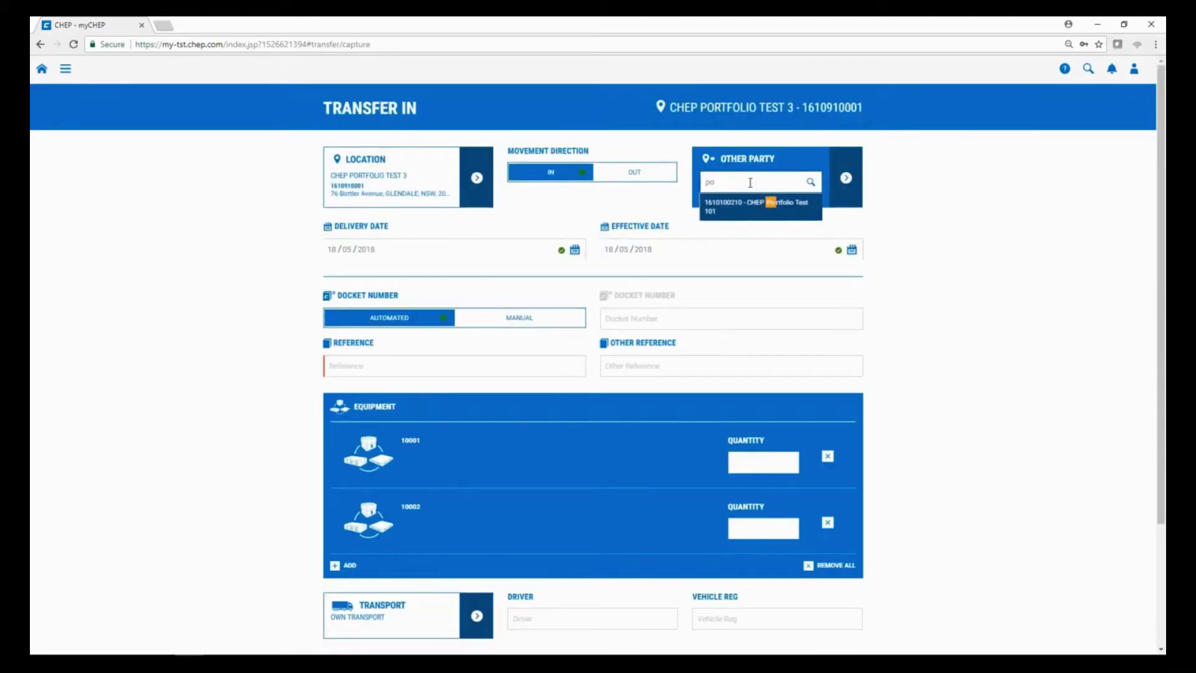
click(736, 212)
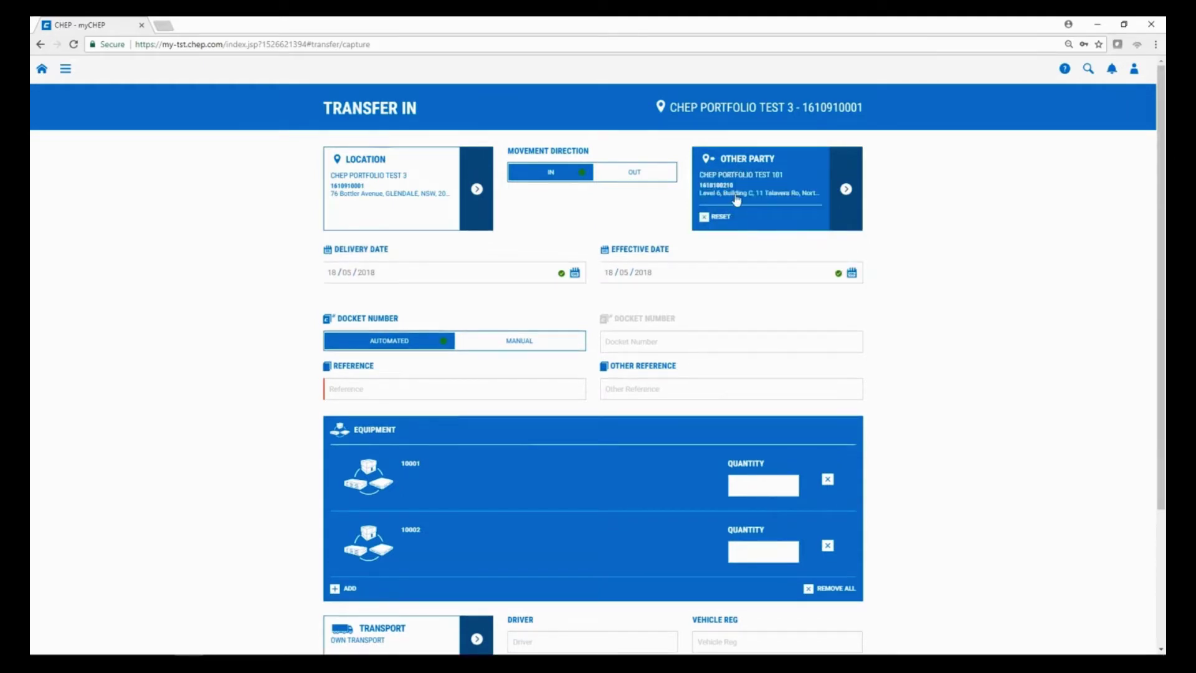
click(720, 217)
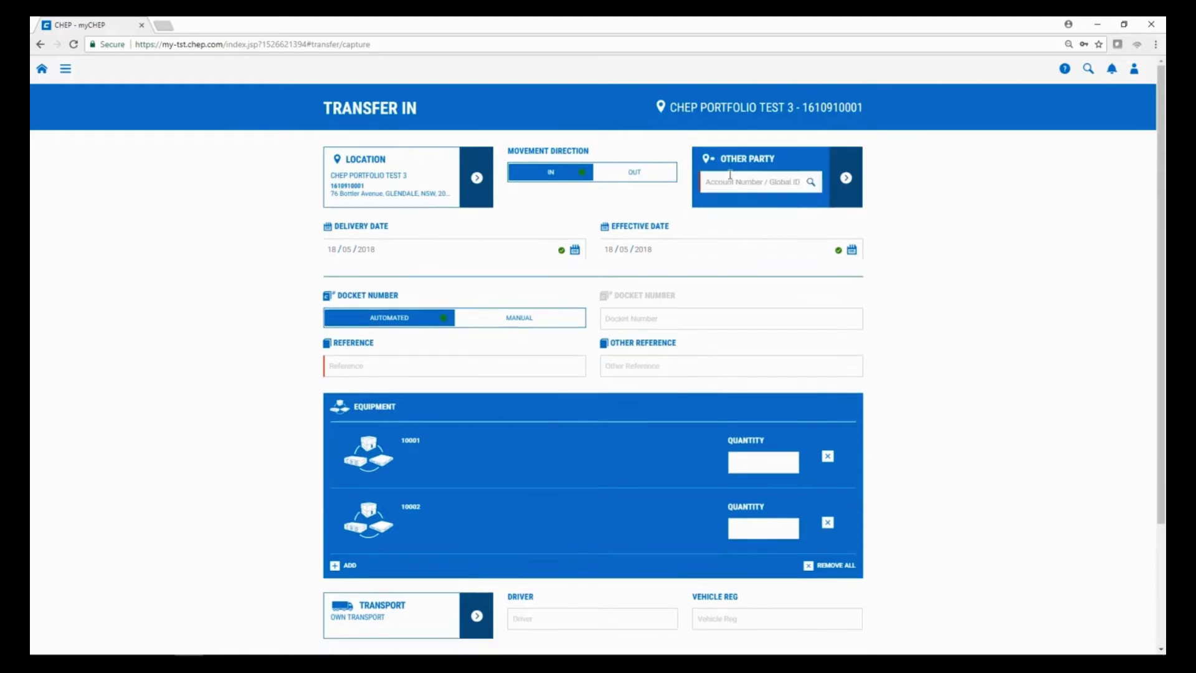
Set the other party to CHEP Portfolio Test 2 (Test) by its account number and enter "test" as the reference.
text(1610)
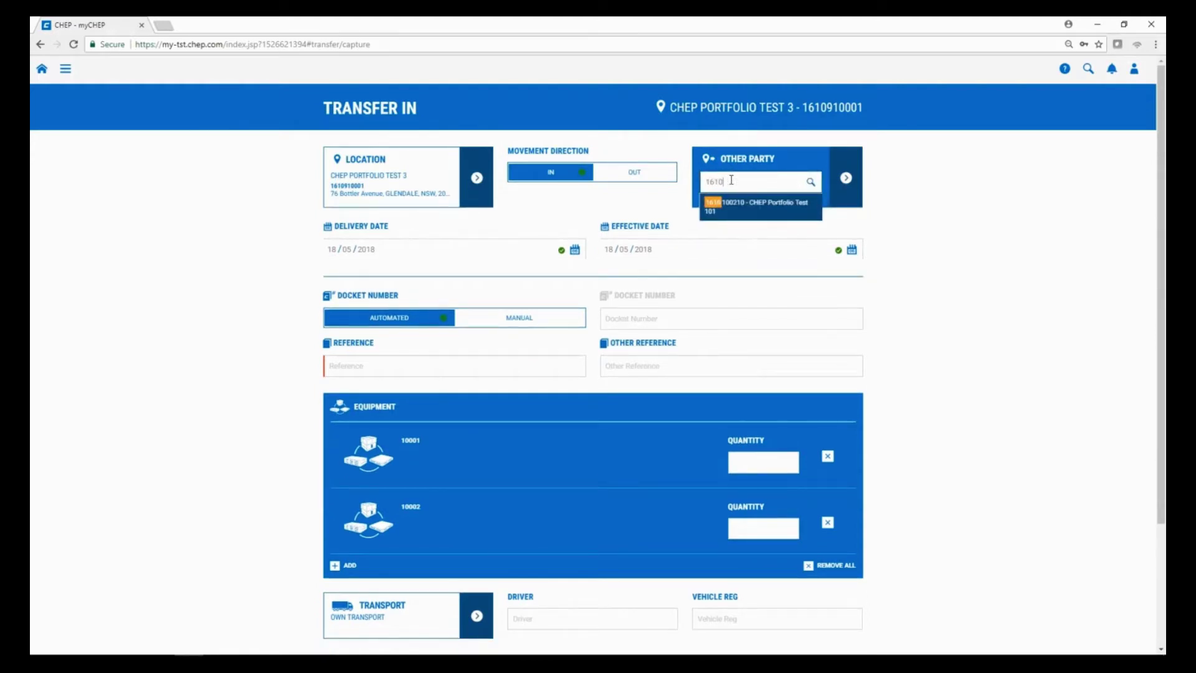
text(100211)
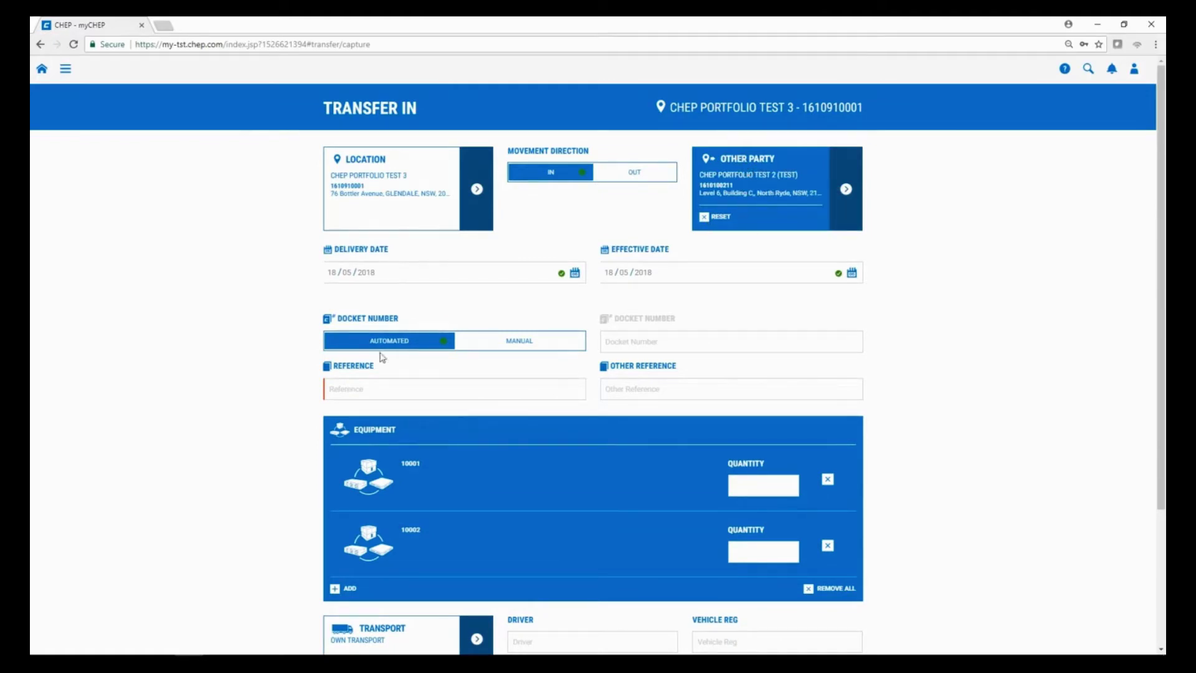
click(348, 388)
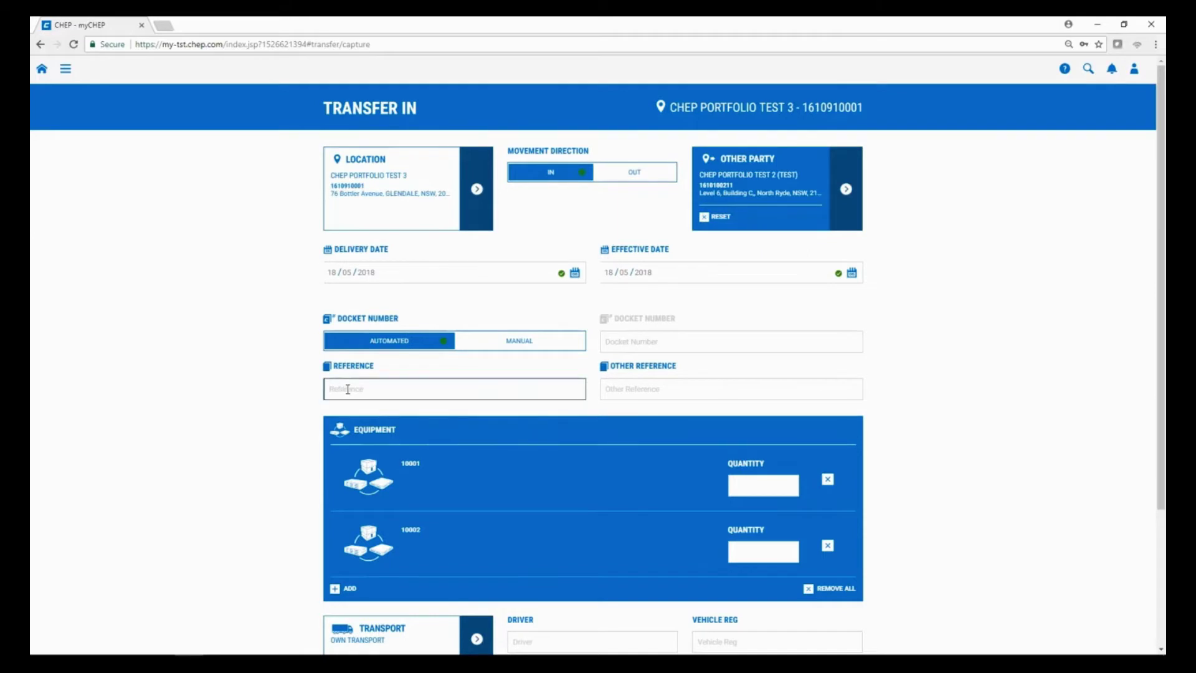
text(test)
Set the quantity of equipment 10001 and 10002 to 1 each and submit the transfer in.
click(742, 488)
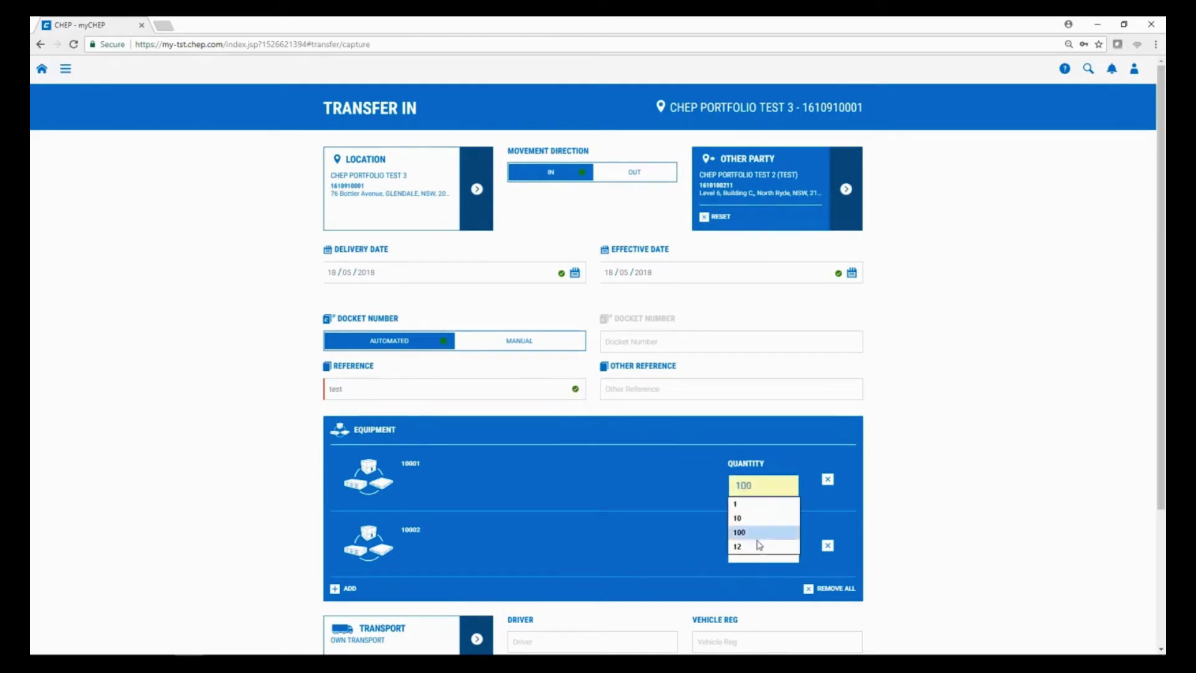
click(763, 556)
text(1)
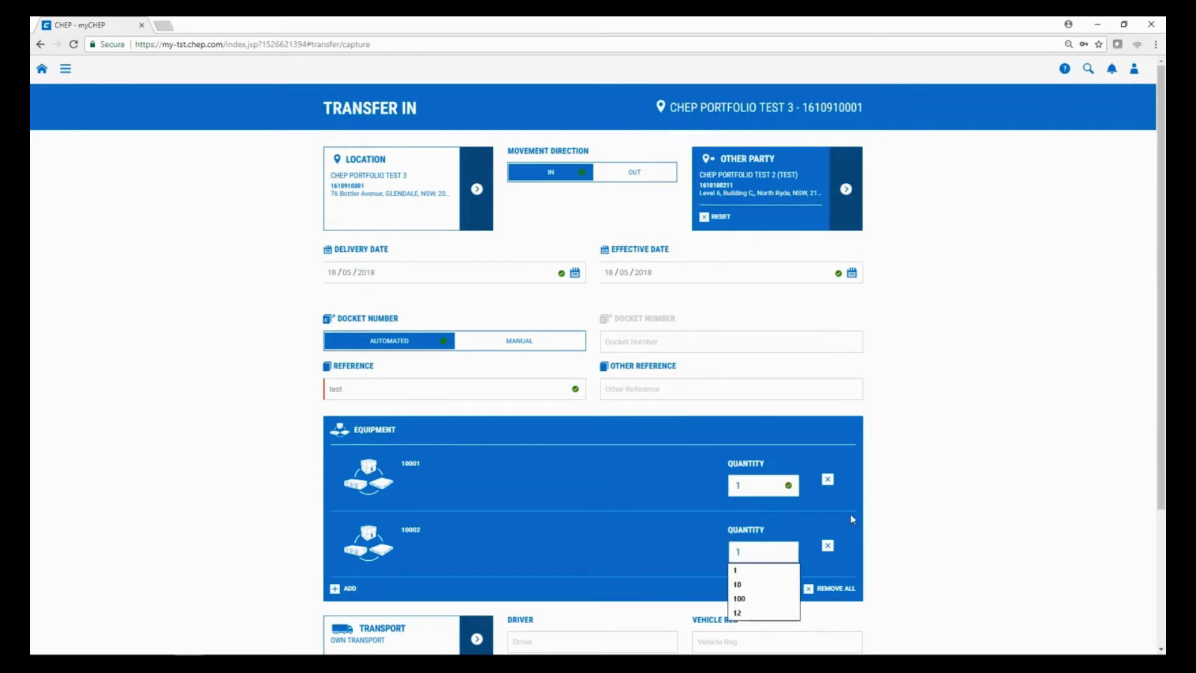
click(851, 514)
scroll(846, 522, down, 3)
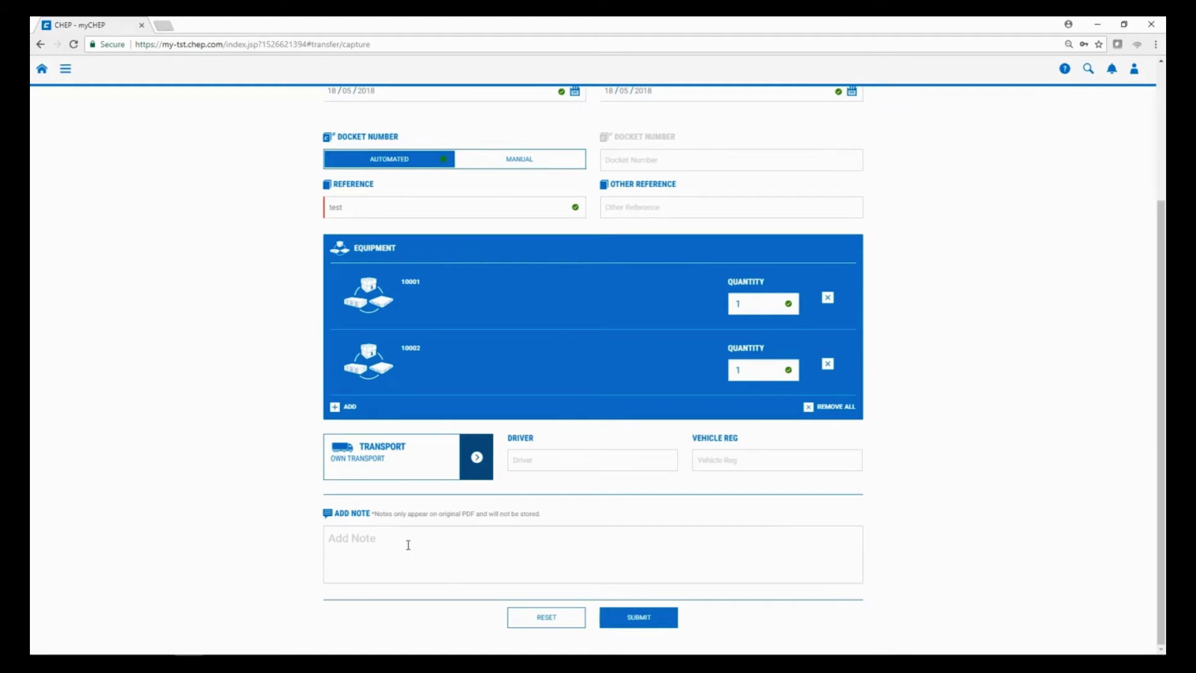
click(629, 622)
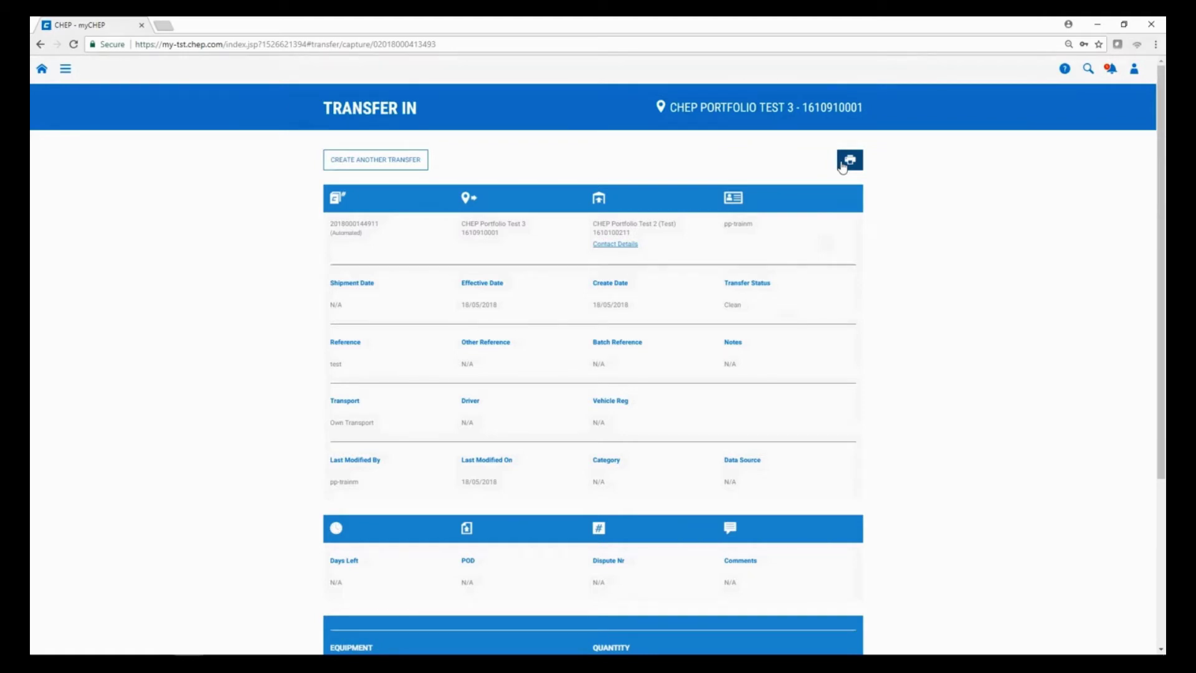
Start another blank transfer, leave it unfilled, and open Review / Modify under Manage Transactions.
click(383, 165)
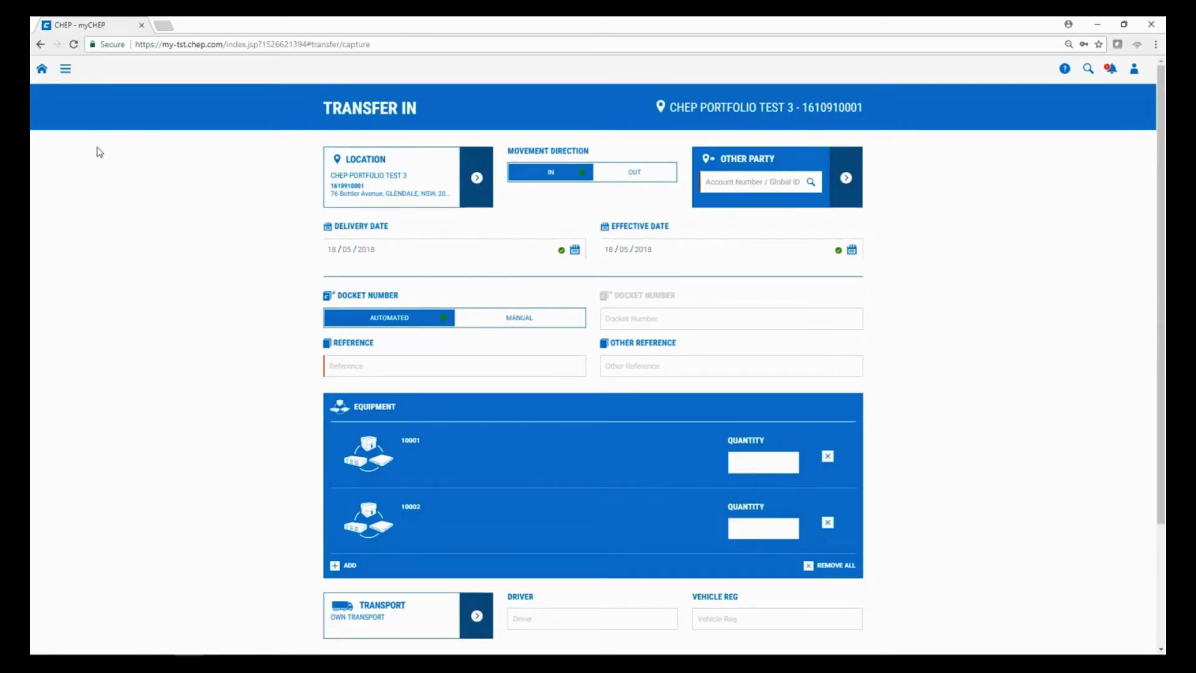
click(66, 72)
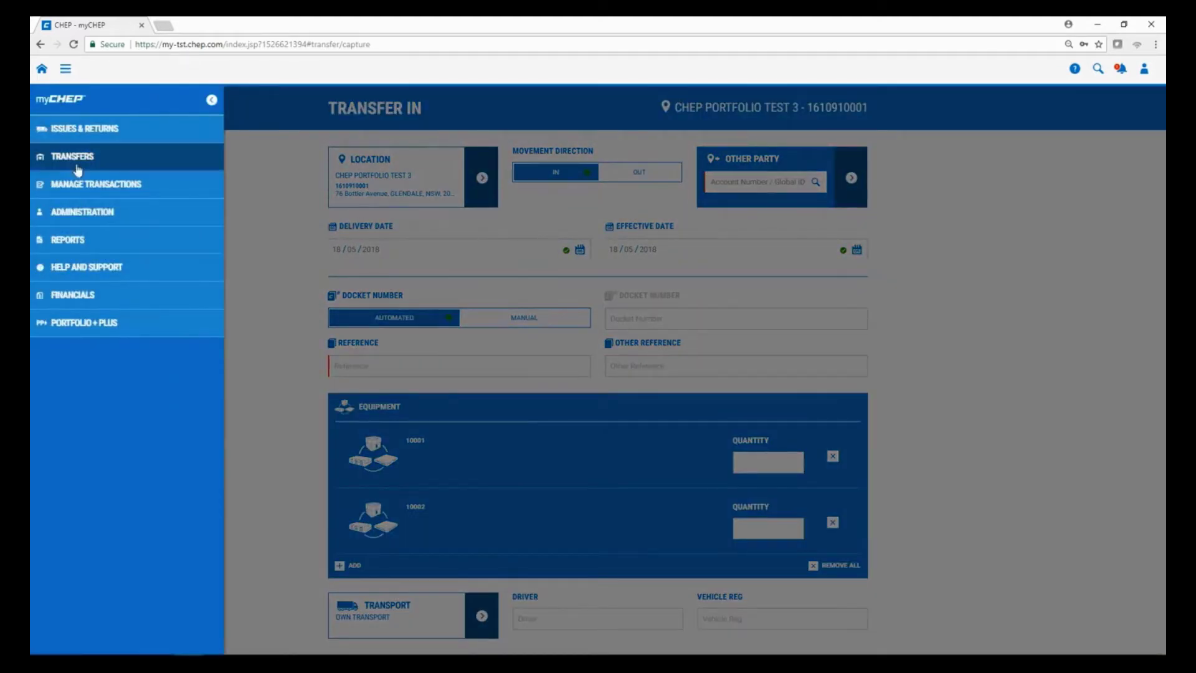
click(156, 186)
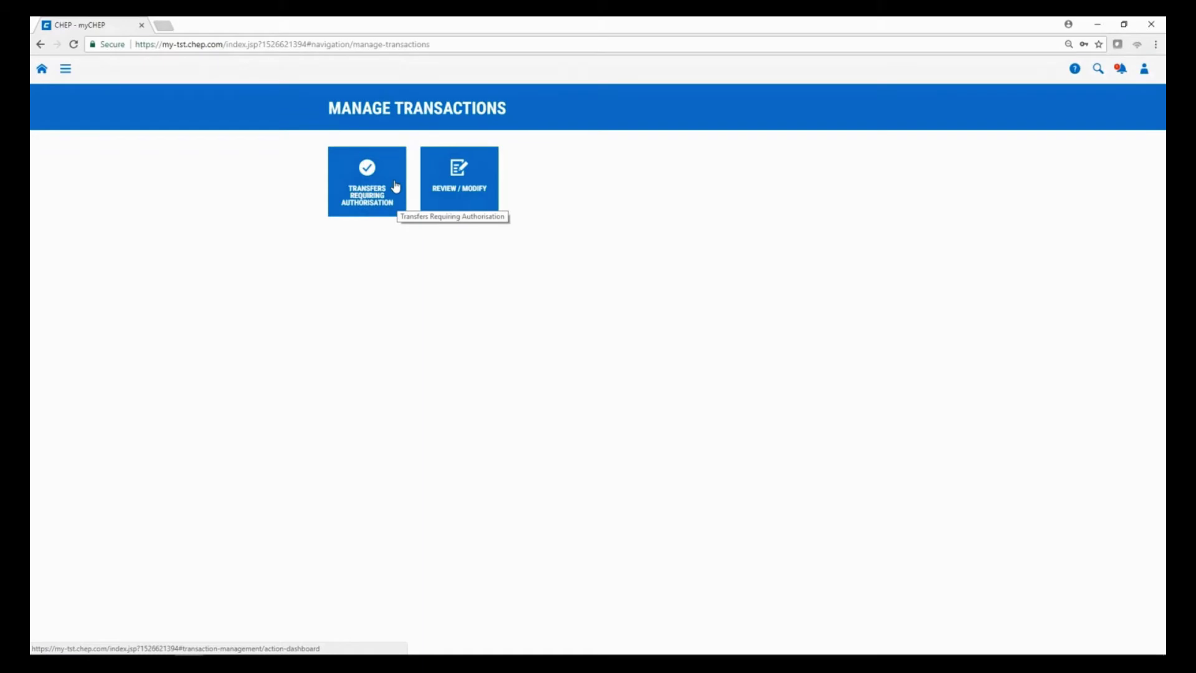
click(460, 203)
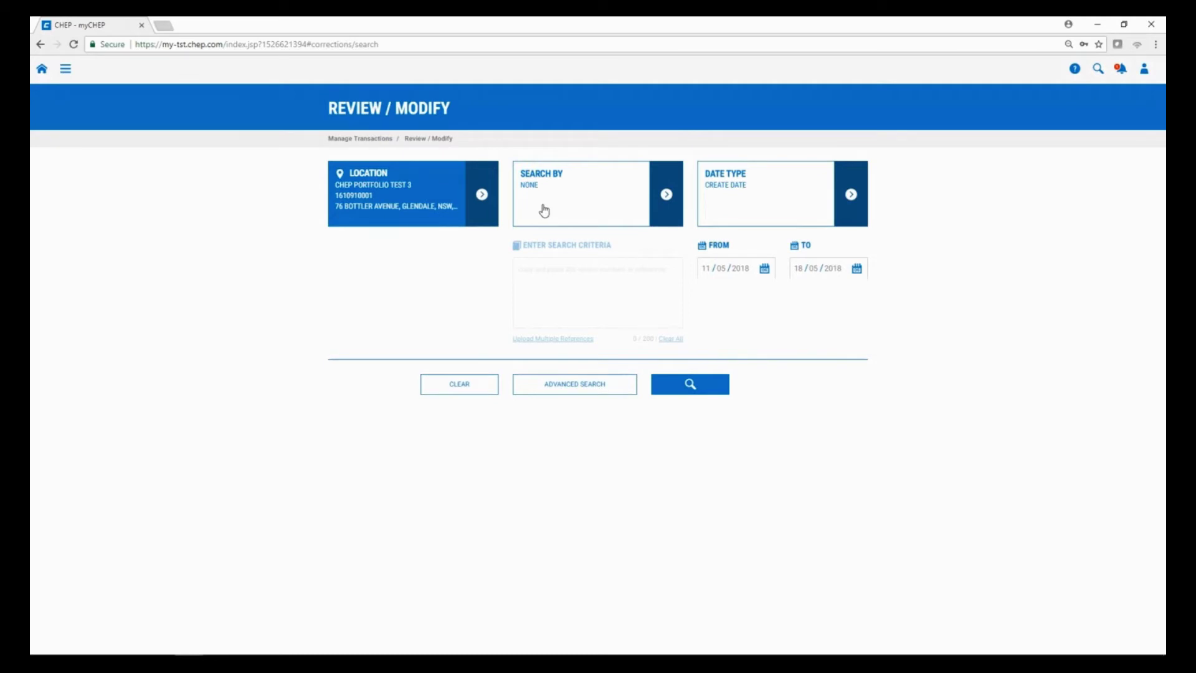
Switch the search-by option to Docket Number and back to None, and view the available date types.
click(667, 195)
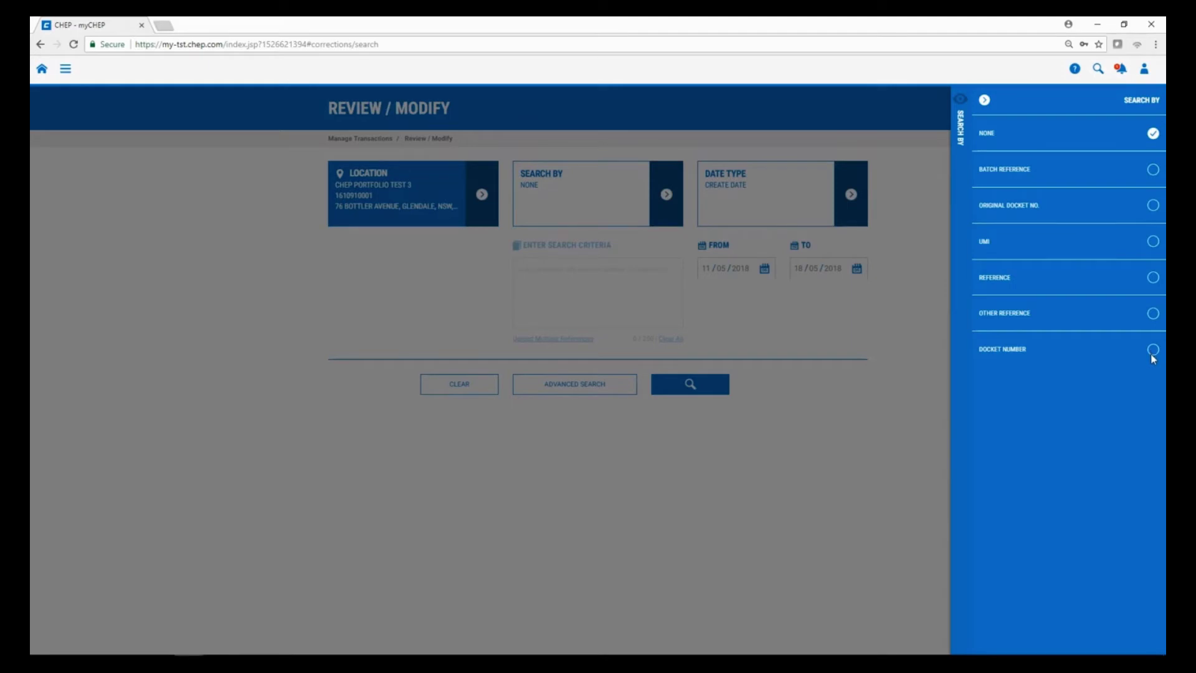
click(1153, 350)
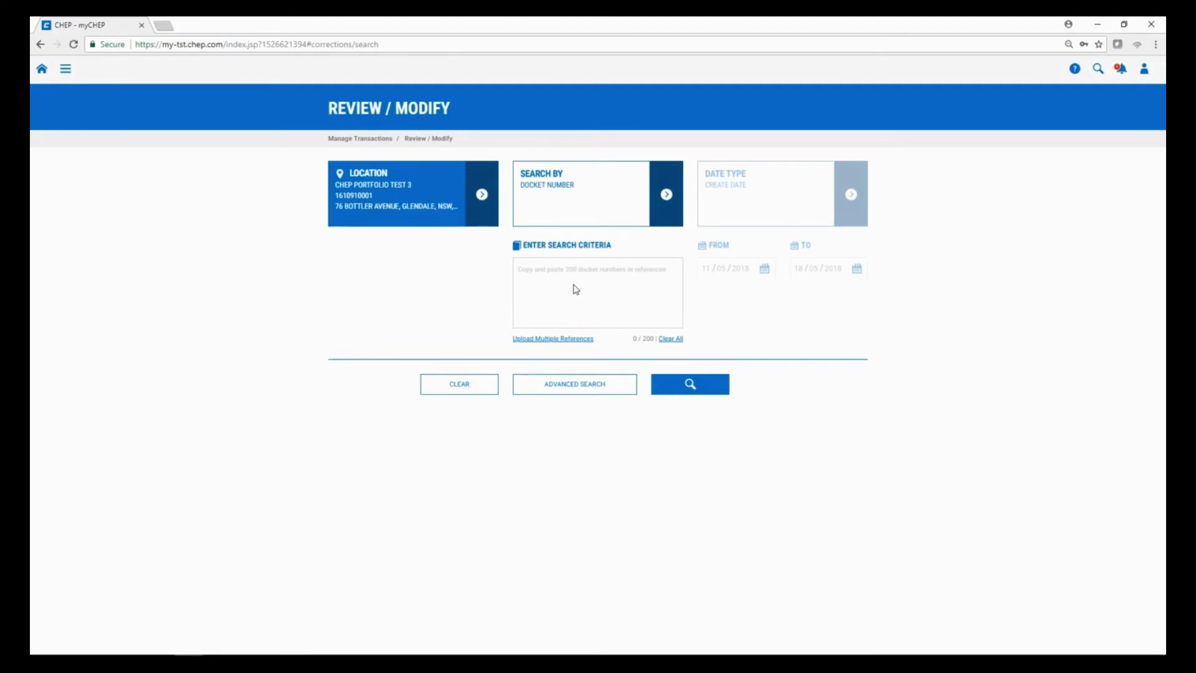
click(667, 196)
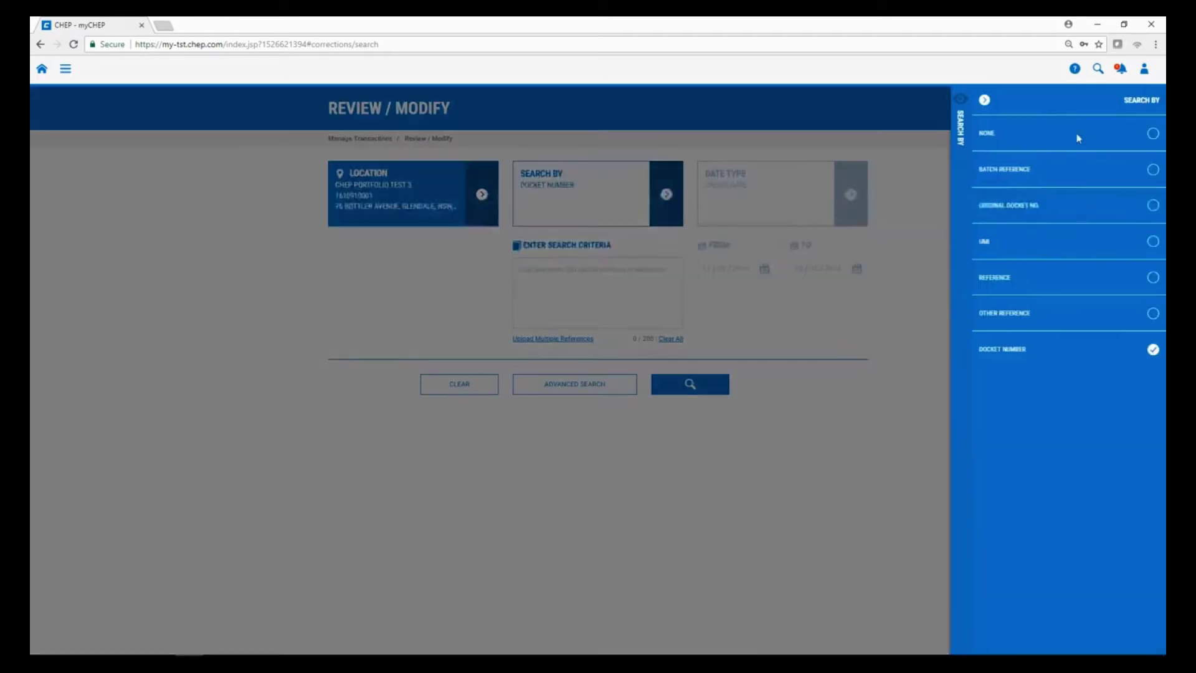
click(1153, 134)
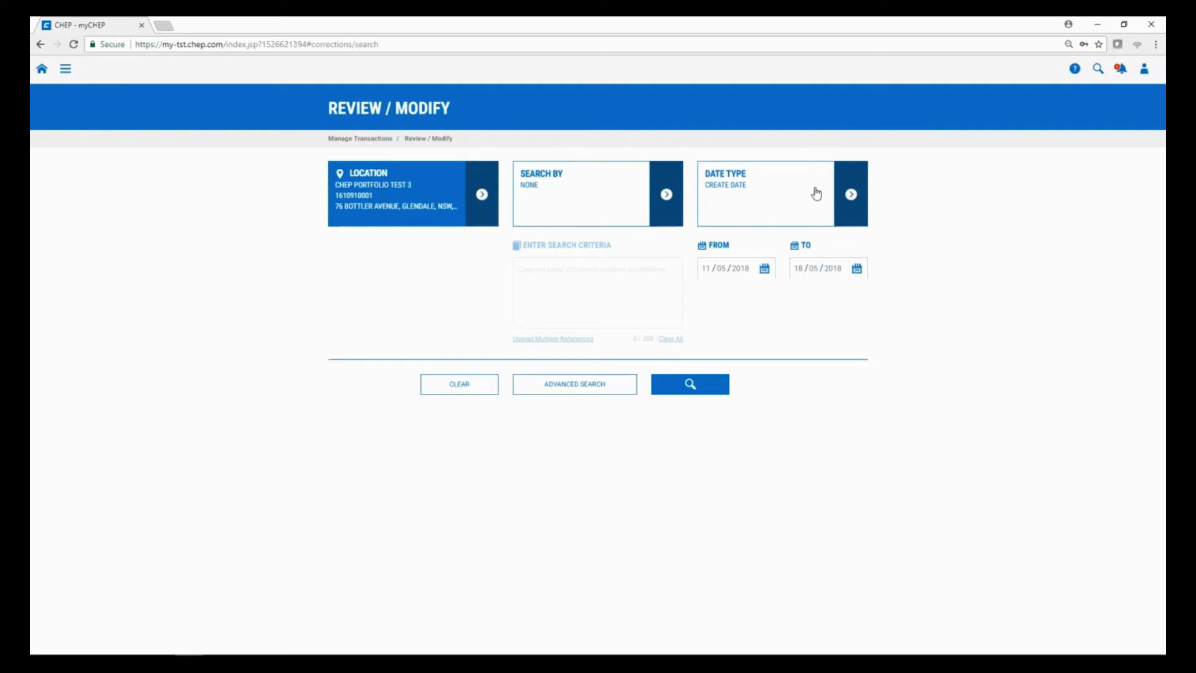
click(851, 195)
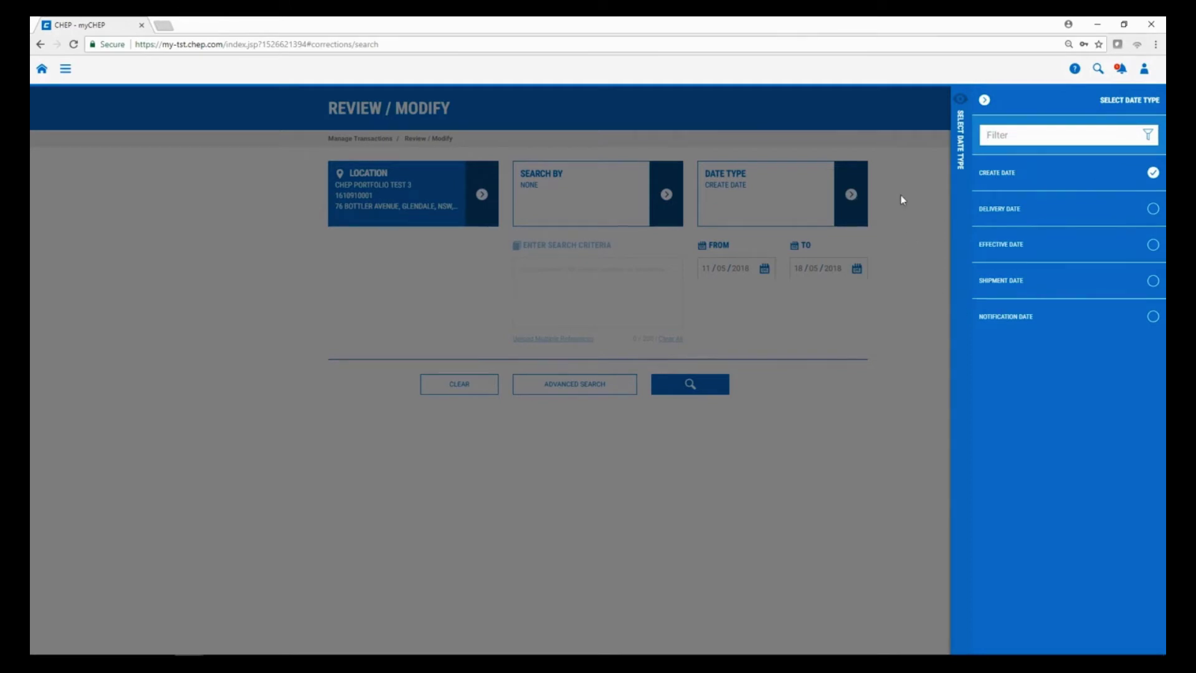
click(903, 265)
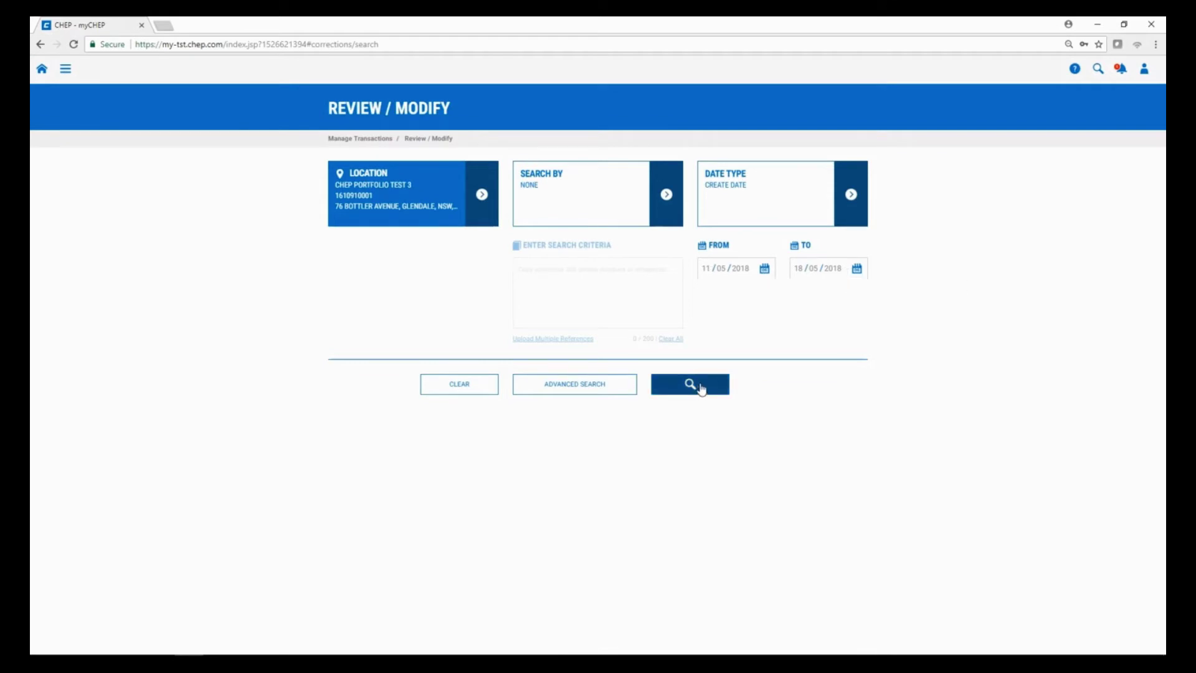
View the advanced search options, set the invoice status to Invoiced, and reset the filters.
click(572, 389)
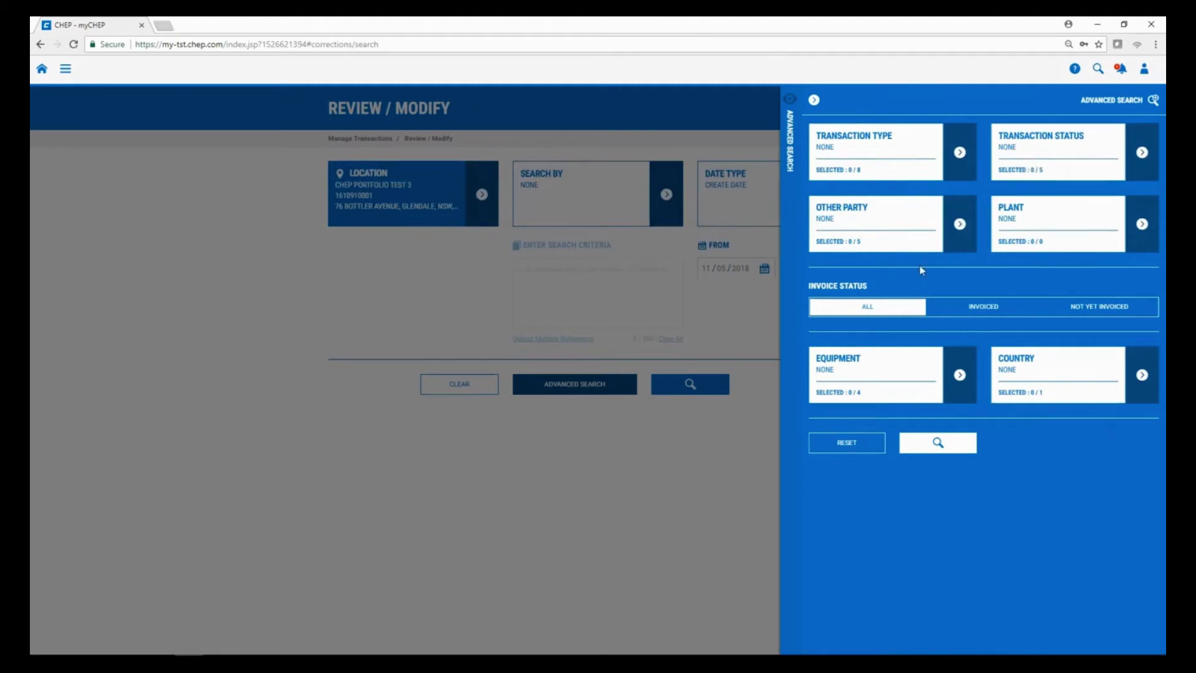
click(976, 309)
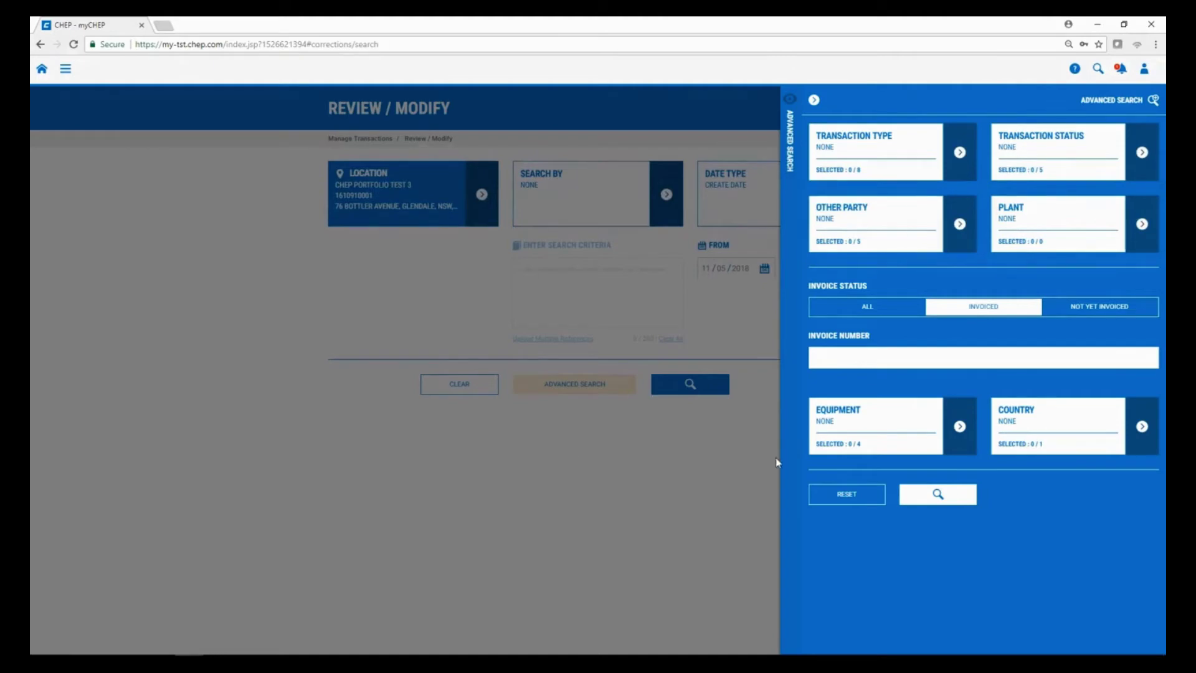
click(847, 495)
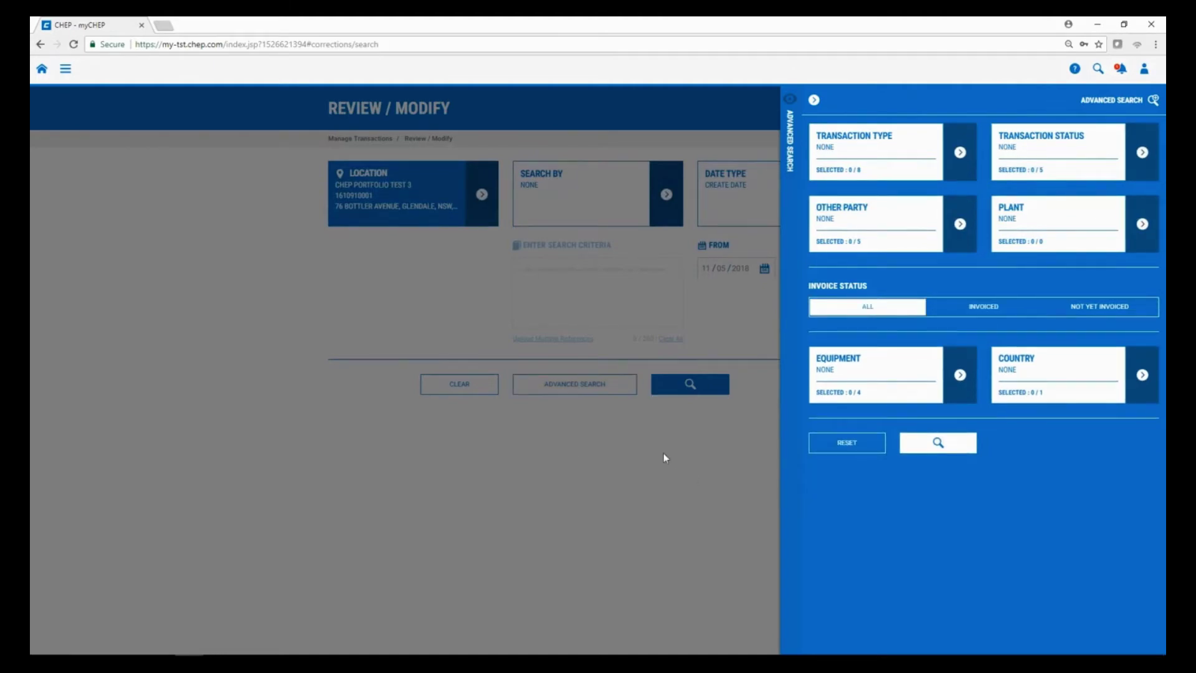
click(663, 458)
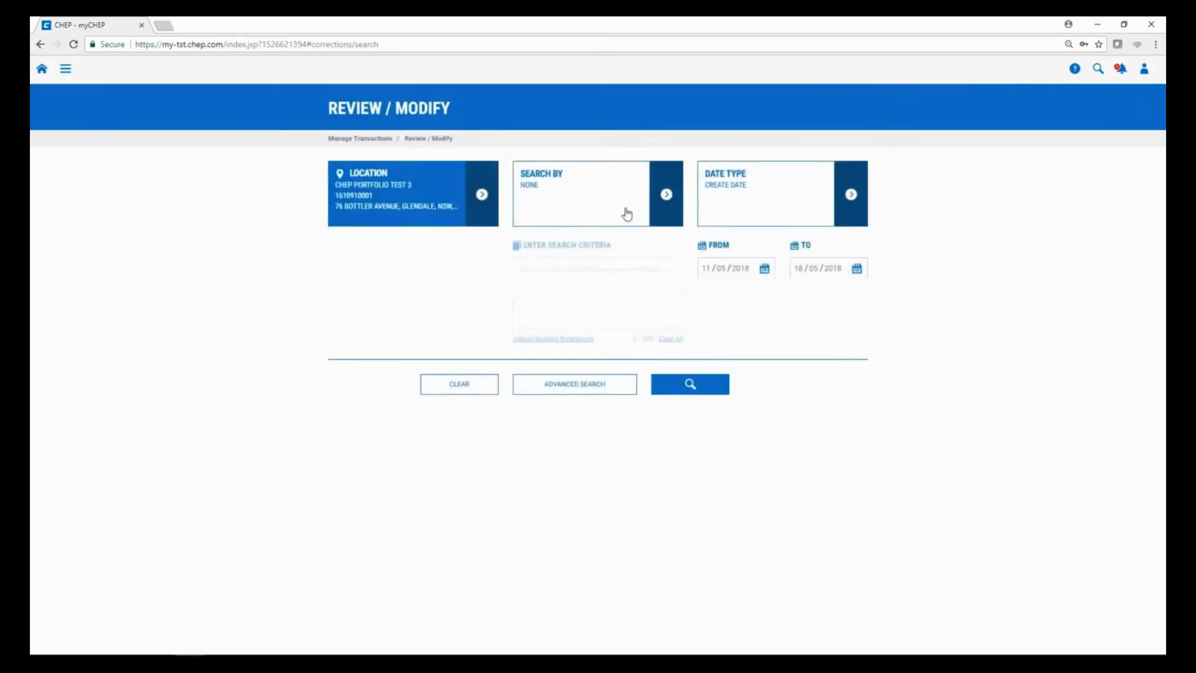
Leave the advanced search with Invoiced selected as the invoice status, and reopen it to reset the filters.
click(610, 391)
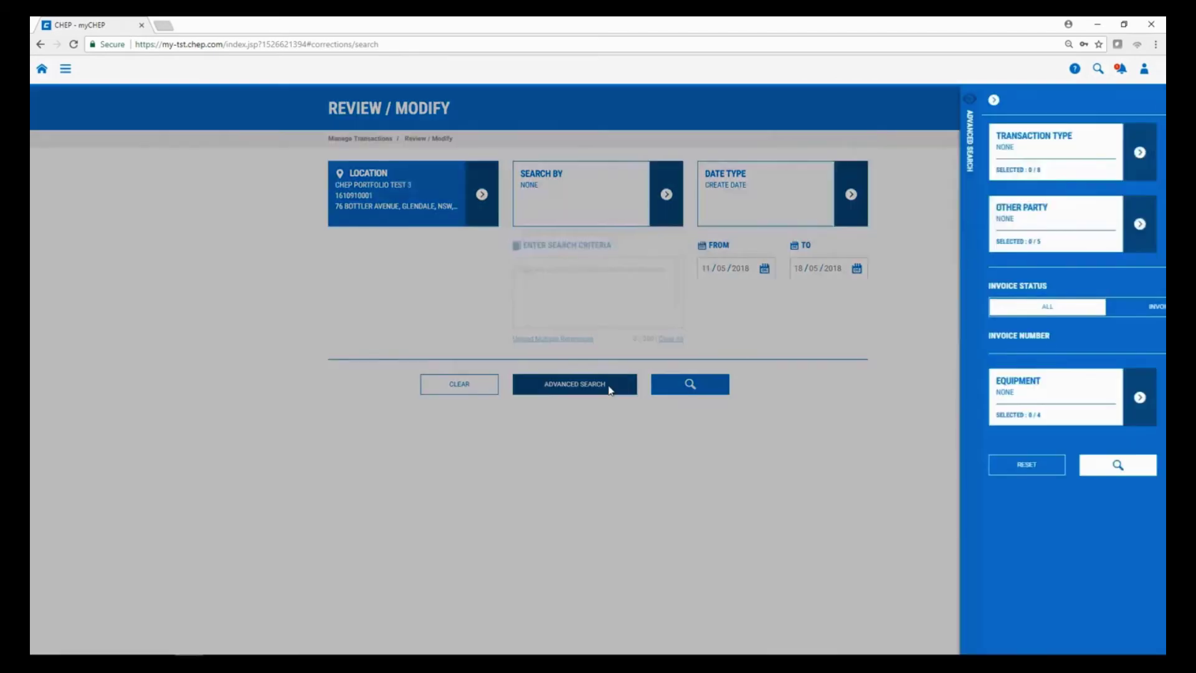
click(990, 307)
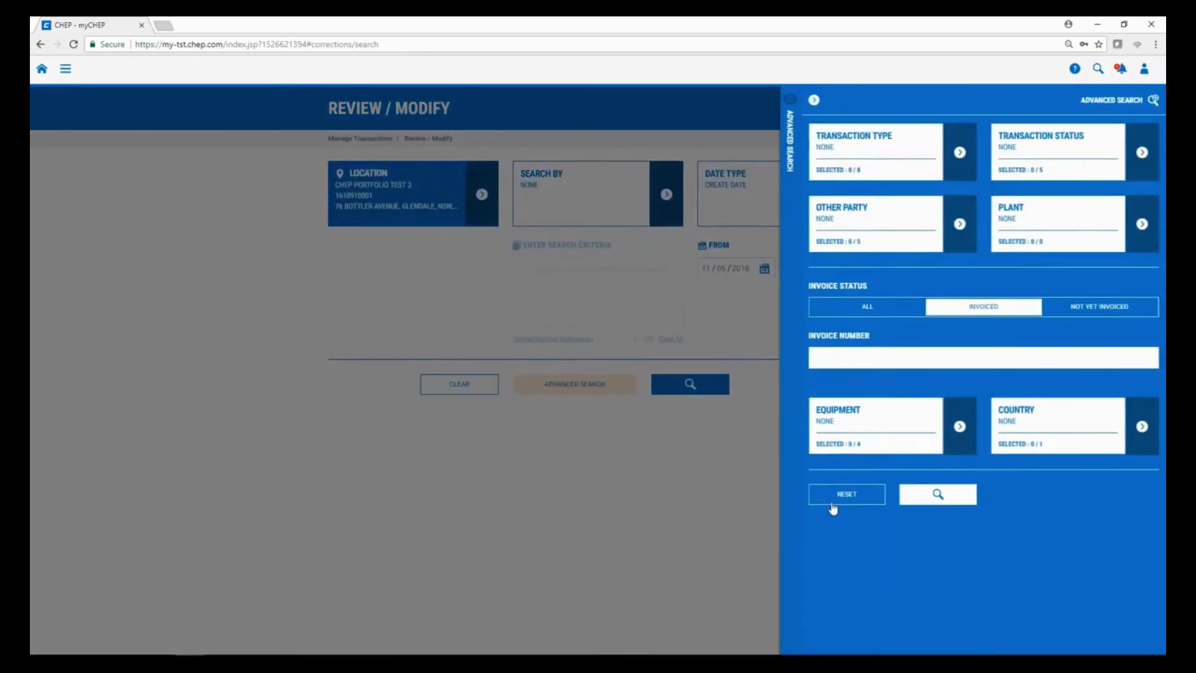
click(713, 470)
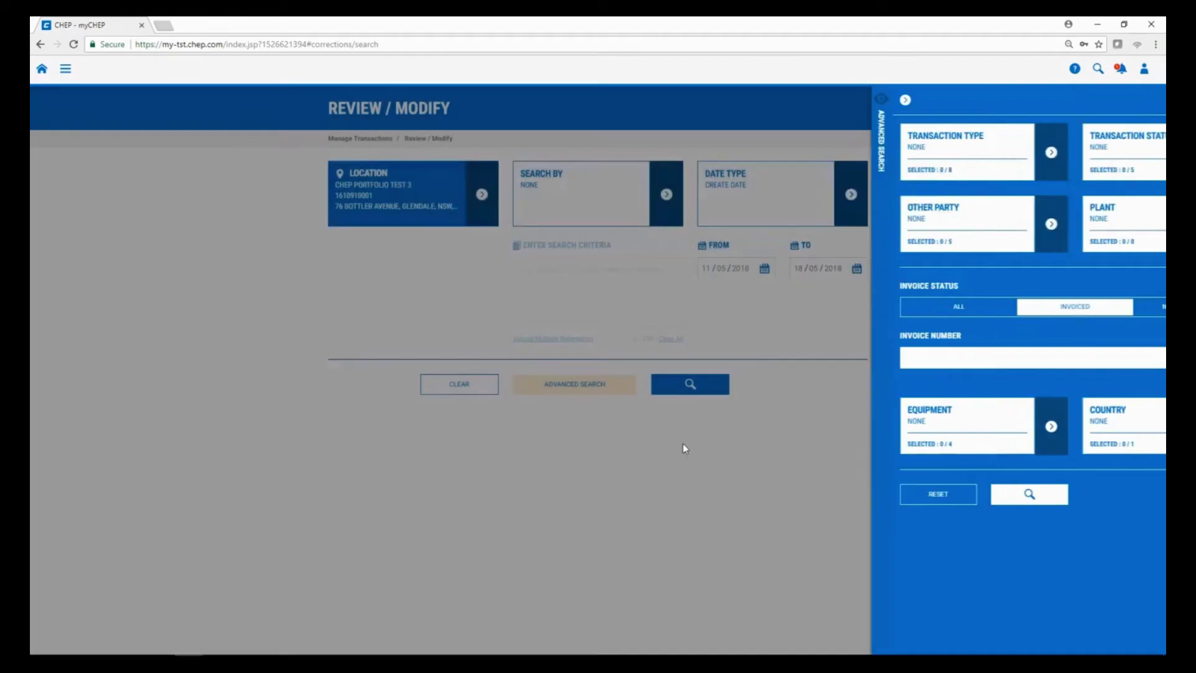
click(683, 443)
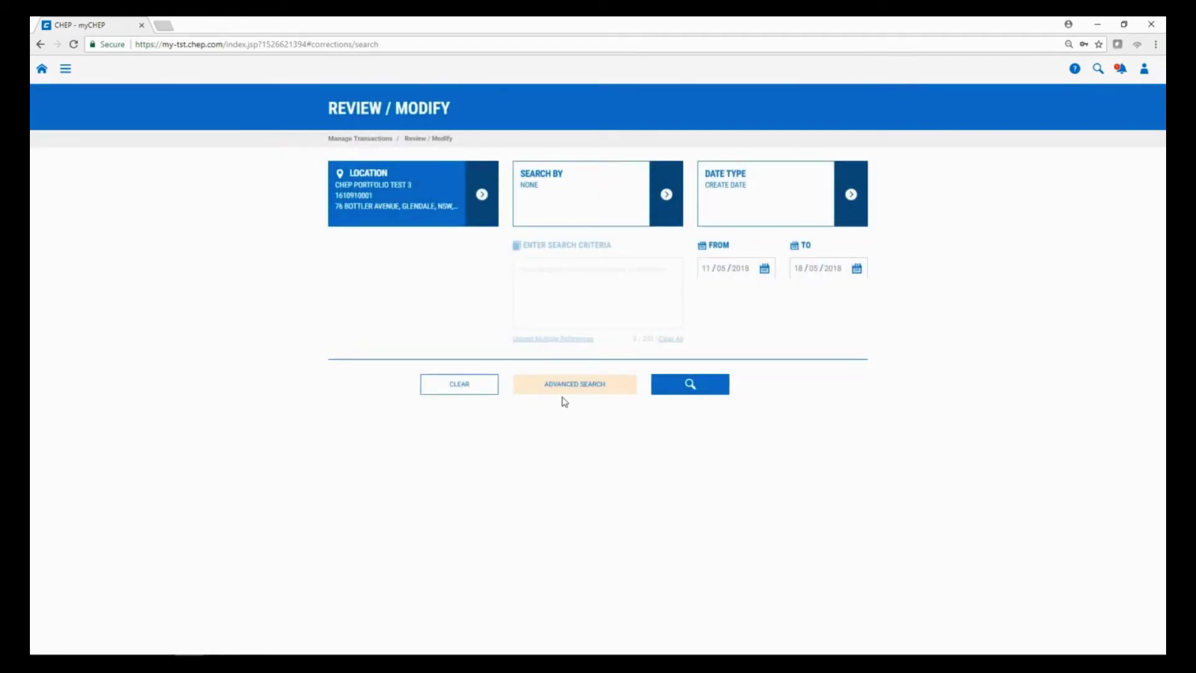
click(568, 389)
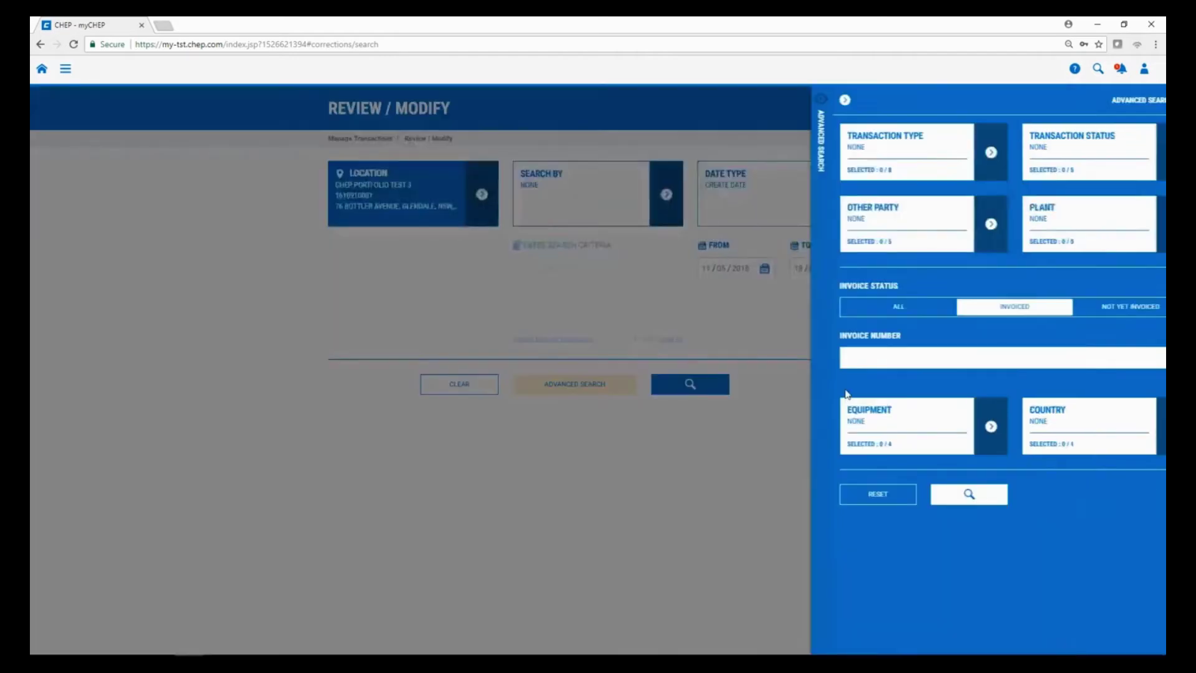
click(849, 496)
click(664, 445)
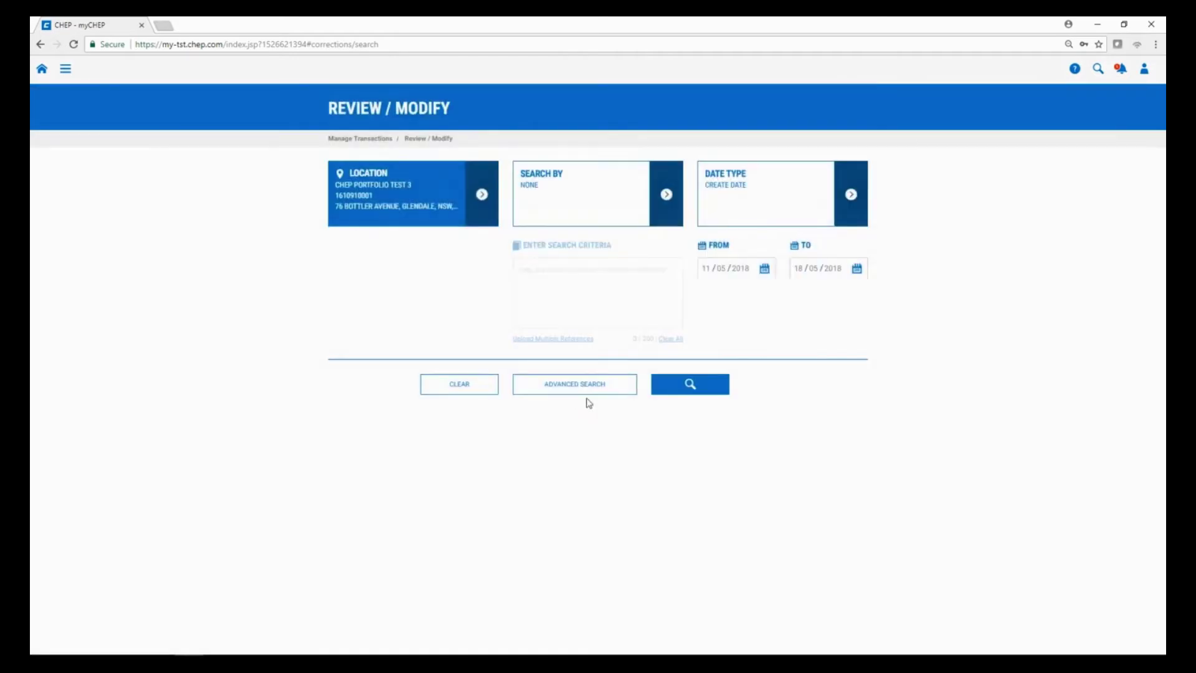
Search the location's transactions by create date without advanced filters and examine the results table.
click(703, 386)
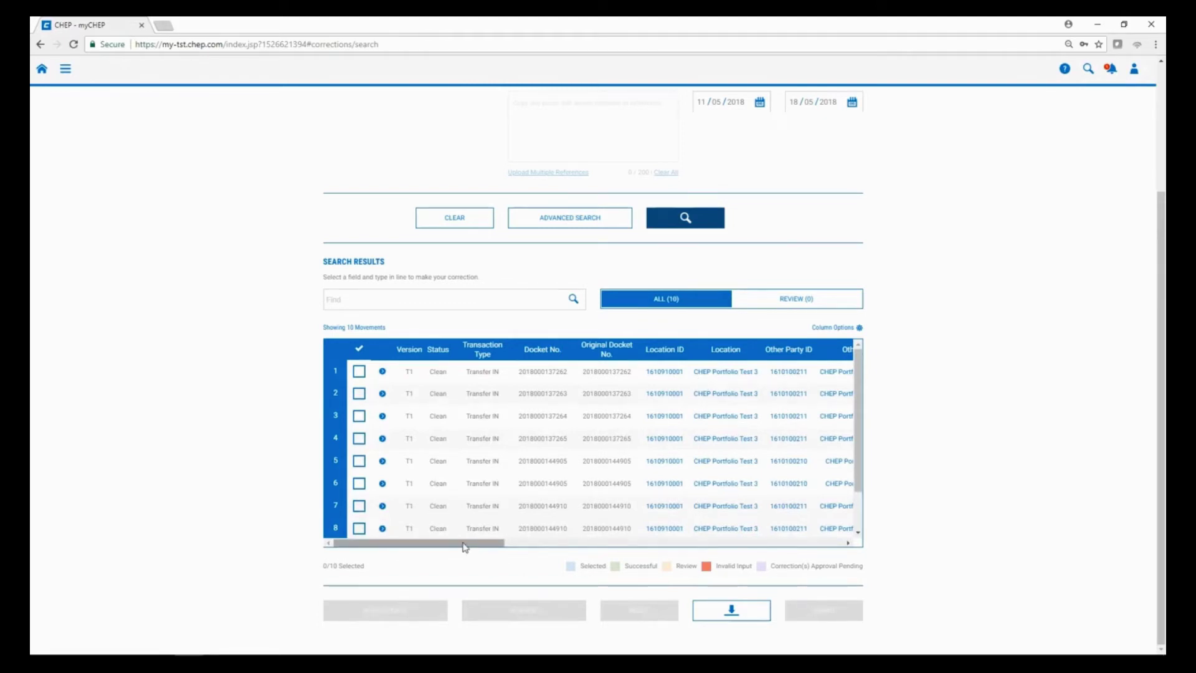
drag(461, 548, 462, 549)
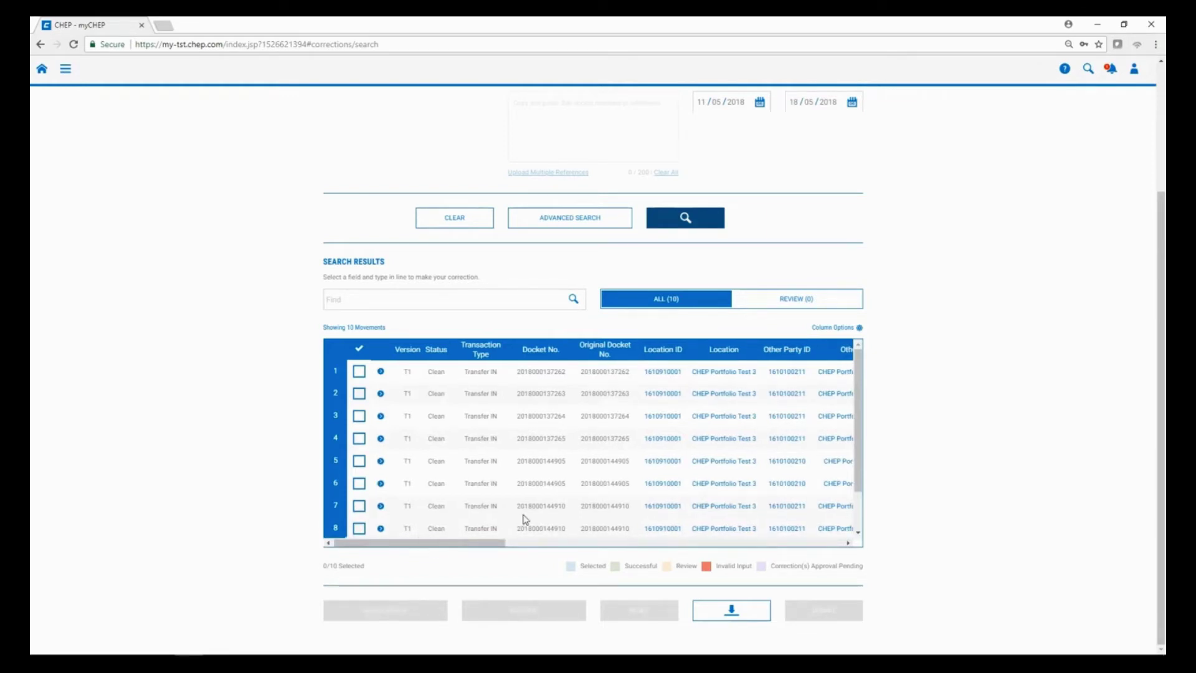
View the first transaction's transfer details and its proof-of-delivery upload options, closing each view without changes.
click(381, 371)
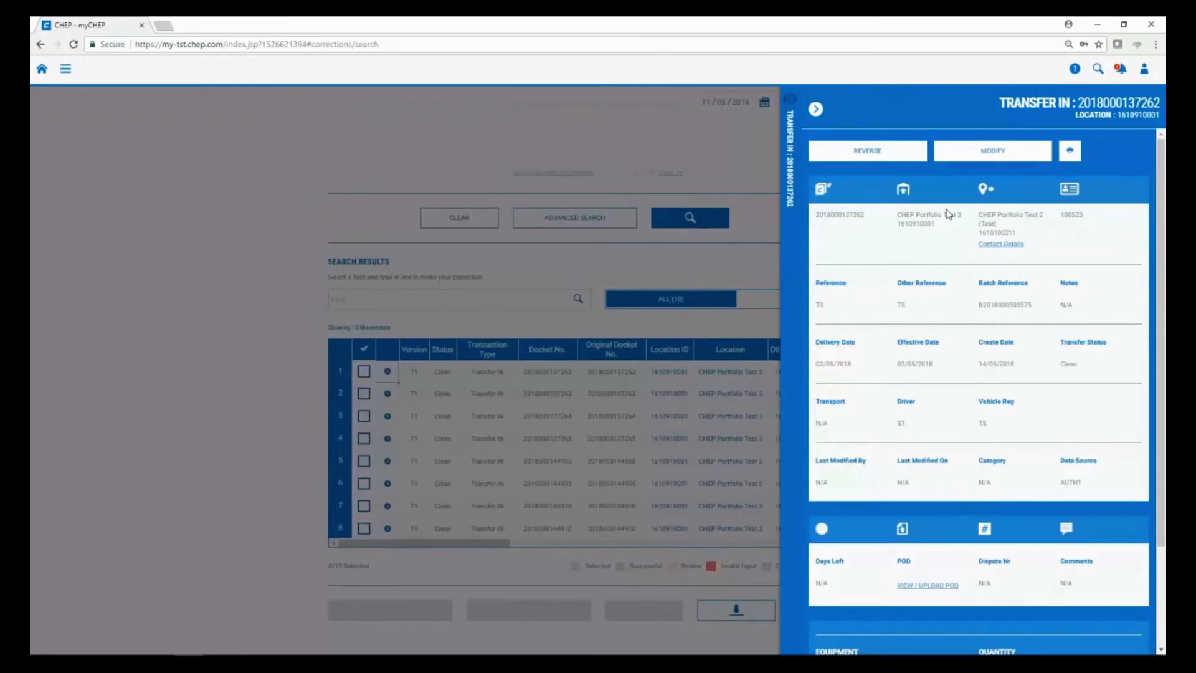
click(817, 111)
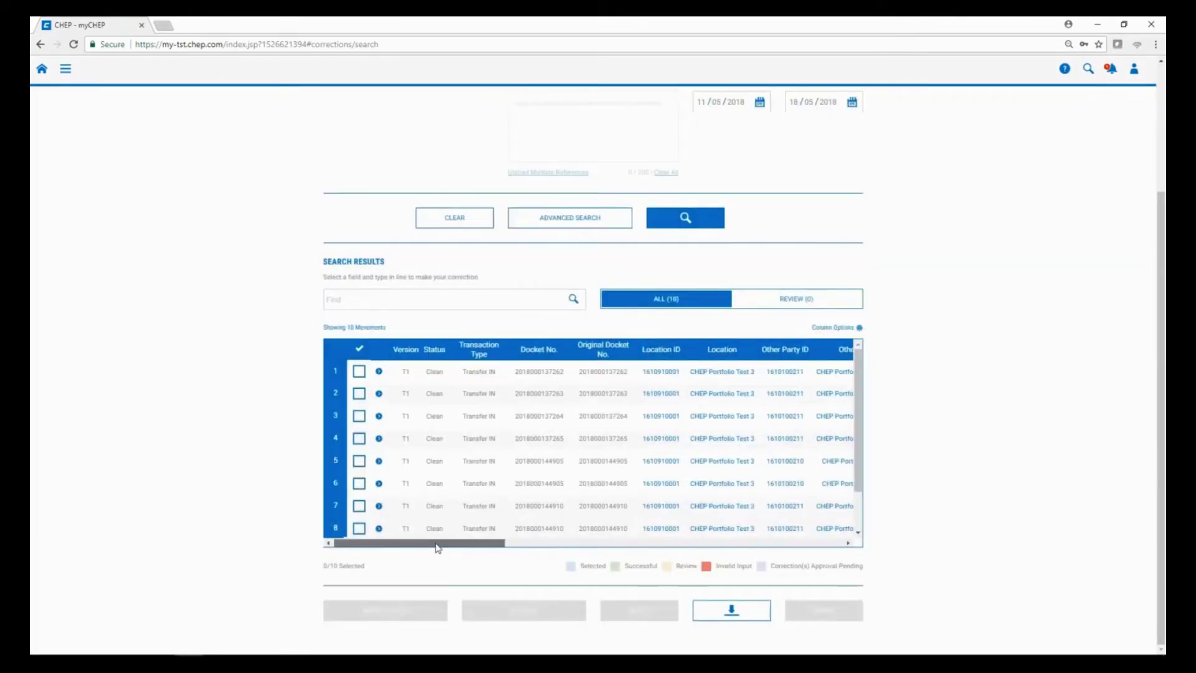
drag(437, 548, 469, 546)
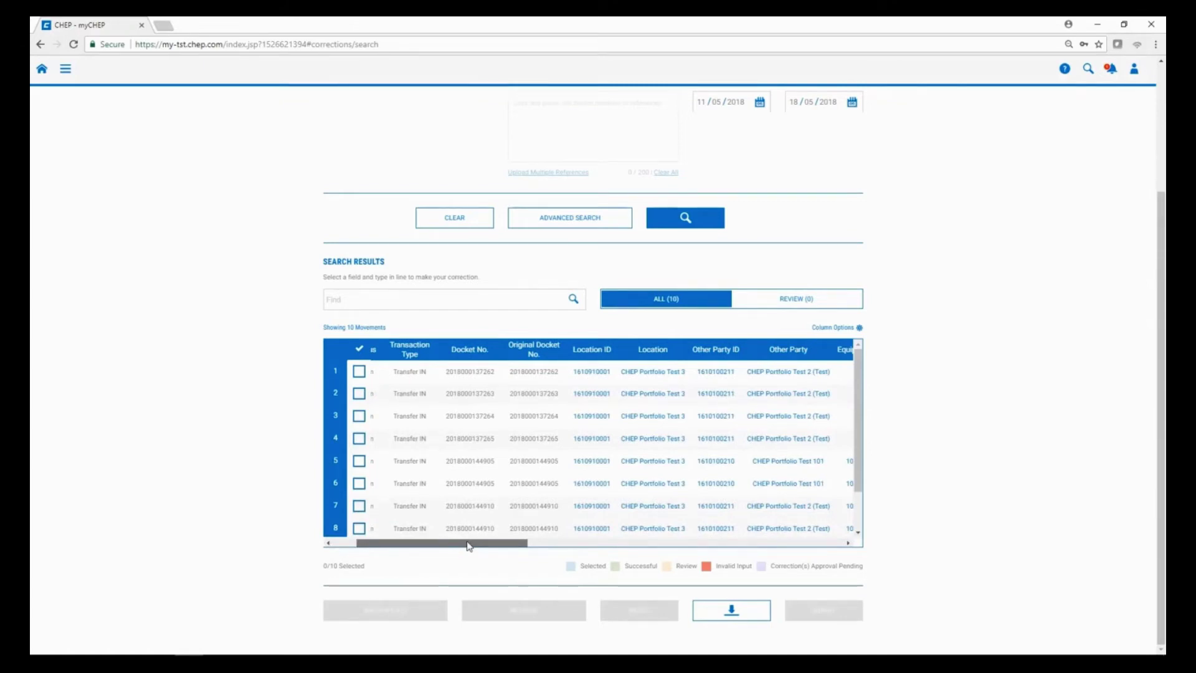
drag(469, 546, 687, 545)
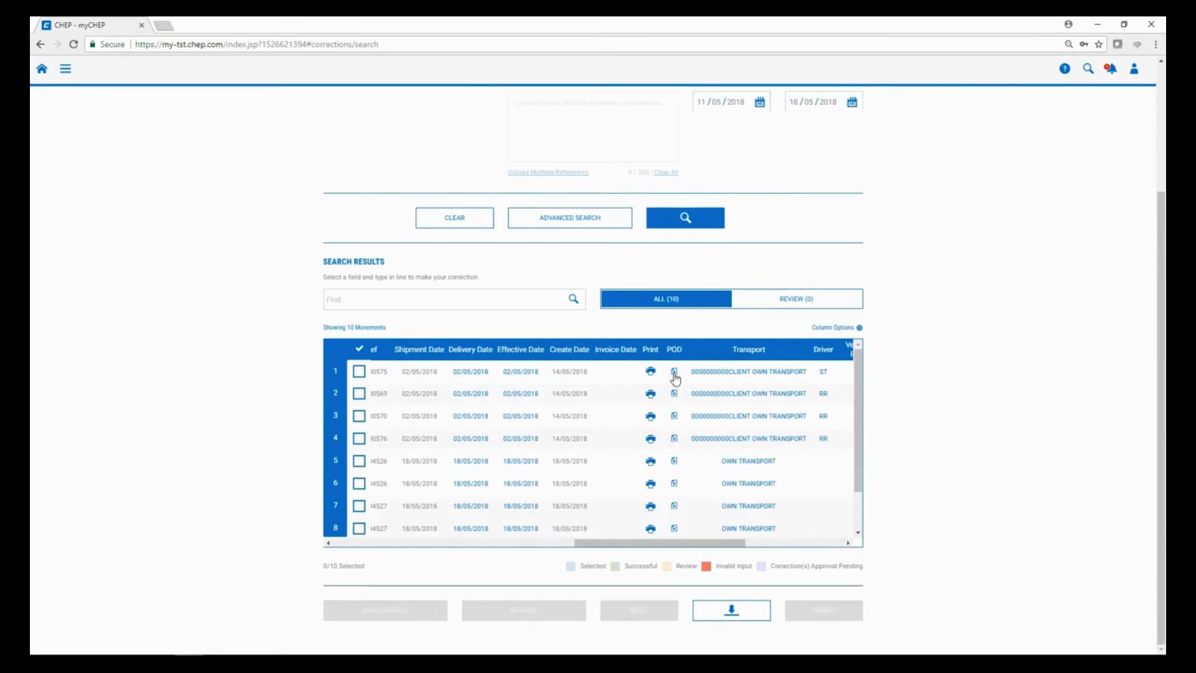
click(675, 376)
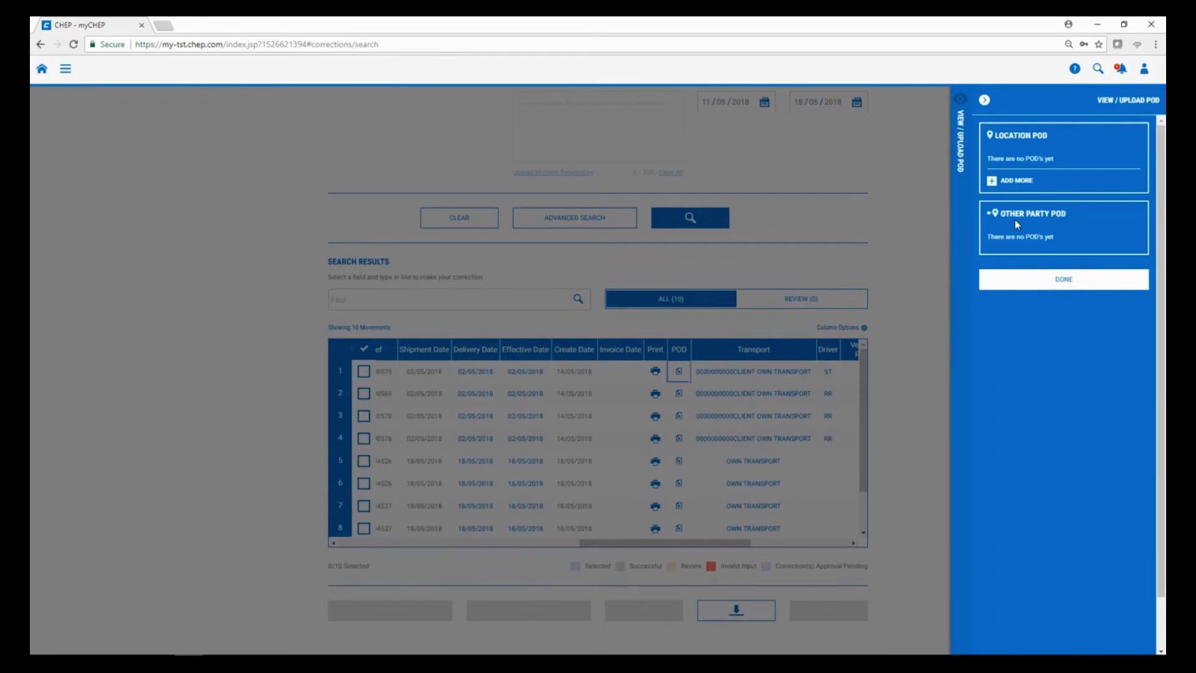
click(984, 101)
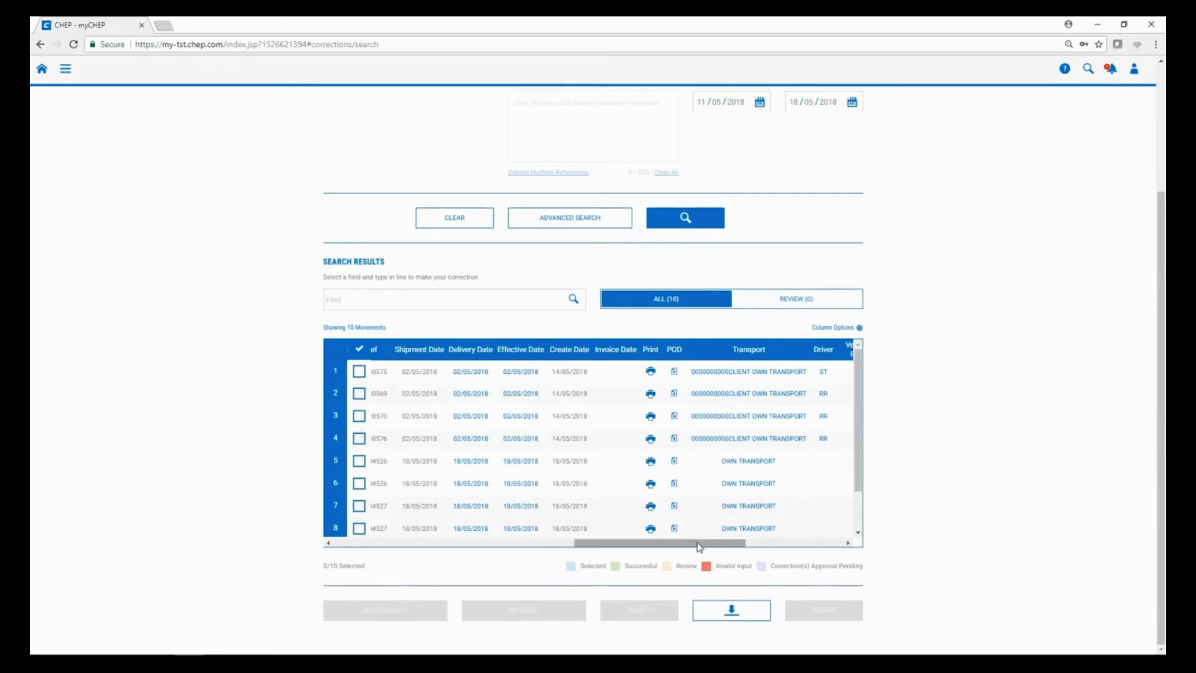
Sort the search results by docket number and view the column options for the results table.
drag(699, 547, 691, 547)
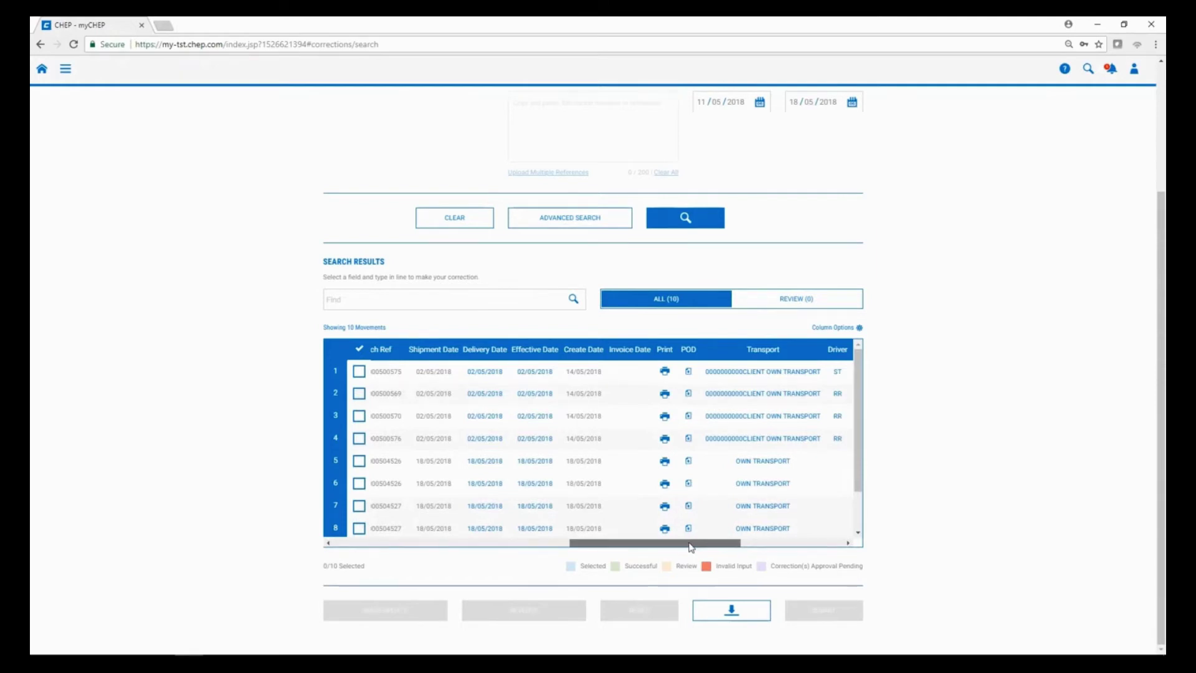
drag(691, 547, 455, 547)
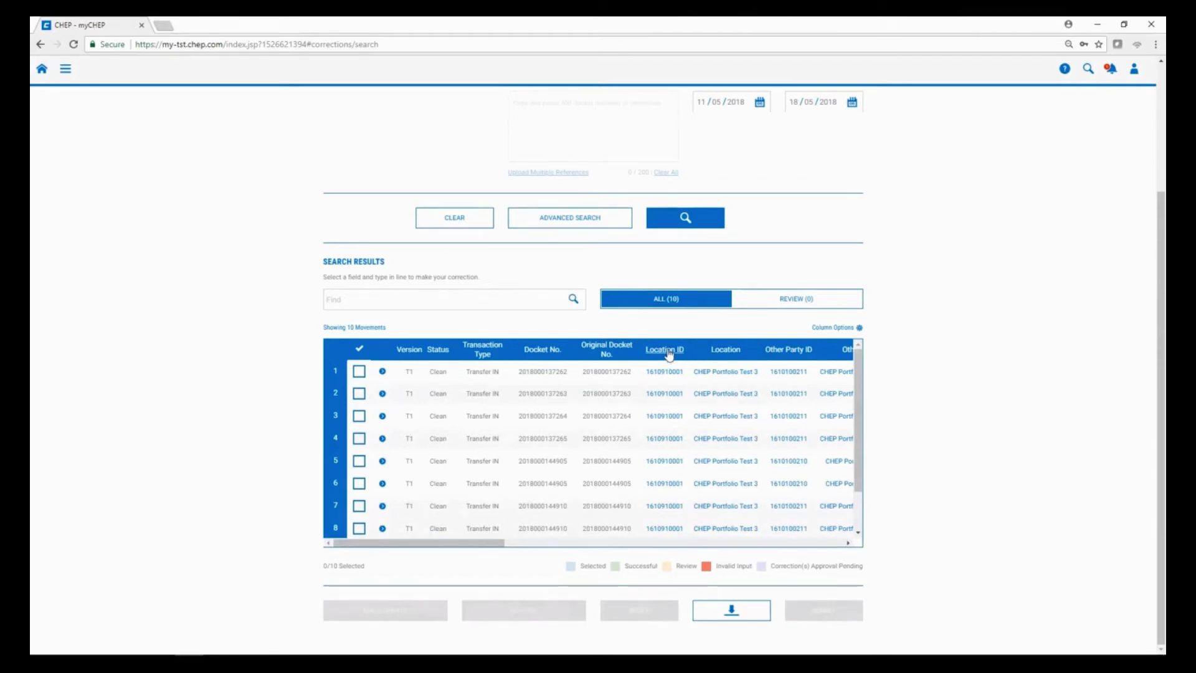
click(531, 352)
click(531, 352)
click(530, 353)
click(838, 330)
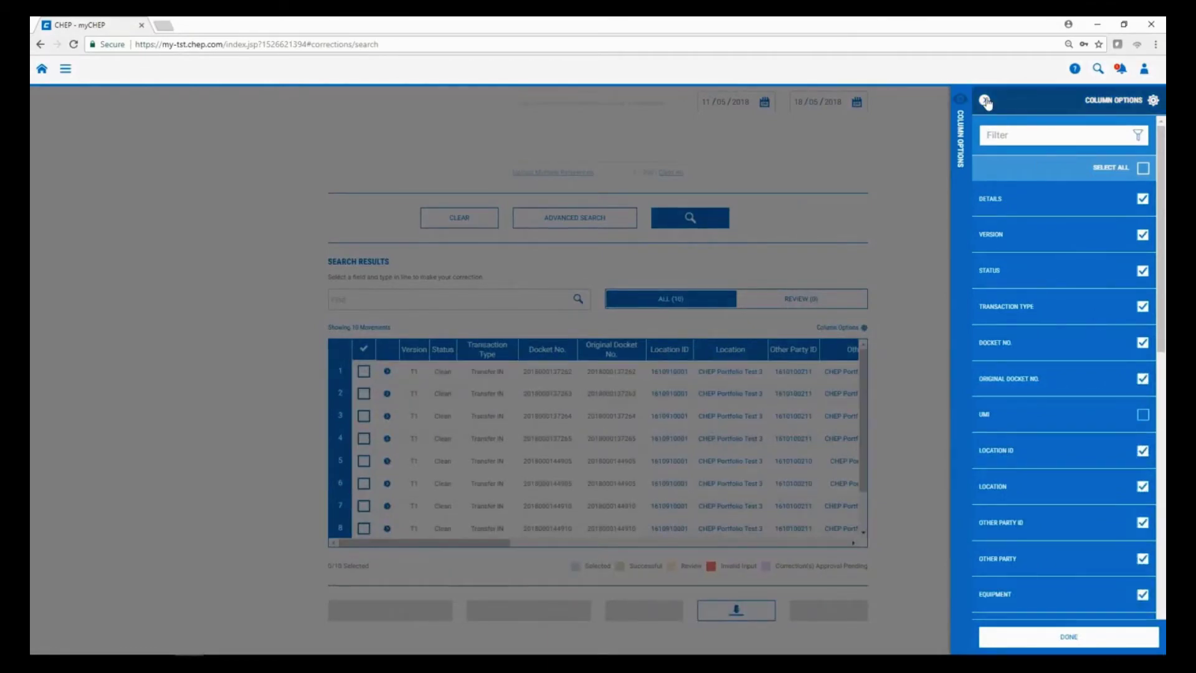
click(830, 322)
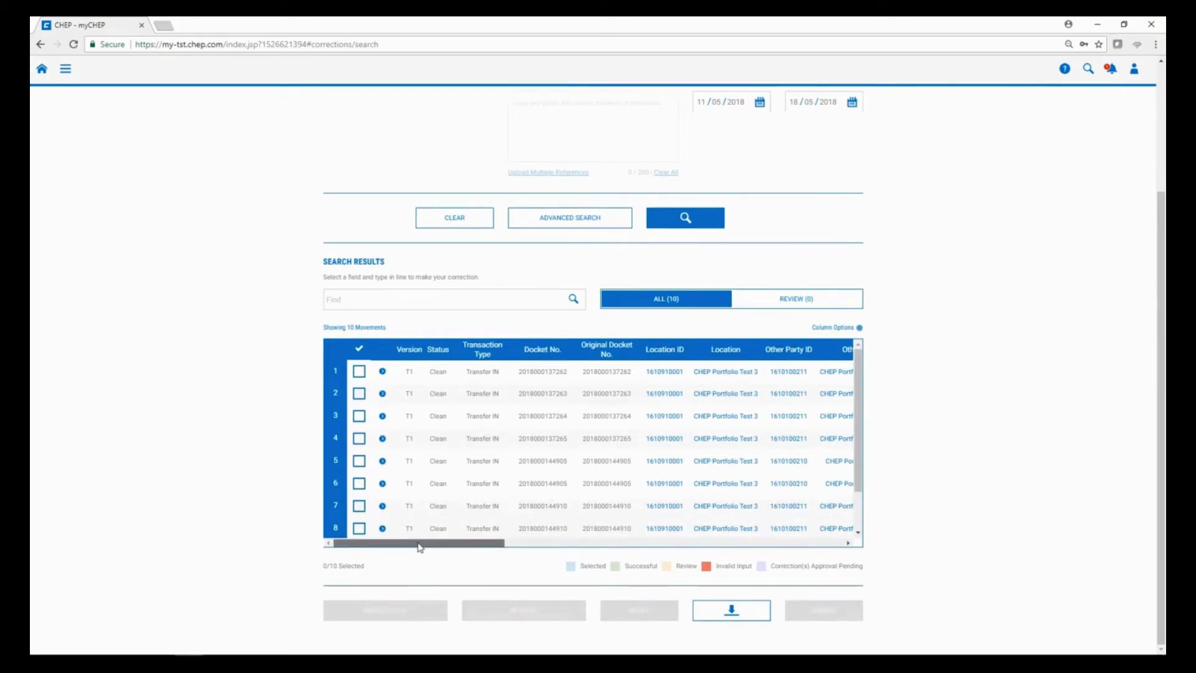
Set the quantity of the first transaction in the results table to 7.
drag(419, 547, 517, 546)
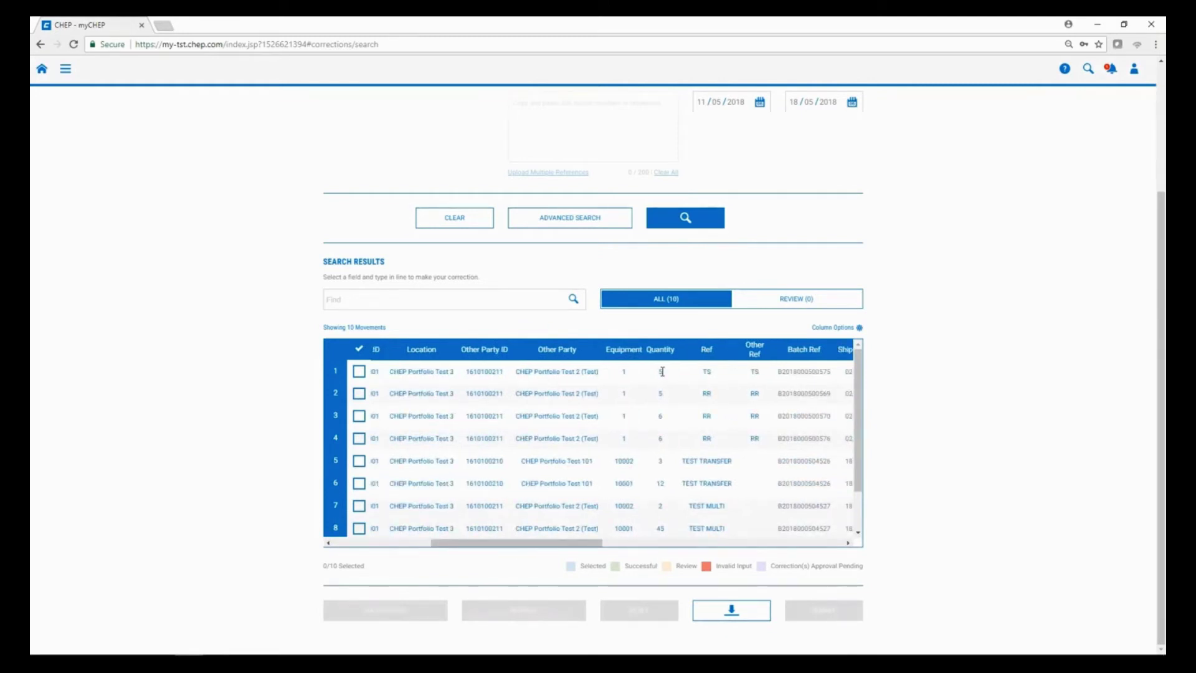
click(662, 371)
key(BackSpace)
click(651, 395)
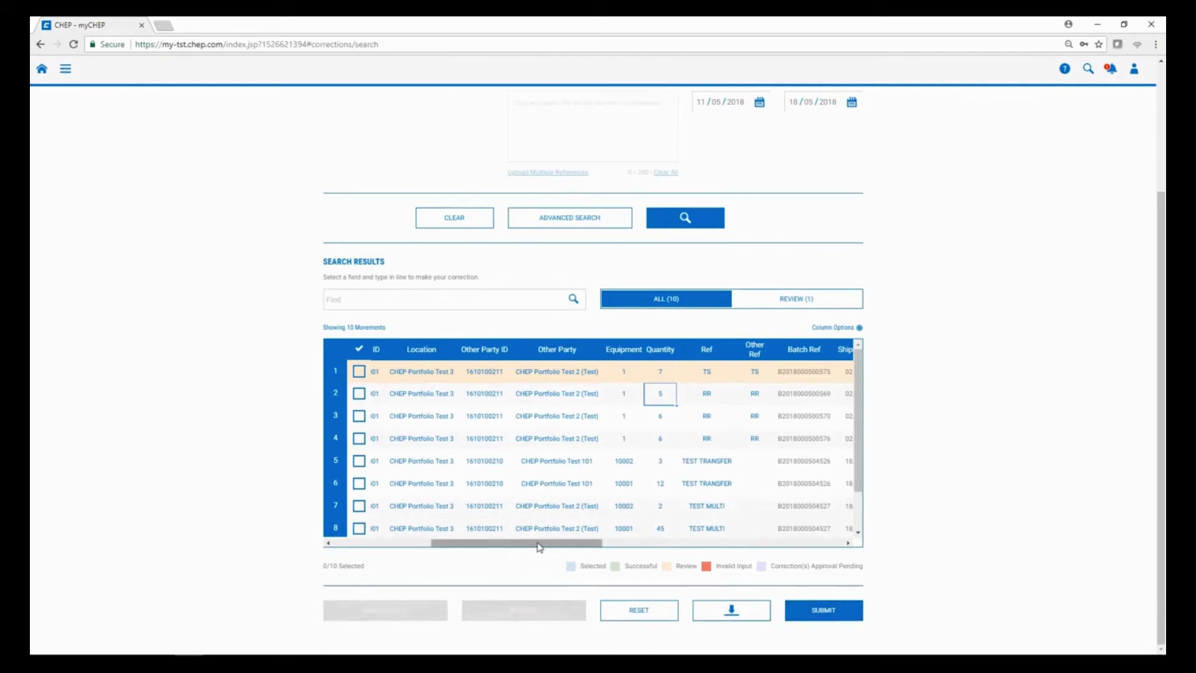
Change the equipment of the second transaction in the results table to FB3 Bin.
drag(540, 547, 499, 544)
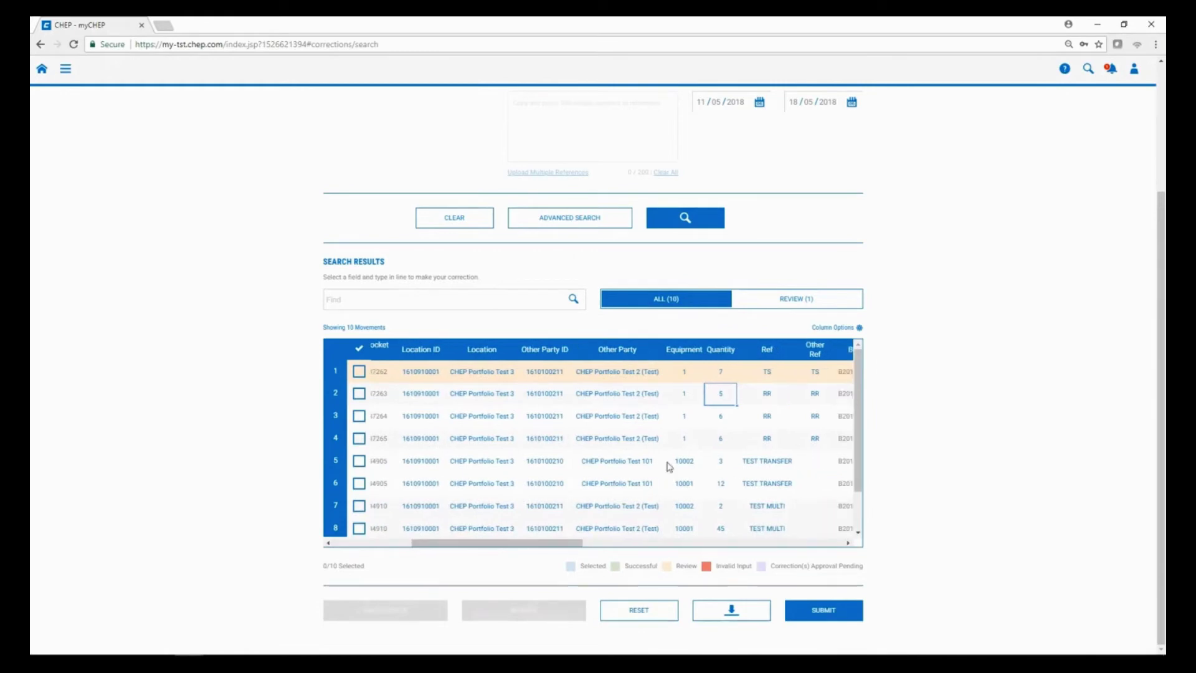
click(685, 394)
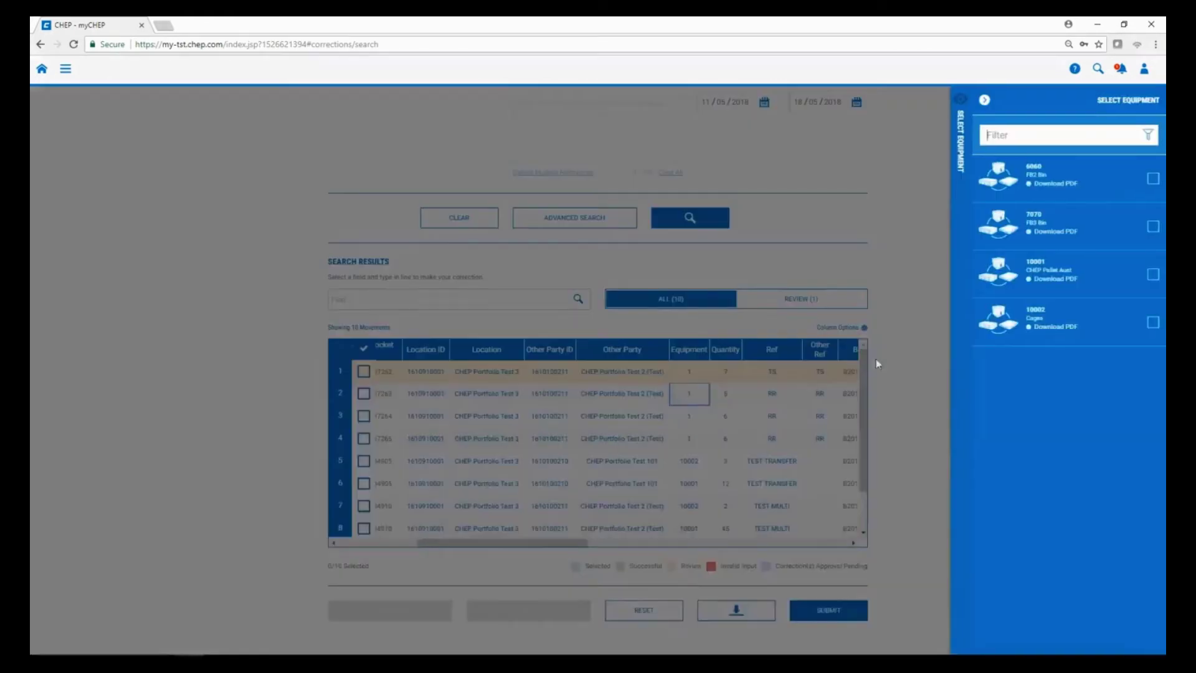
click(1154, 227)
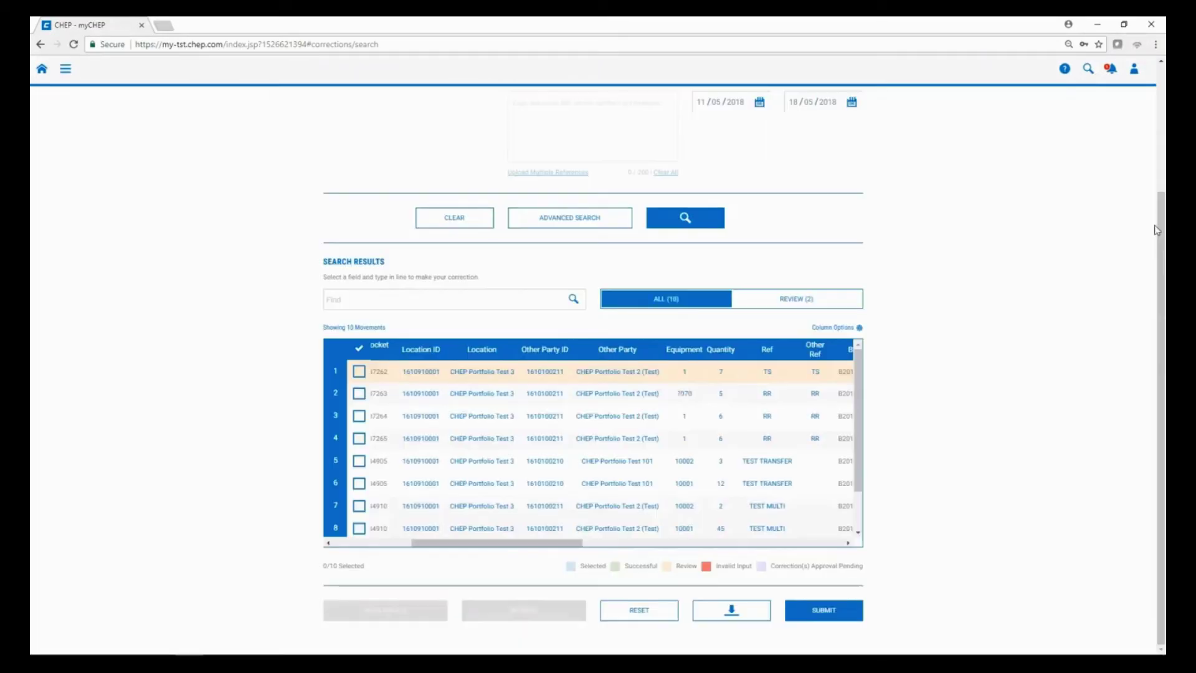
Open the fifth transaction's details for modification, remove equipment 10002 from the transfer and save the change.
drag(497, 542, 462, 549)
drag(419, 550, 414, 549)
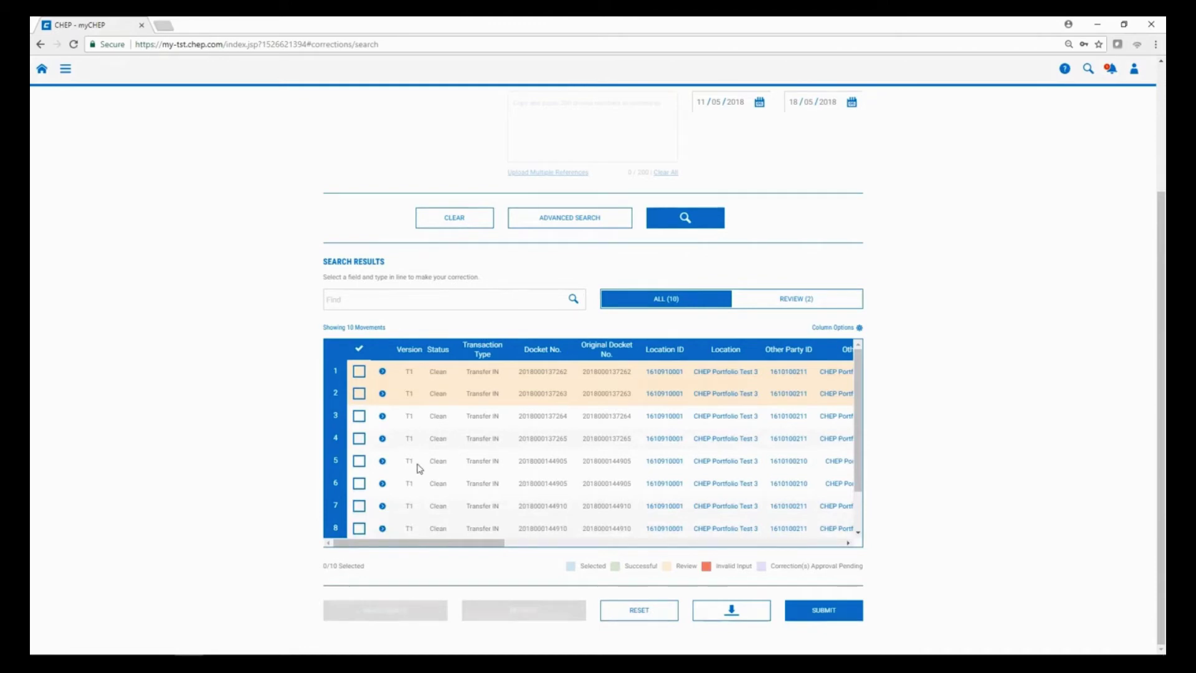
click(383, 464)
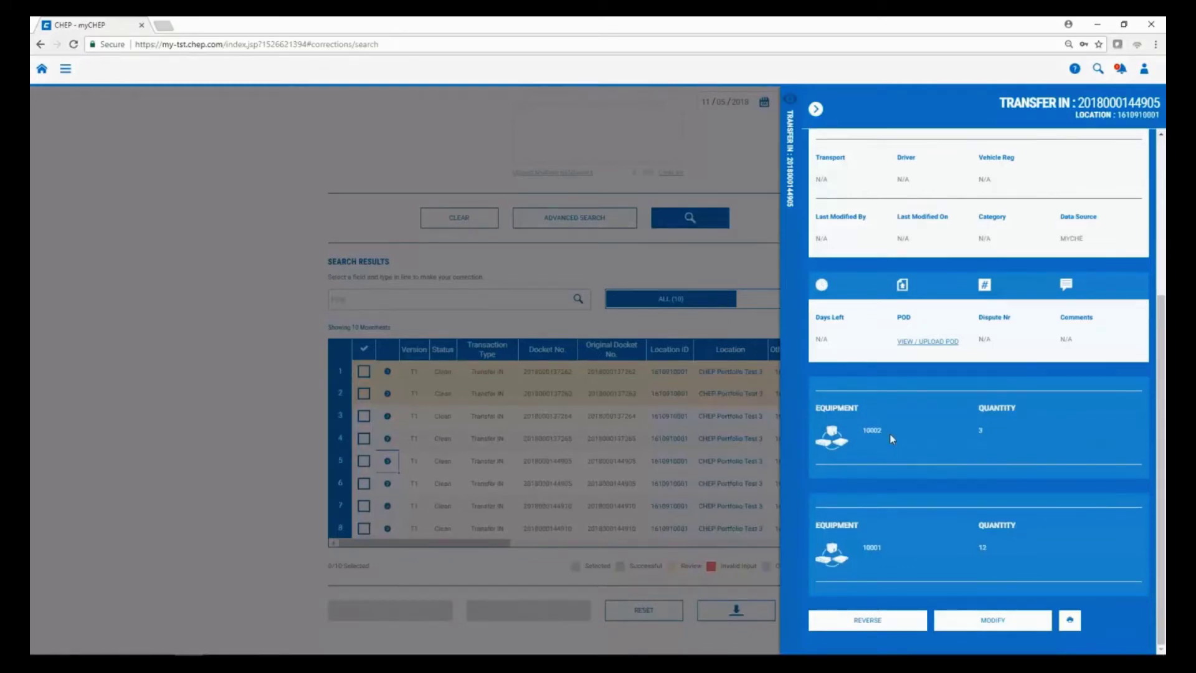
scroll(890, 433, up, 4)
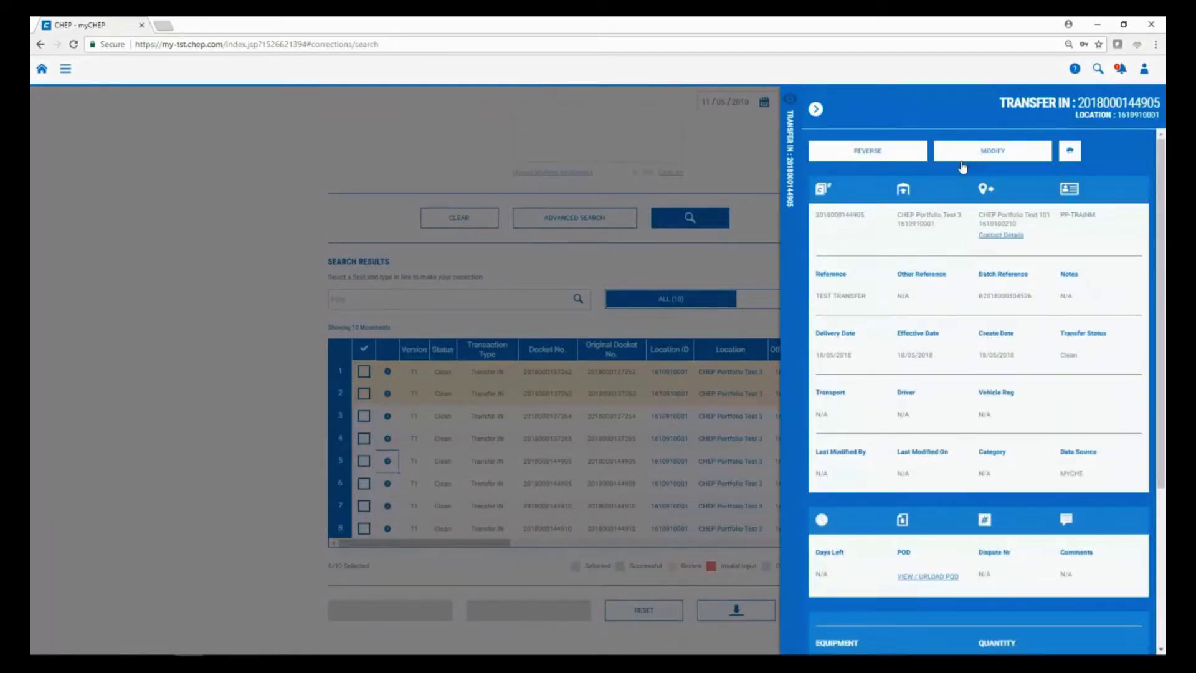
click(962, 161)
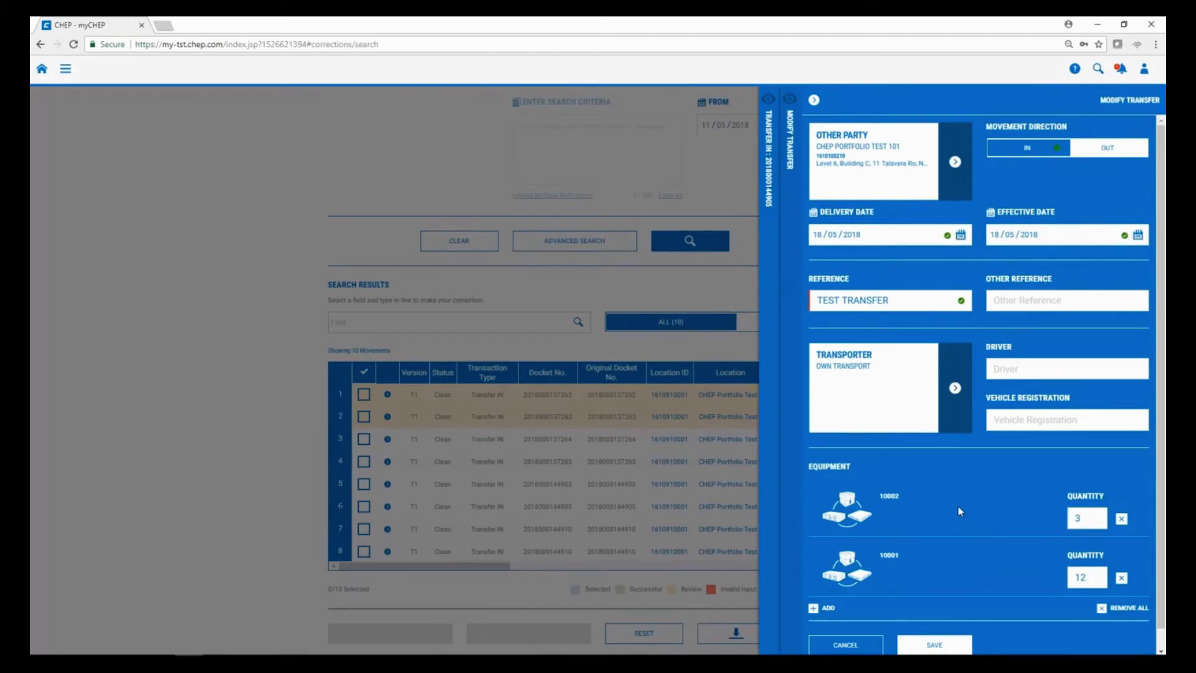
scroll(955, 507, down, 1)
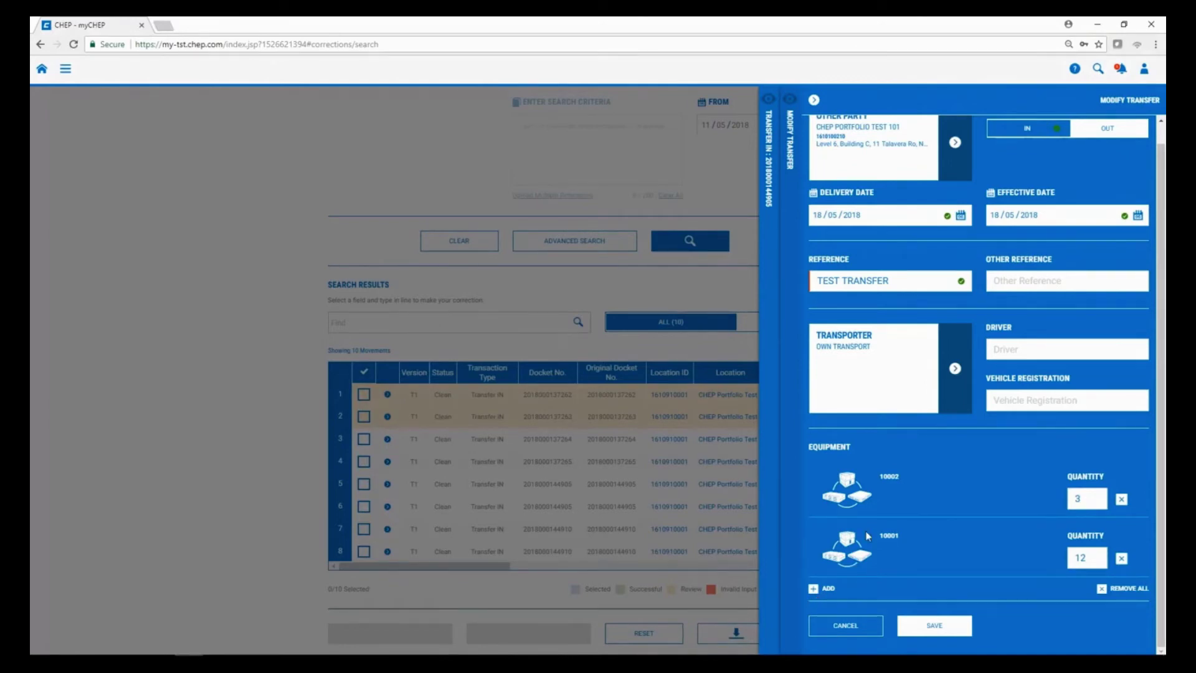
scroll(868, 536, up, 1)
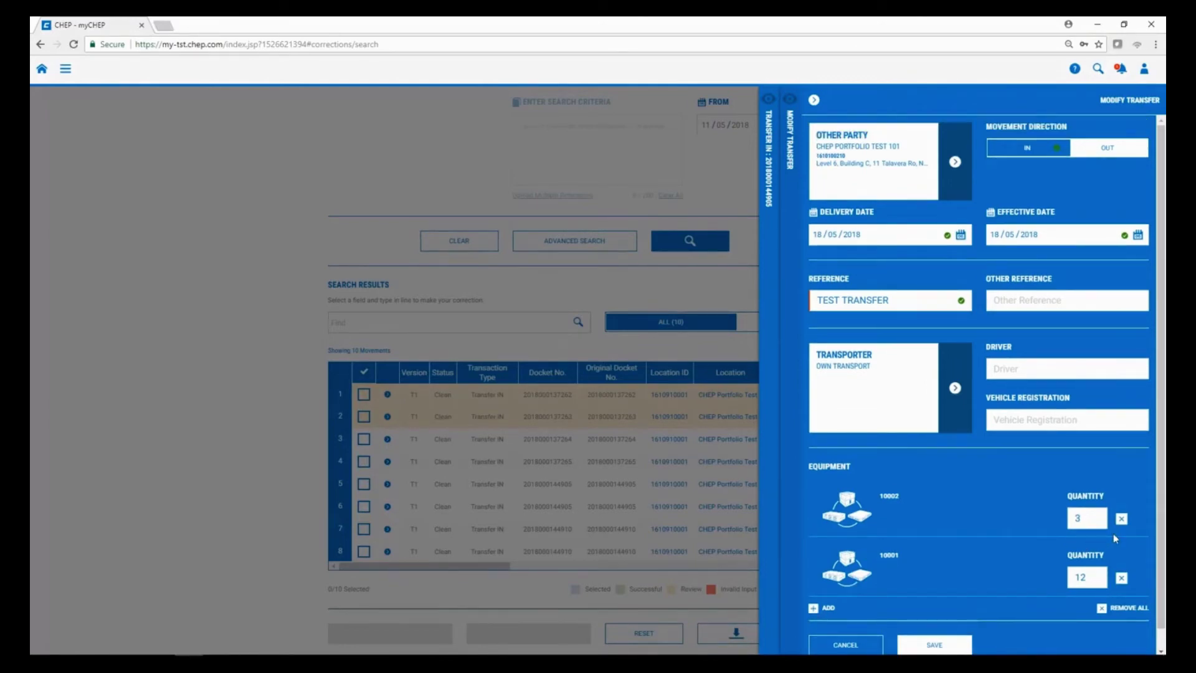
click(1122, 519)
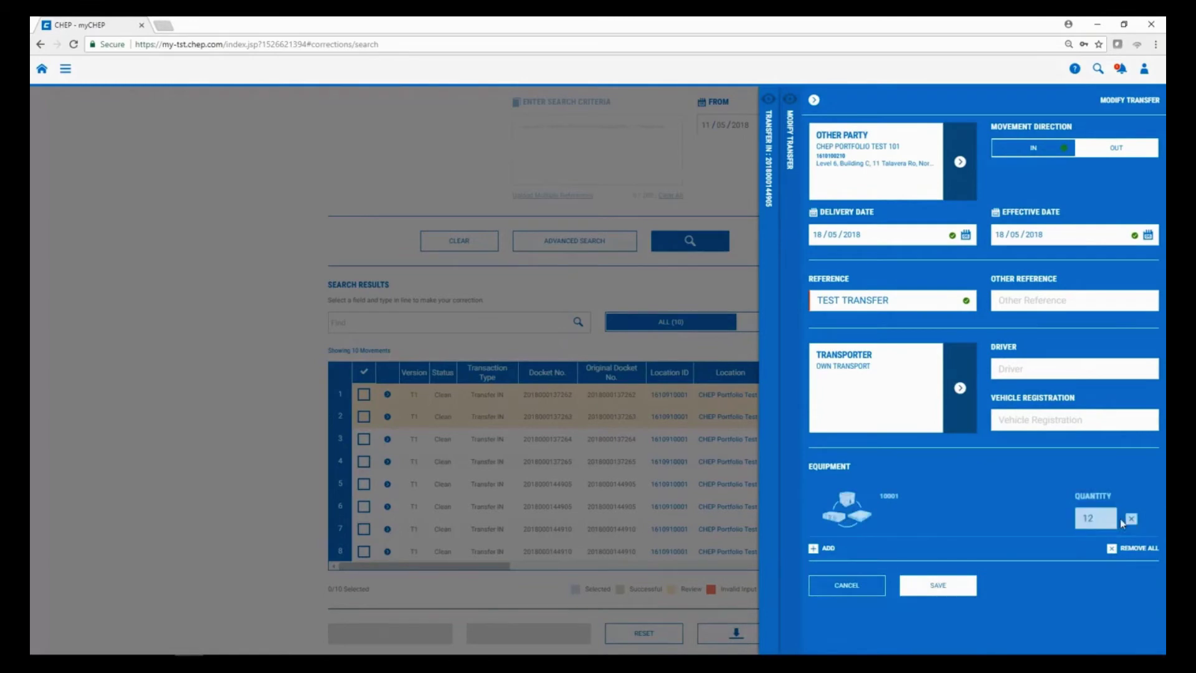
click(939, 586)
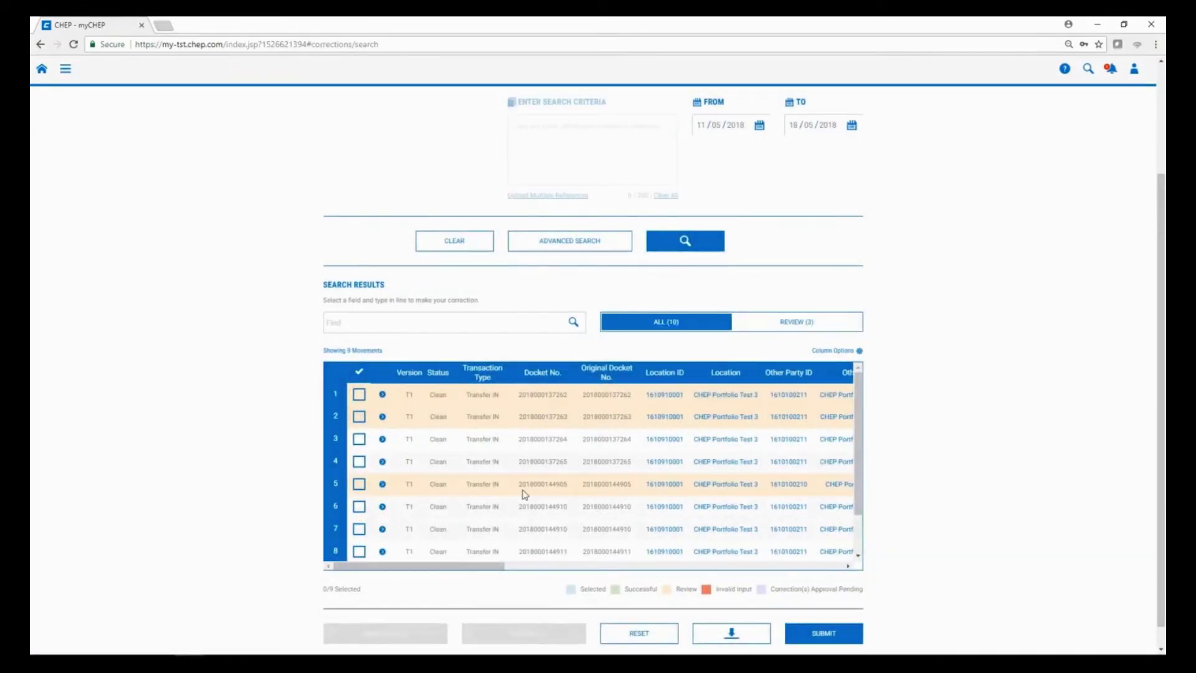
Select transactions 6 to 9 and apply a mass update setting their effective date to 19/05/2018.
scroll(466, 523, down, 1)
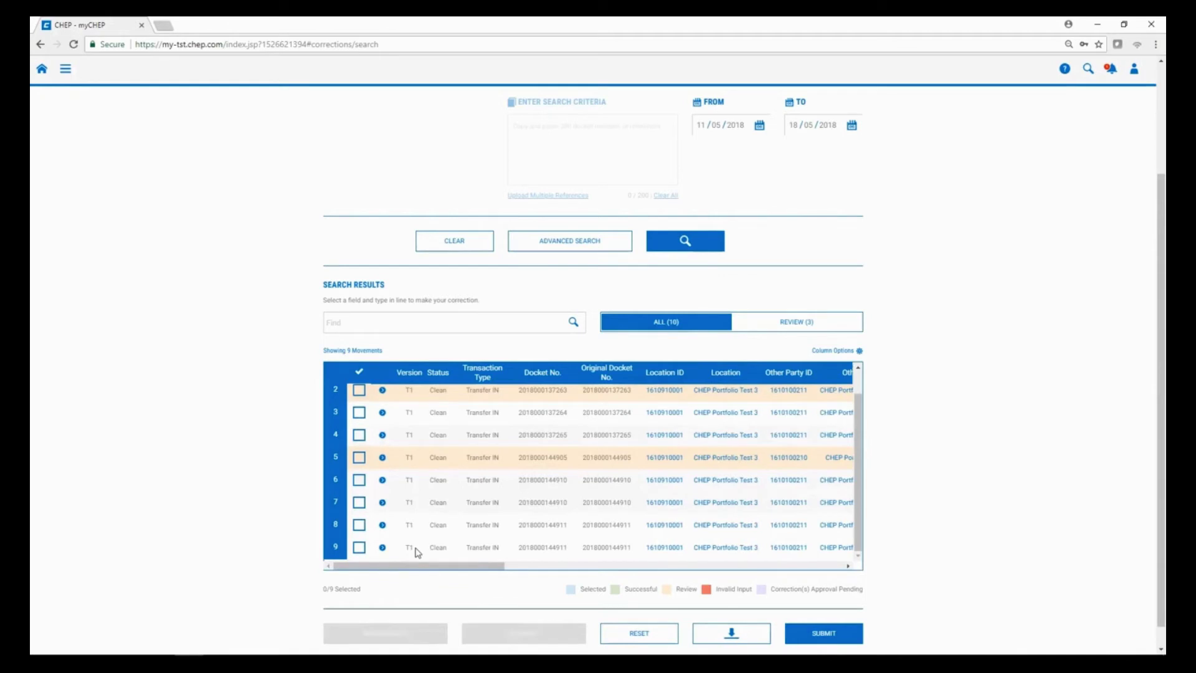
click(360, 481)
click(360, 526)
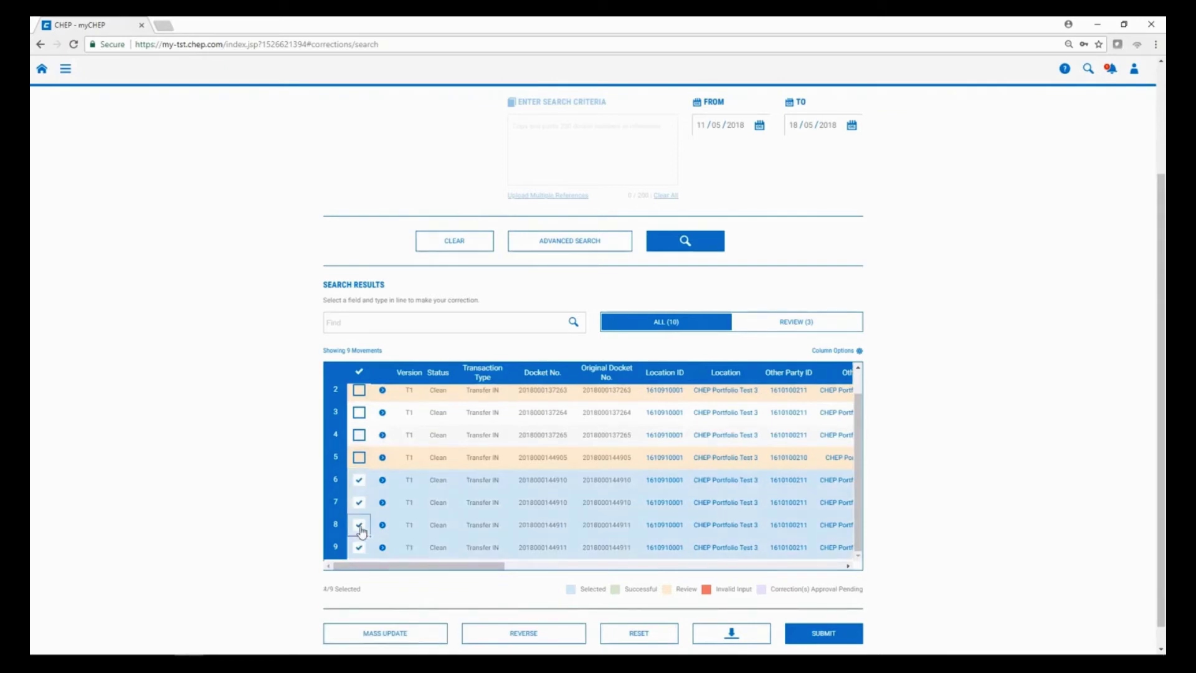
click(382, 639)
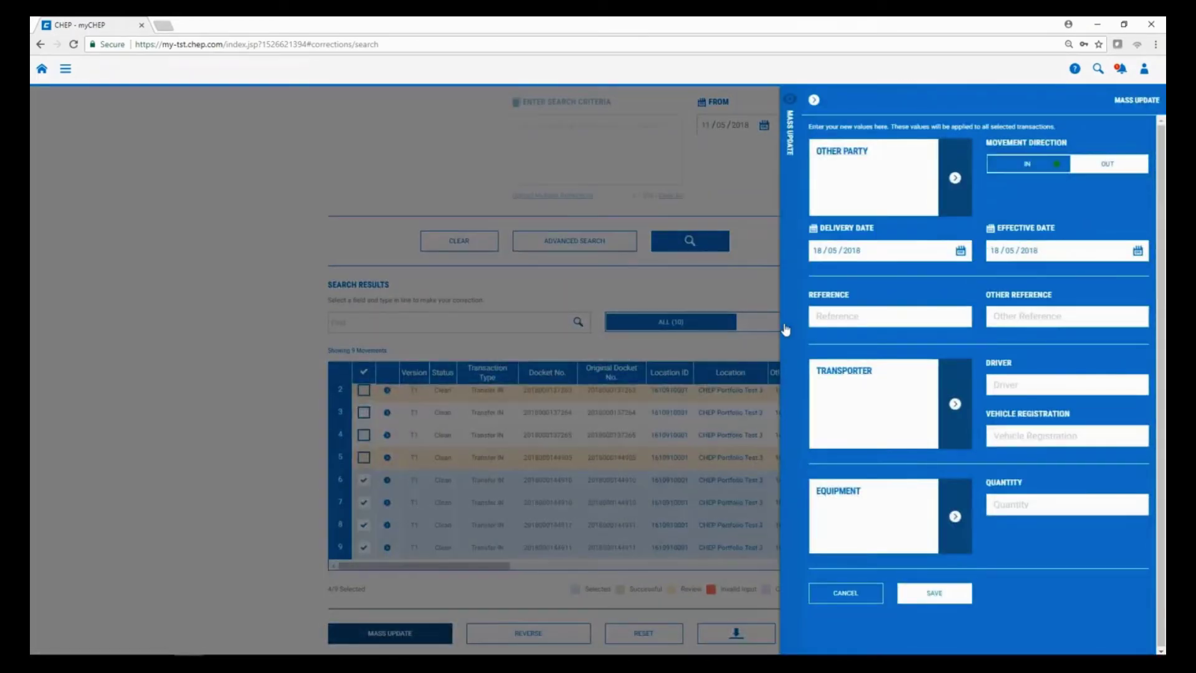
click(1107, 257)
click(1098, 238)
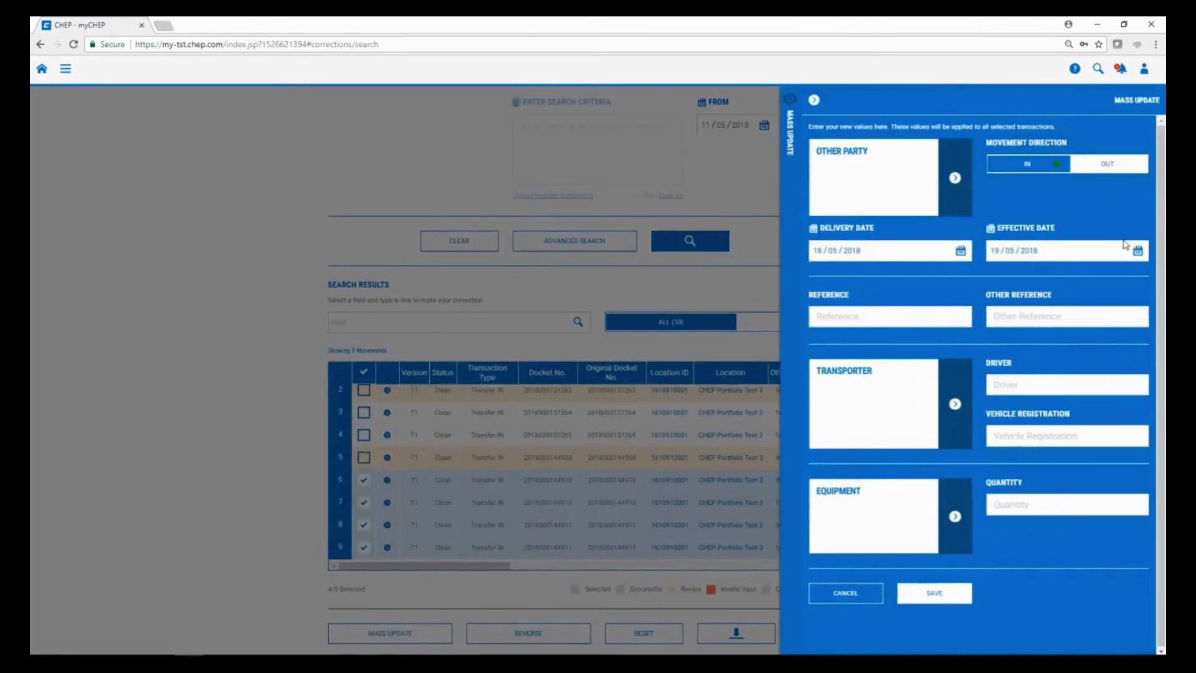
click(934, 593)
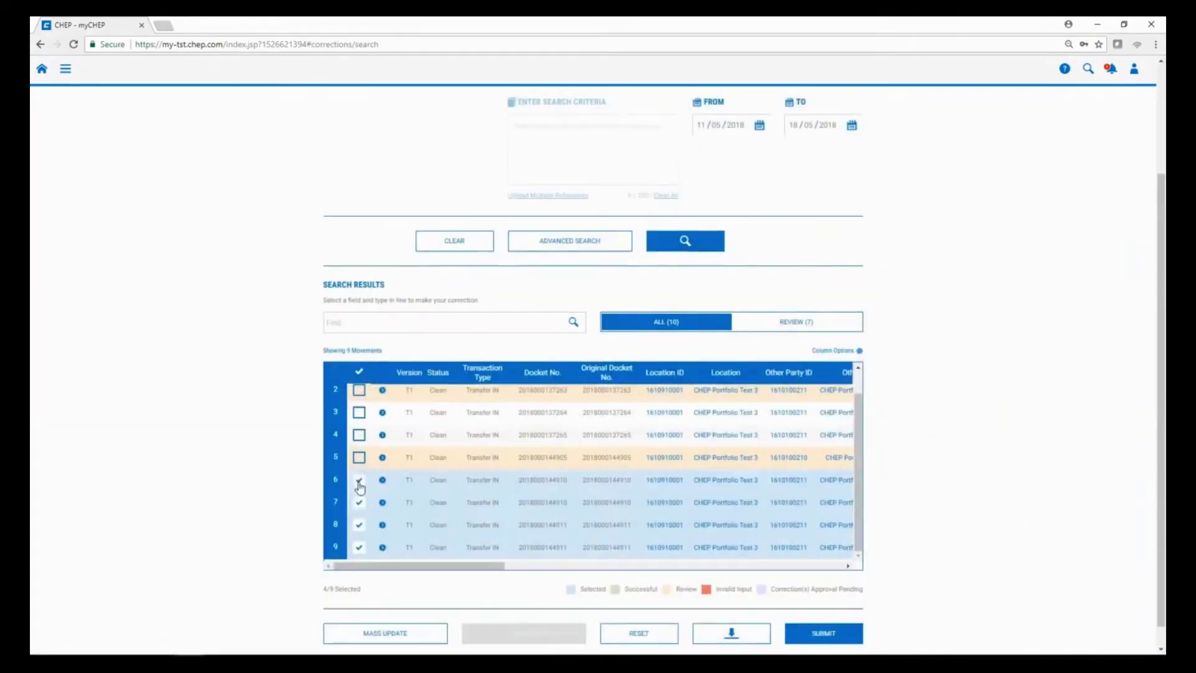
Deselect transactions 6 to 9 and check their effective dates in the results table.
click(364, 480)
click(361, 502)
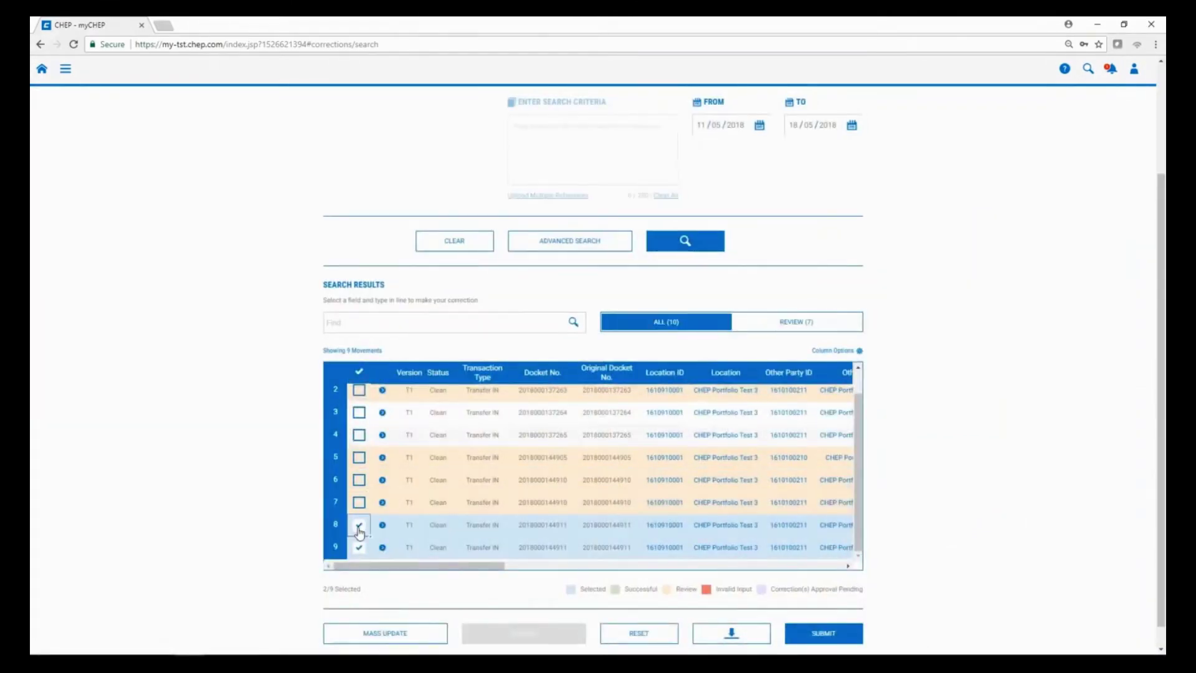
click(359, 528)
drag(406, 566, 426, 567)
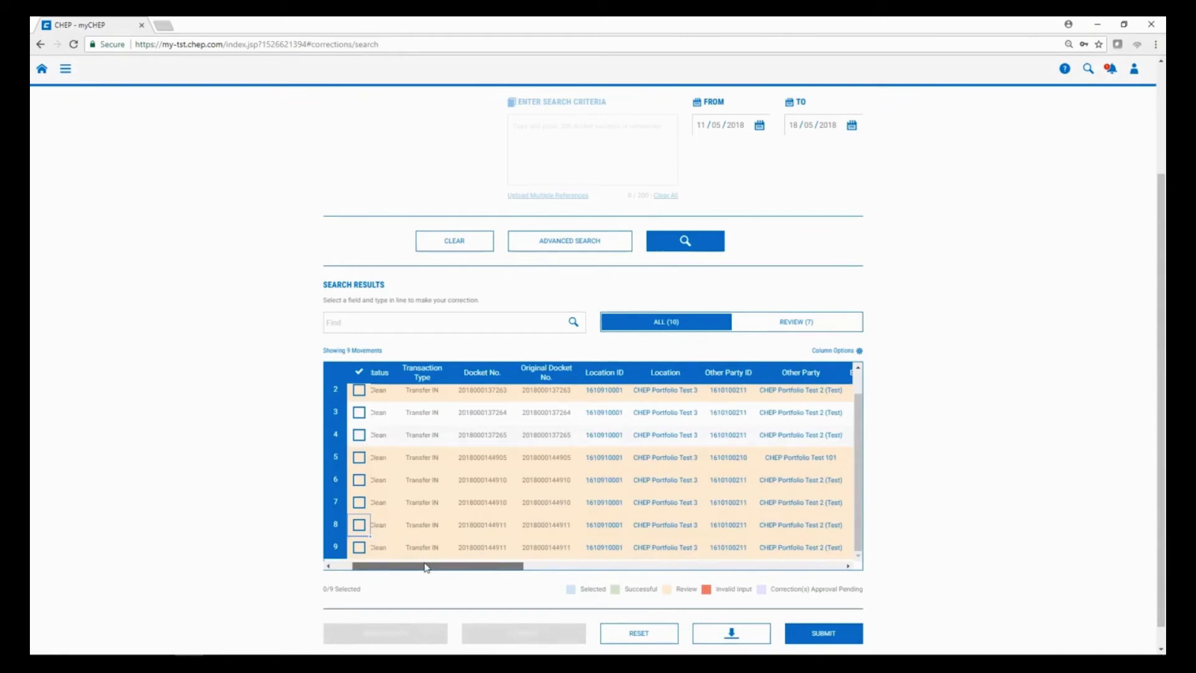
drag(426, 566, 599, 567)
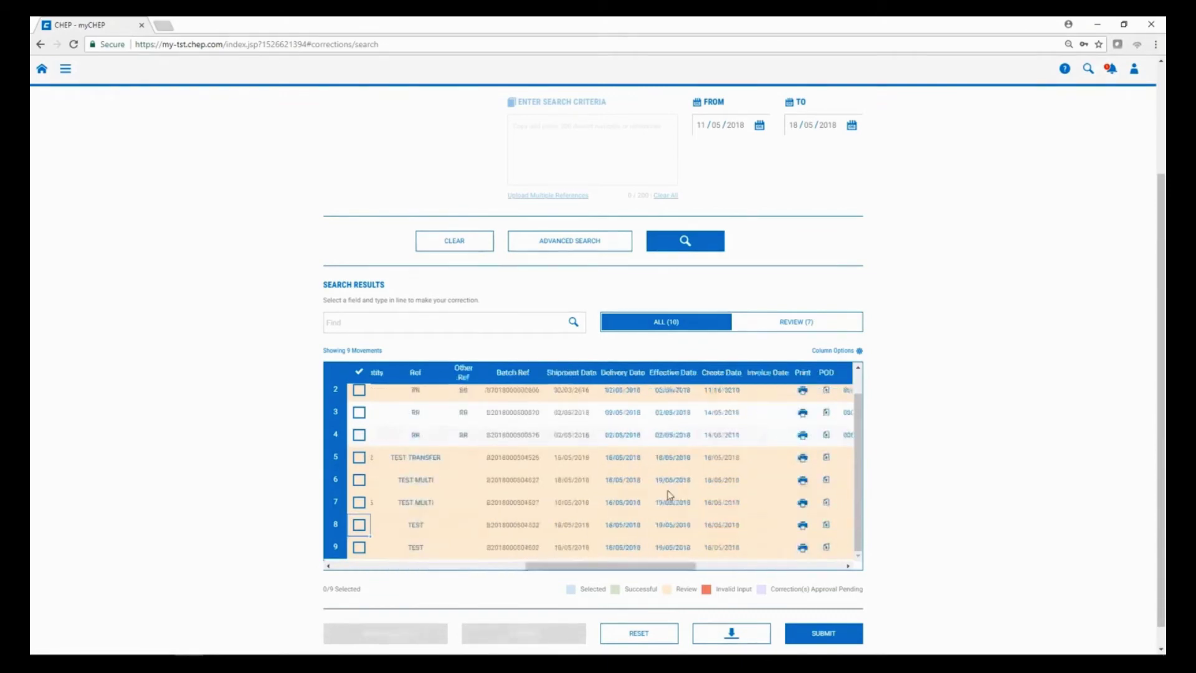
Return to the homepage and open the Issues & Returns section.
scroll(578, 494, up, 1)
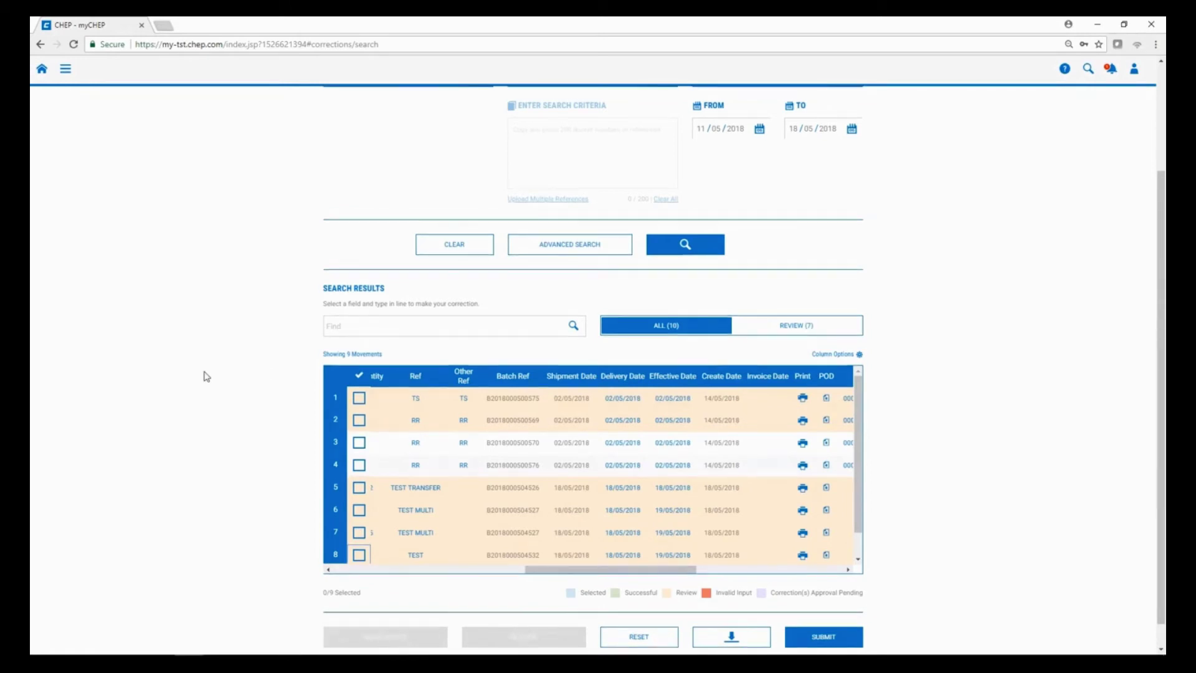
scroll(207, 376, up, 2)
click(43, 69)
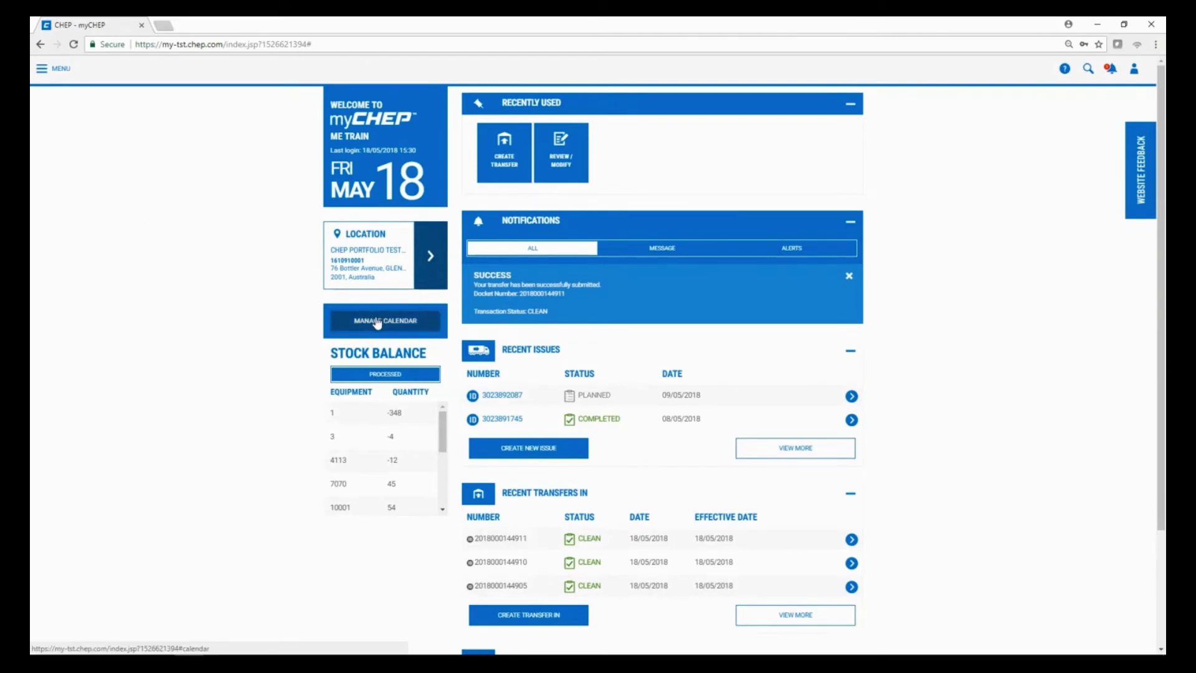
click(59, 71)
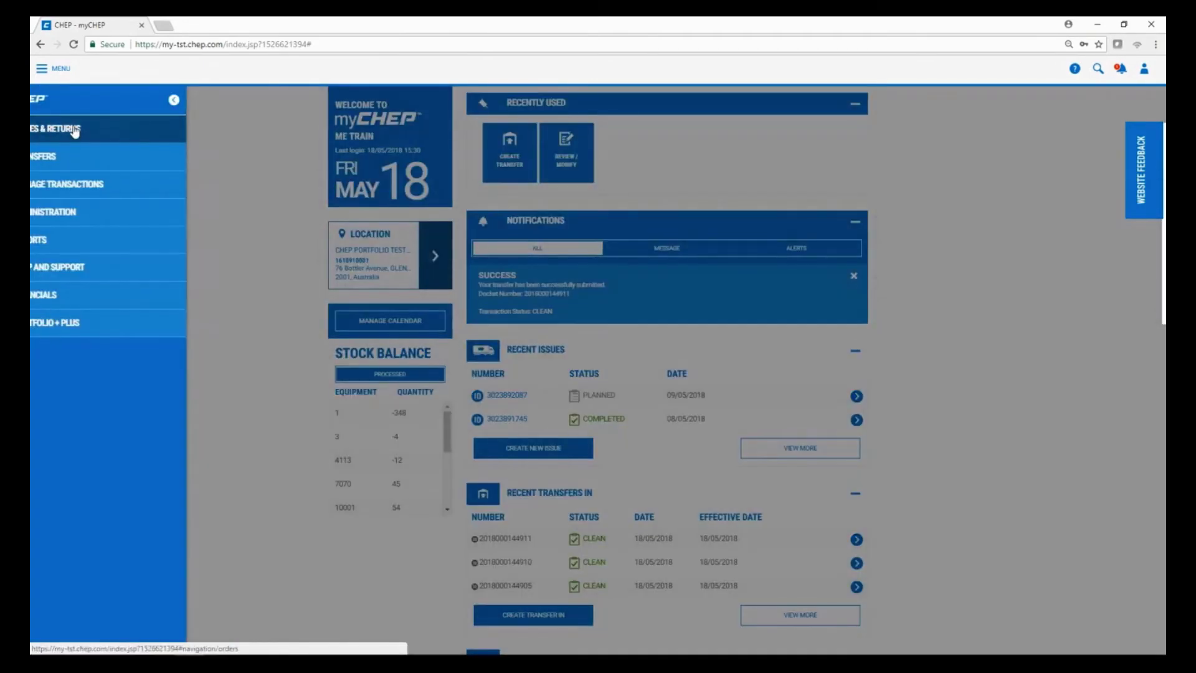
click(73, 129)
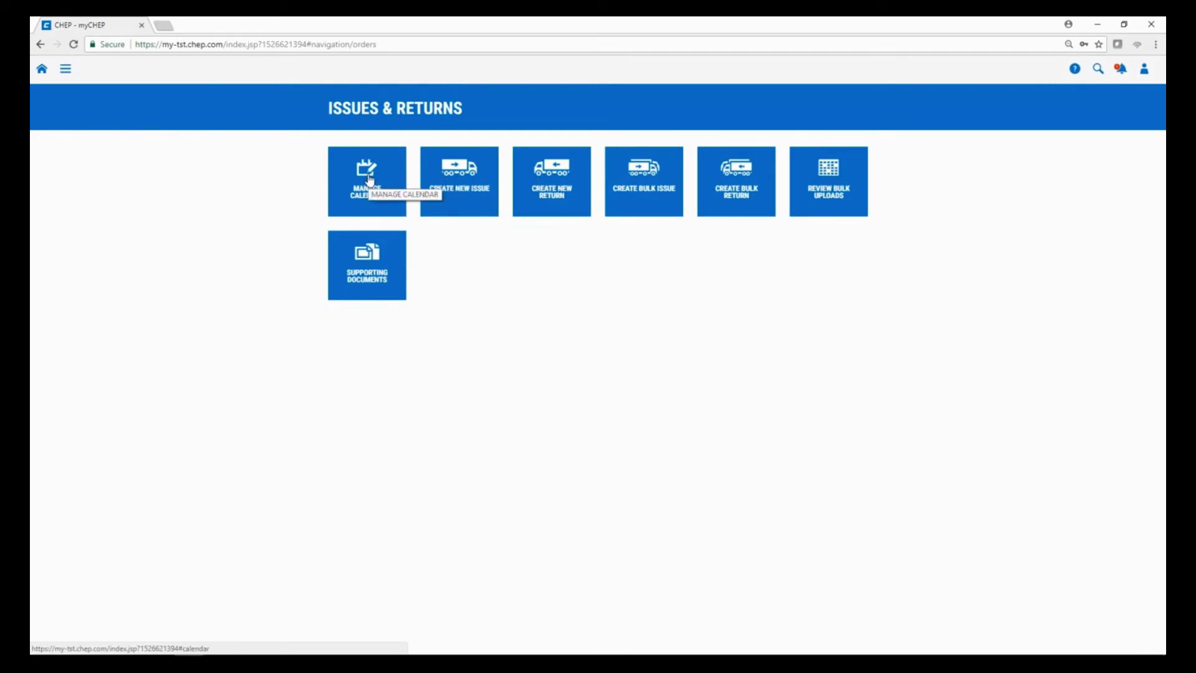
Return to the homepage and open the Manage Calendar view of issues and returns.
click(41, 69)
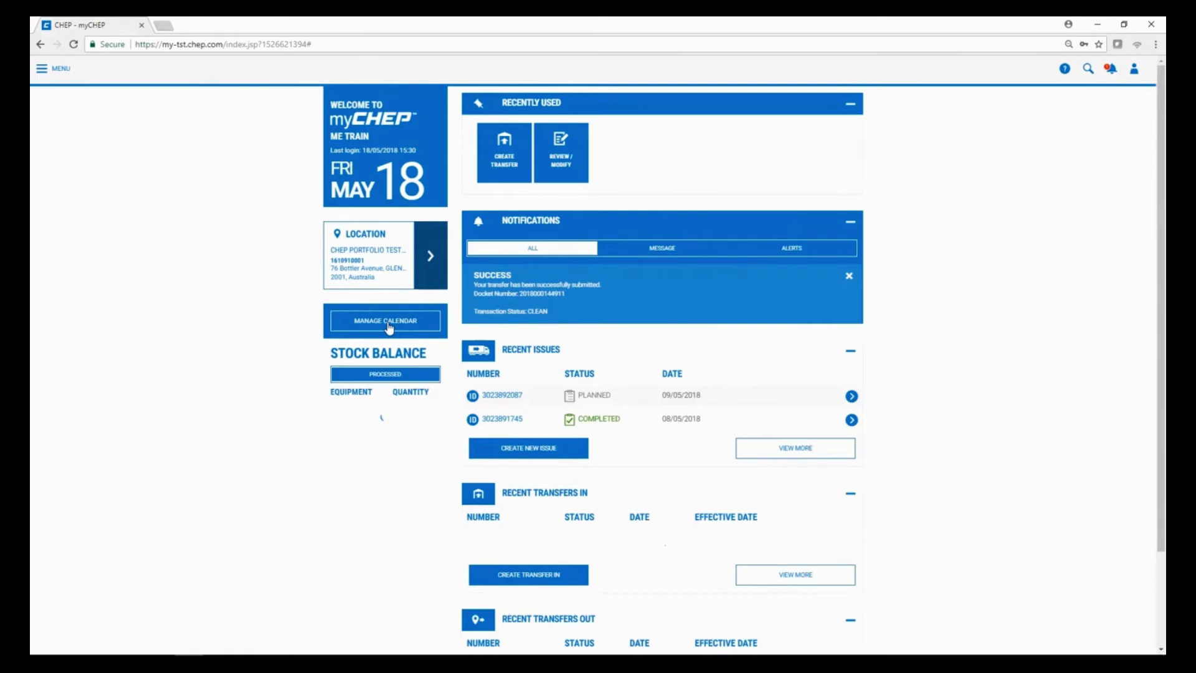
click(387, 322)
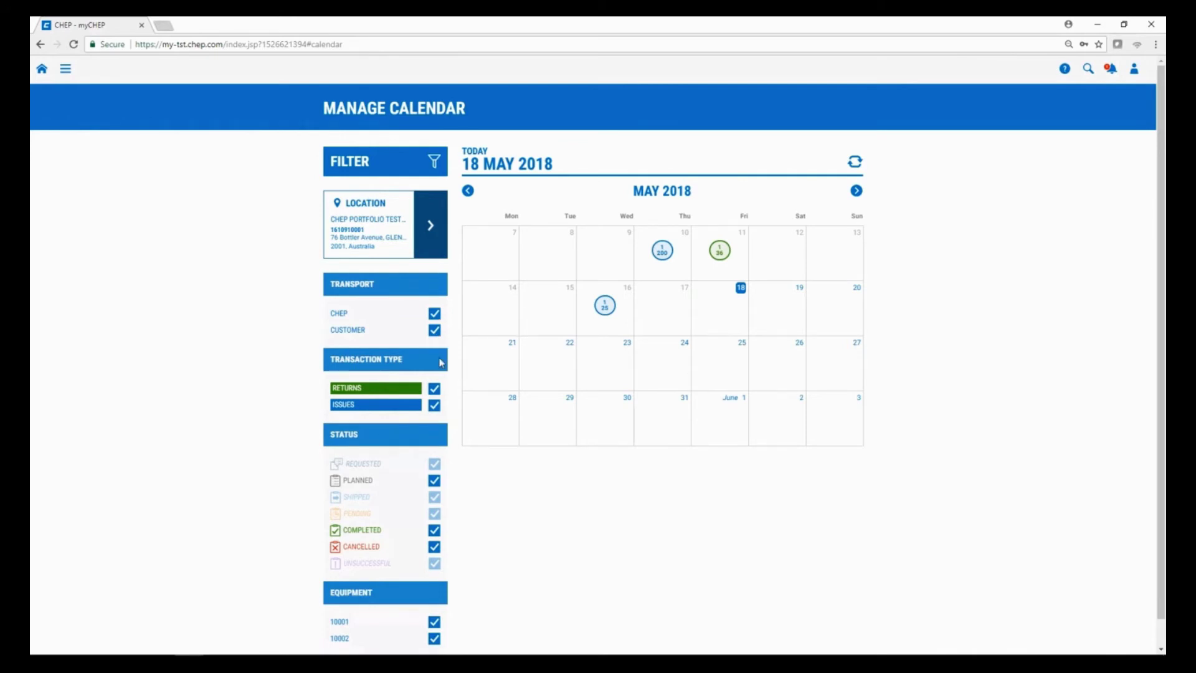
Try the calendar filters by toggling the Returns transaction type and equipment 10001 off and on again.
click(434, 390)
click(435, 391)
scroll(461, 441, down, 1)
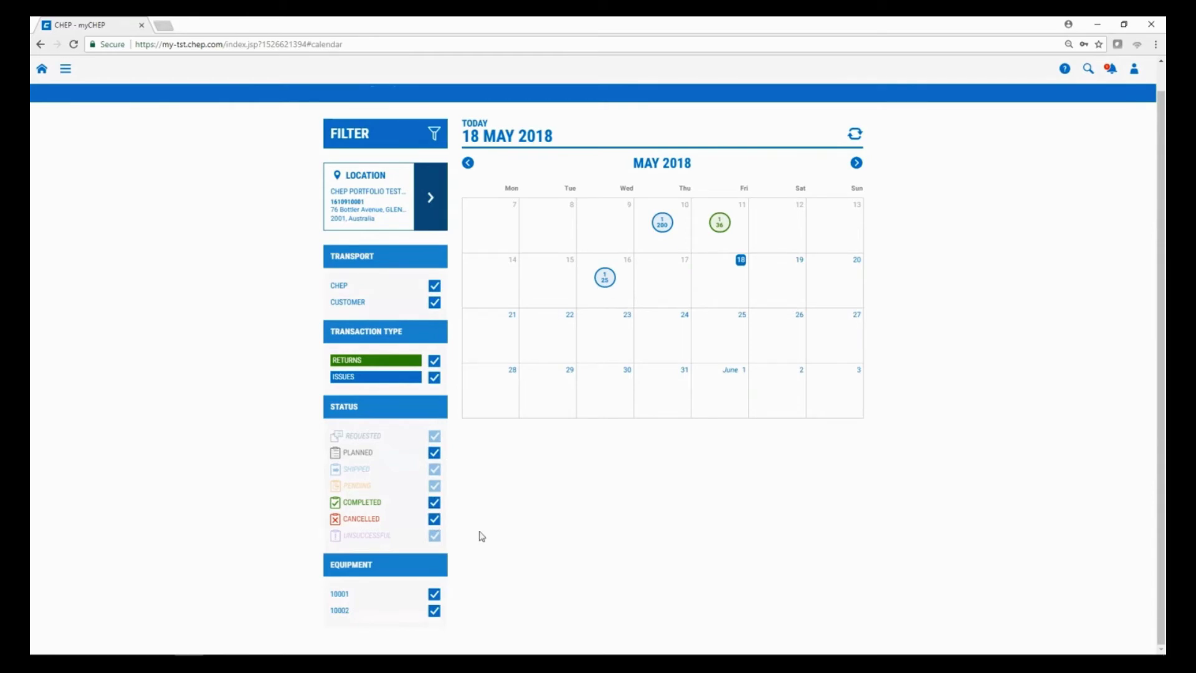
click(435, 599)
click(435, 595)
Copy the completed 10 May 2018 issue to 22, 23 and 24 May 2018, validate the dates and submit the three deliveries.
click(677, 238)
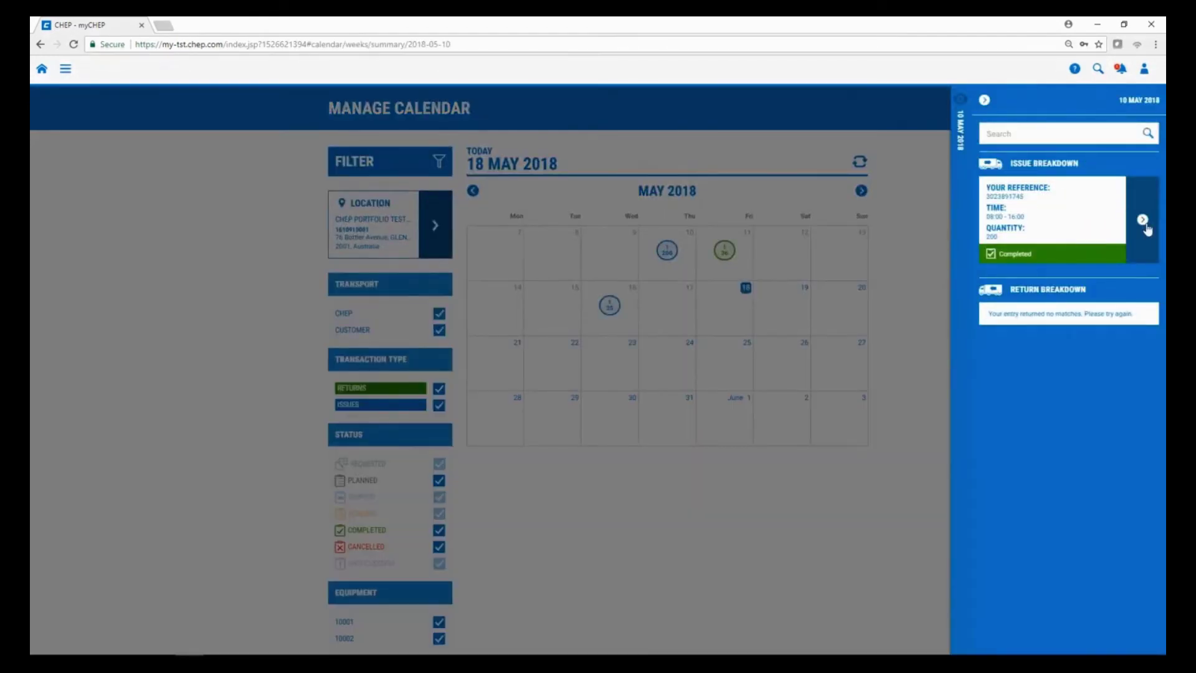
click(1143, 222)
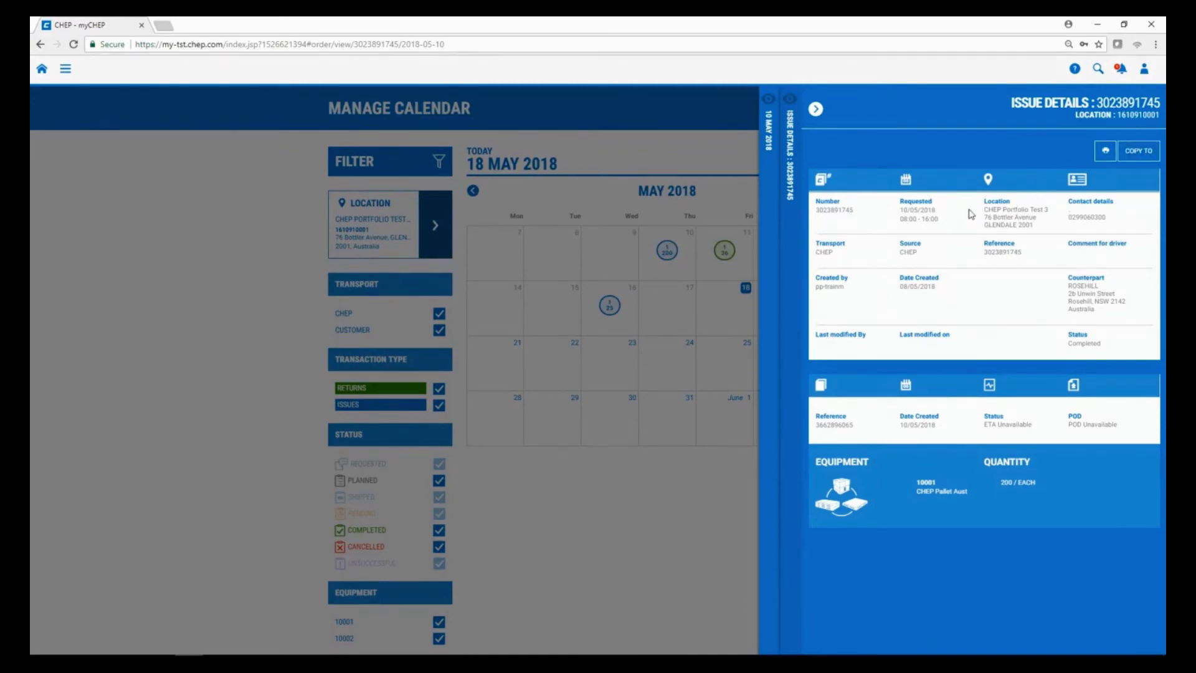
click(1139, 156)
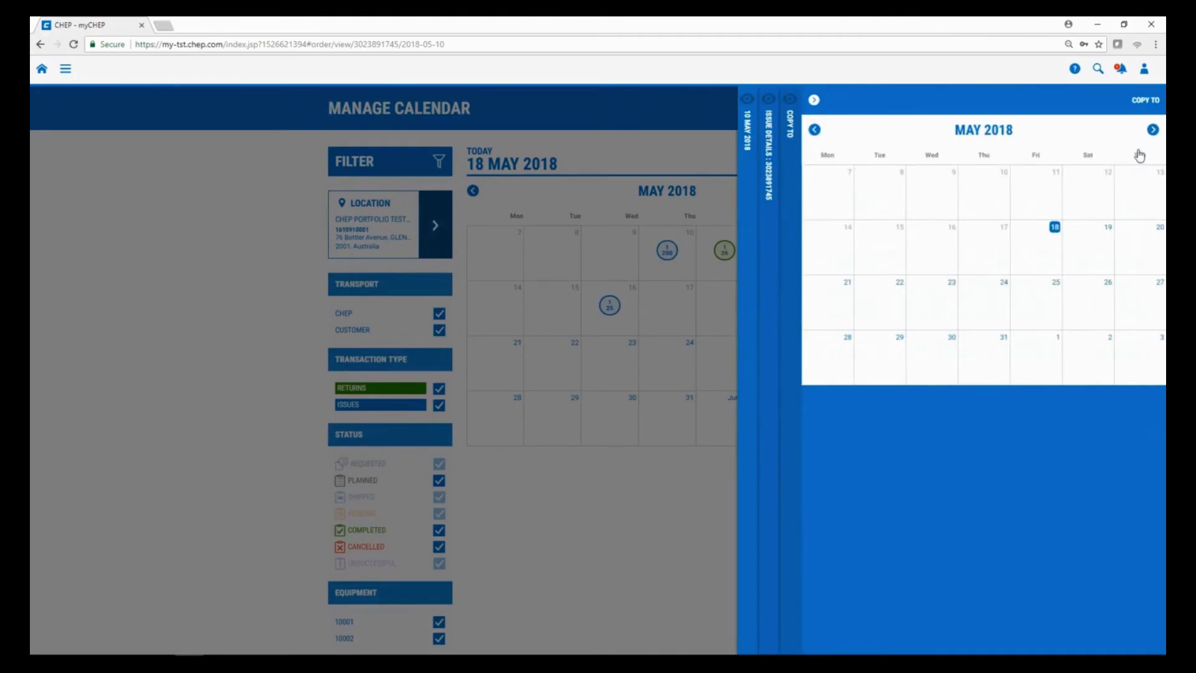
click(893, 310)
click(934, 311)
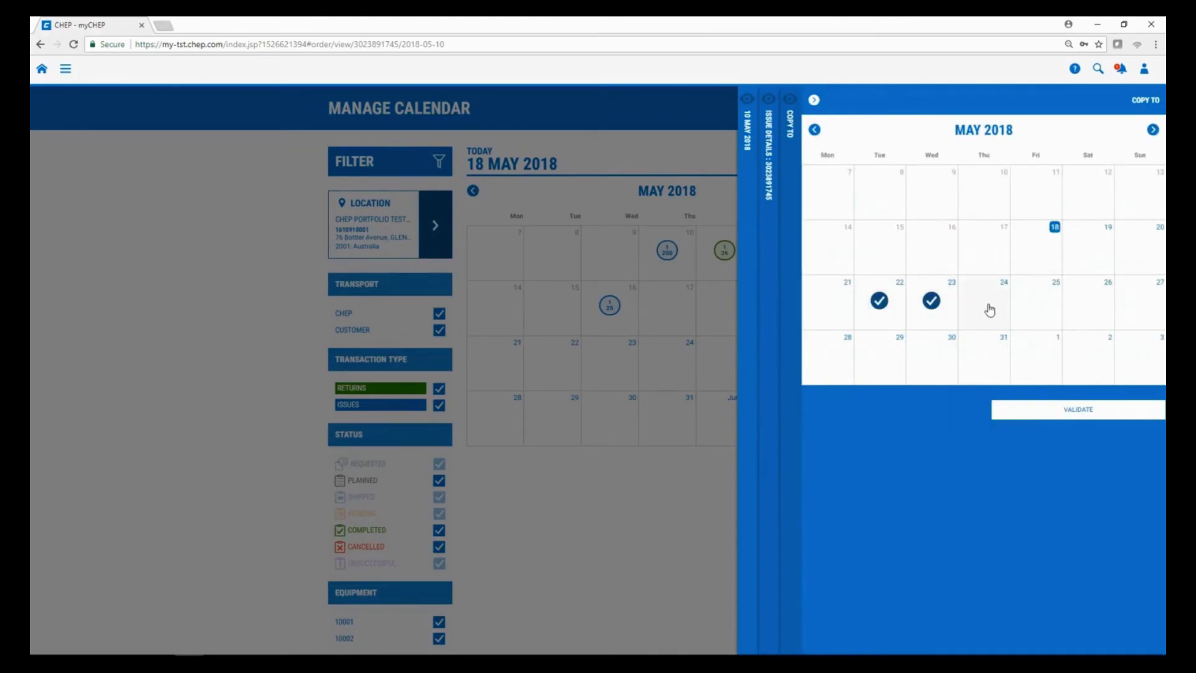
click(988, 310)
click(1074, 415)
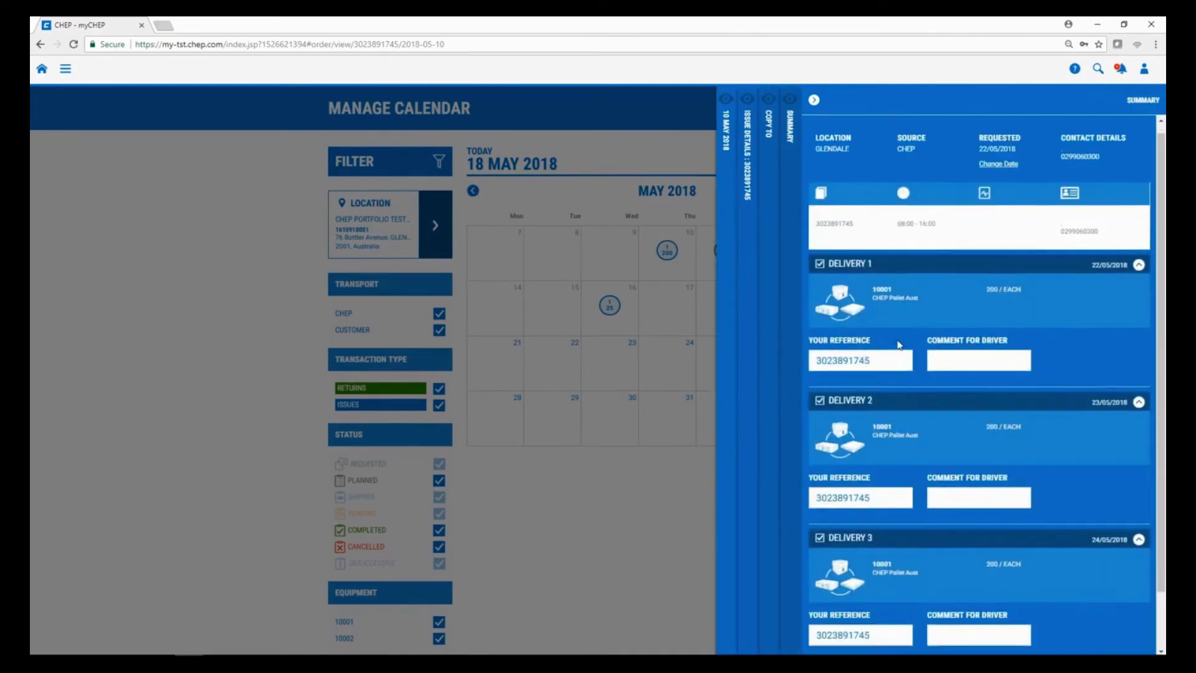
scroll(898, 344, down, 2)
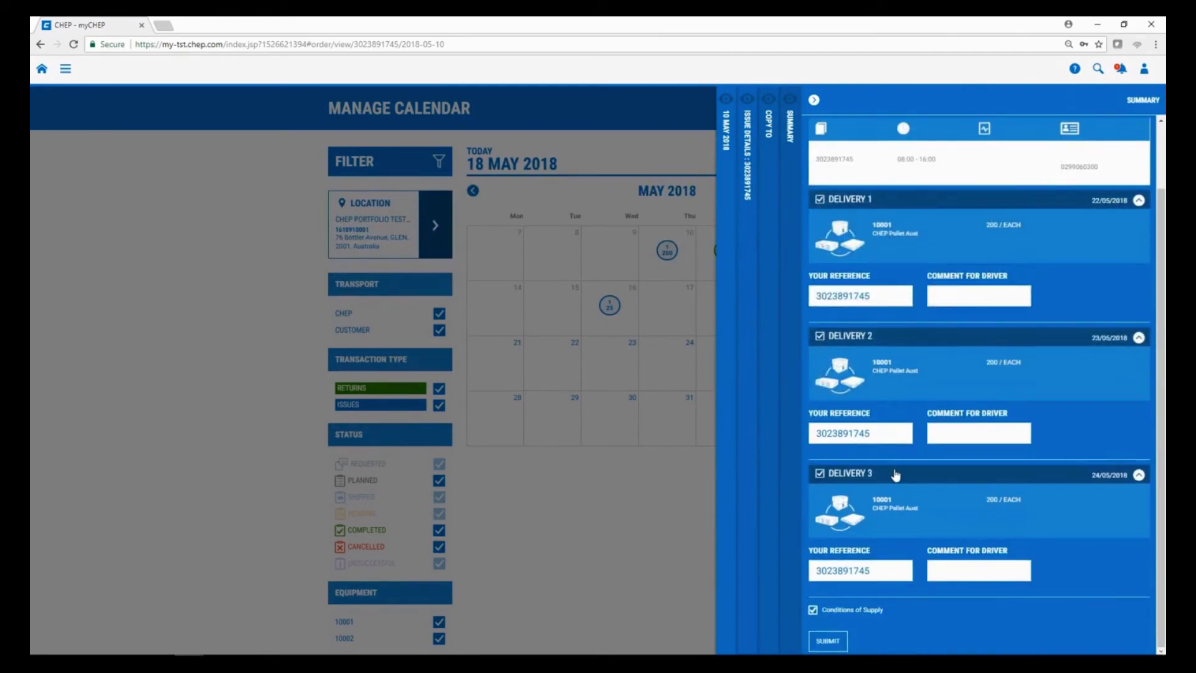
click(828, 643)
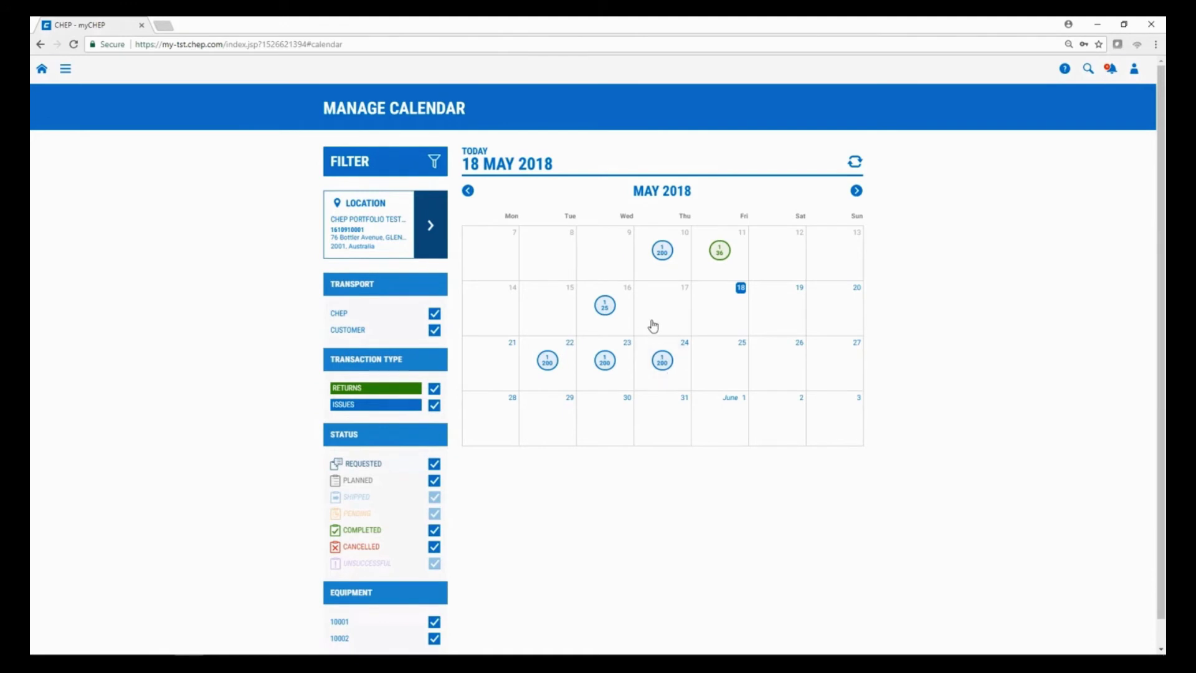
Start a new issue for 25 May 2018 from the calendar.
click(717, 364)
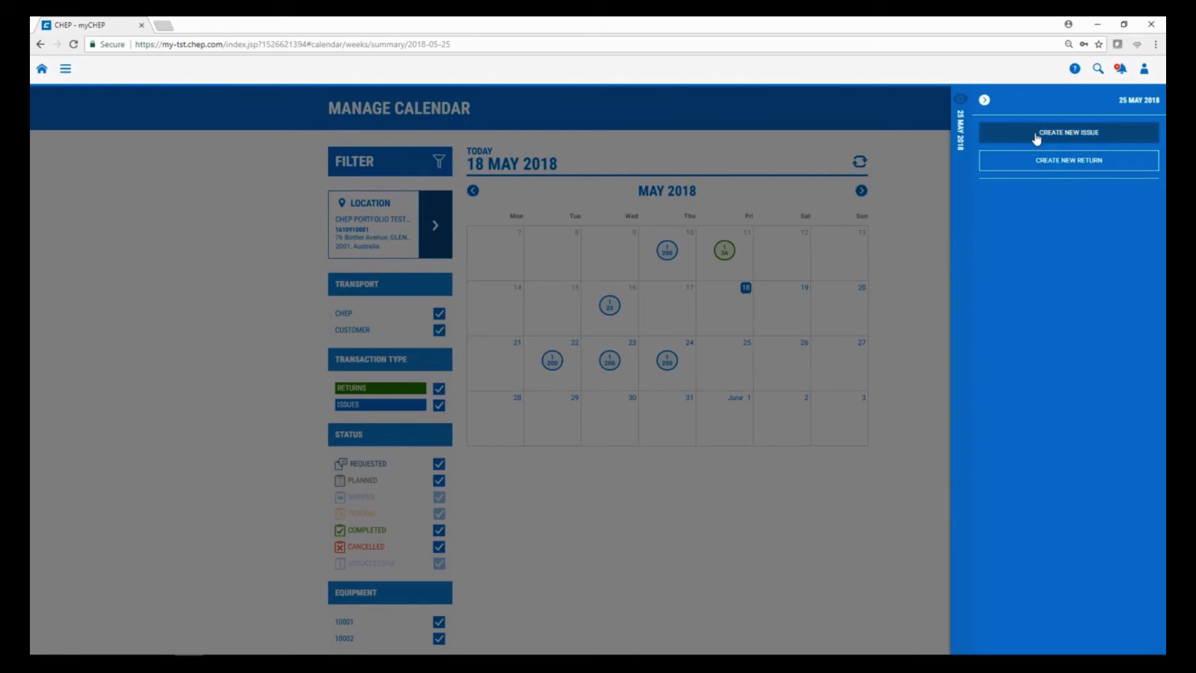
click(1021, 136)
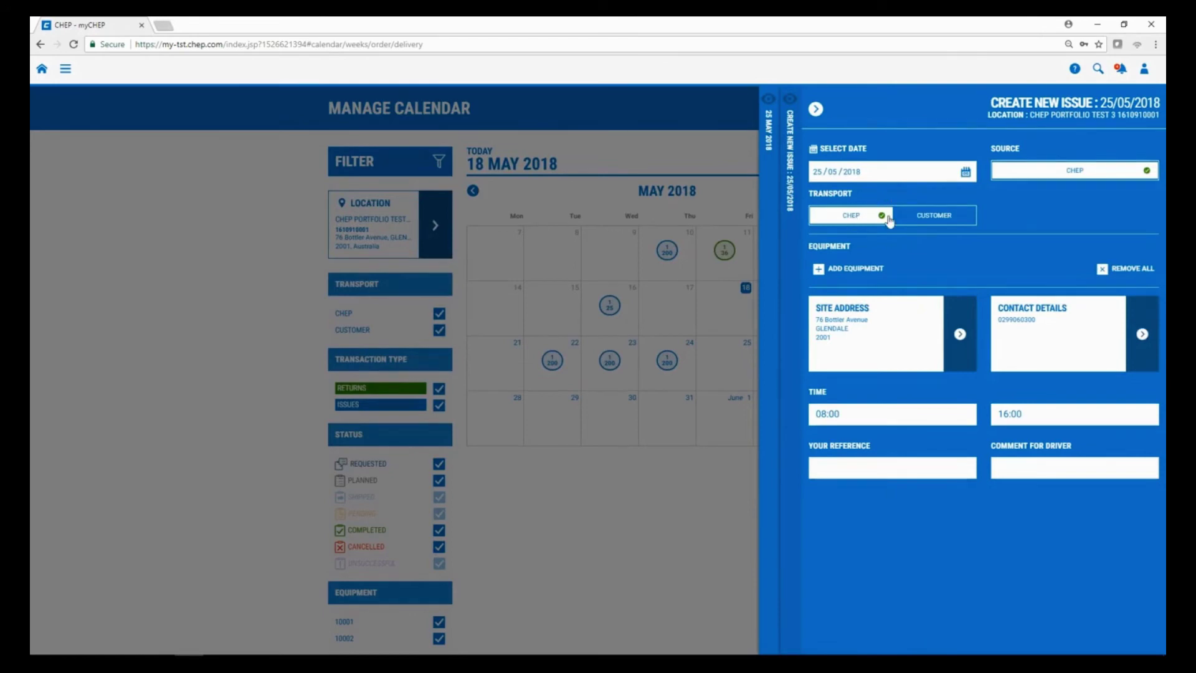
Try Customer transport for the new issue, view the CHEP plant address choices and restore CHEP transport.
click(930, 218)
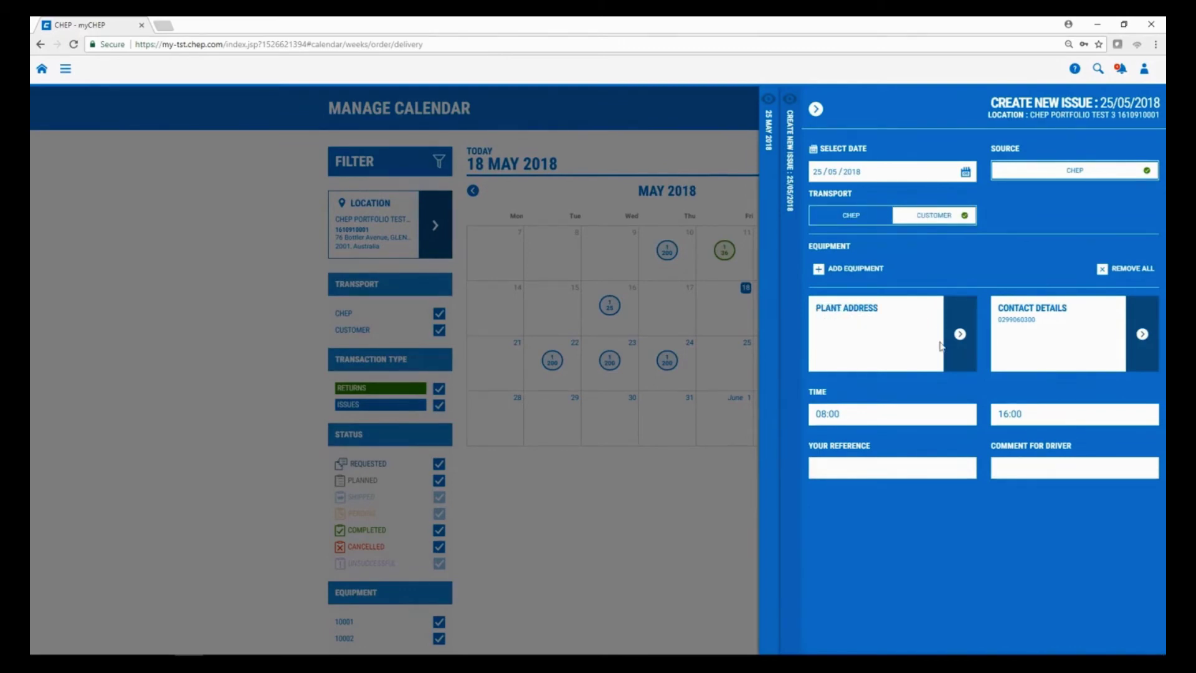
click(961, 336)
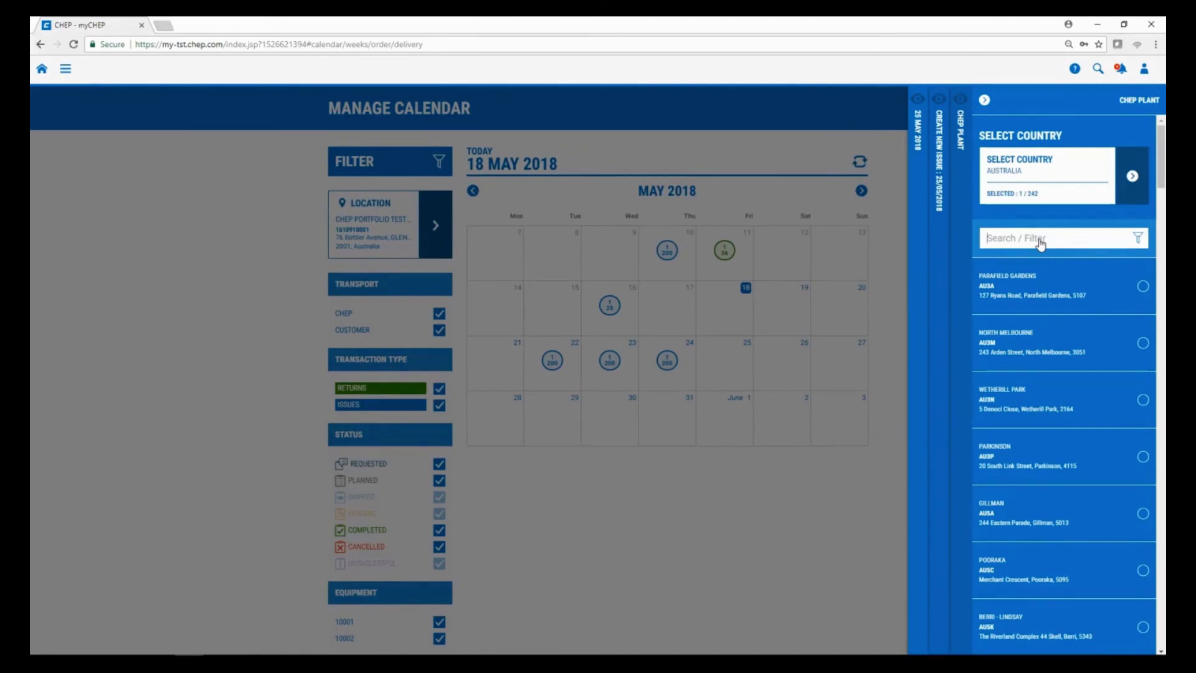
click(943, 174)
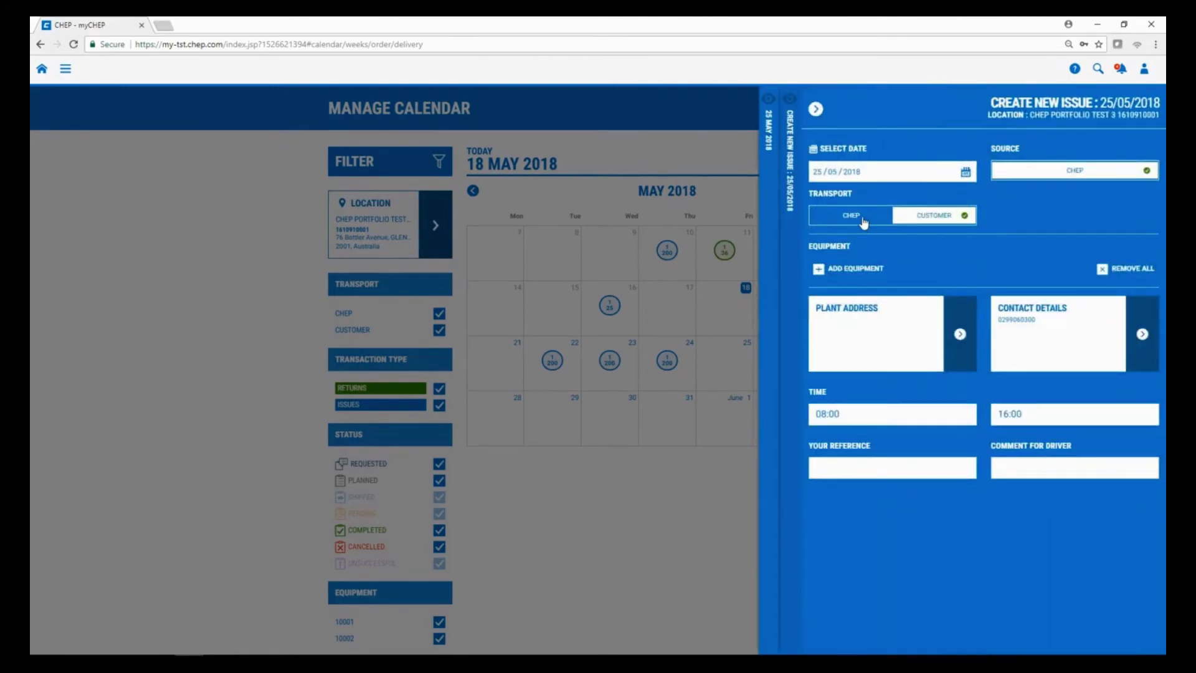
click(863, 222)
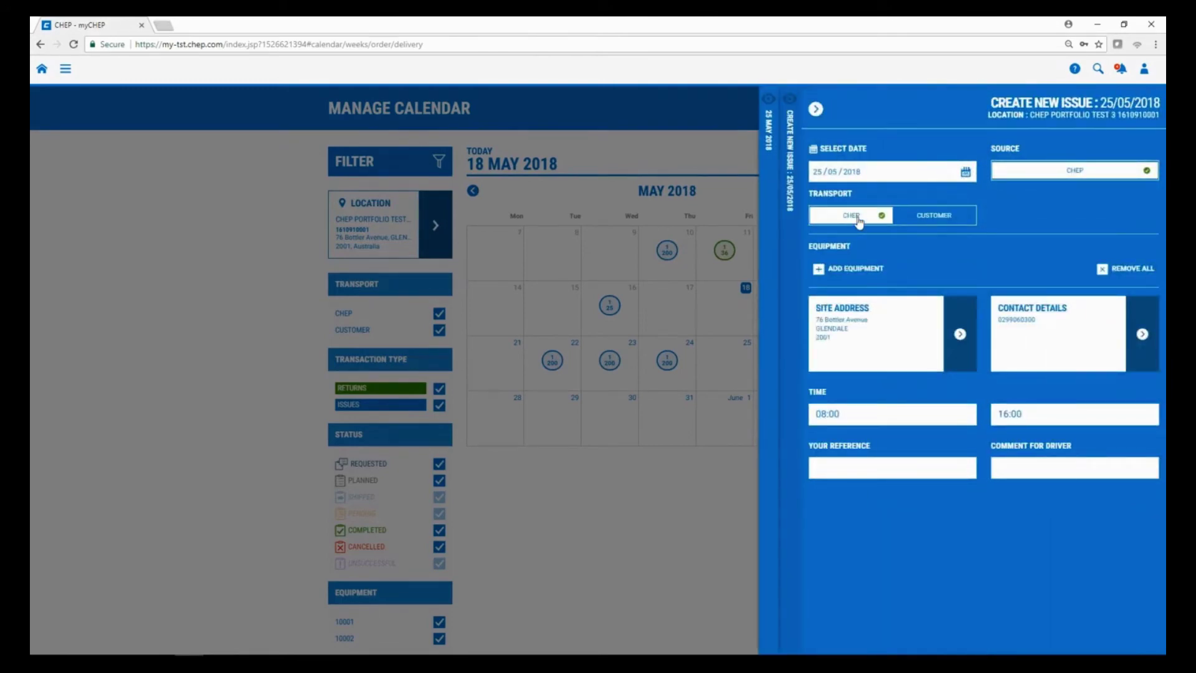
Add equipment 10001 to the new issue with a quantity of 100.
click(839, 276)
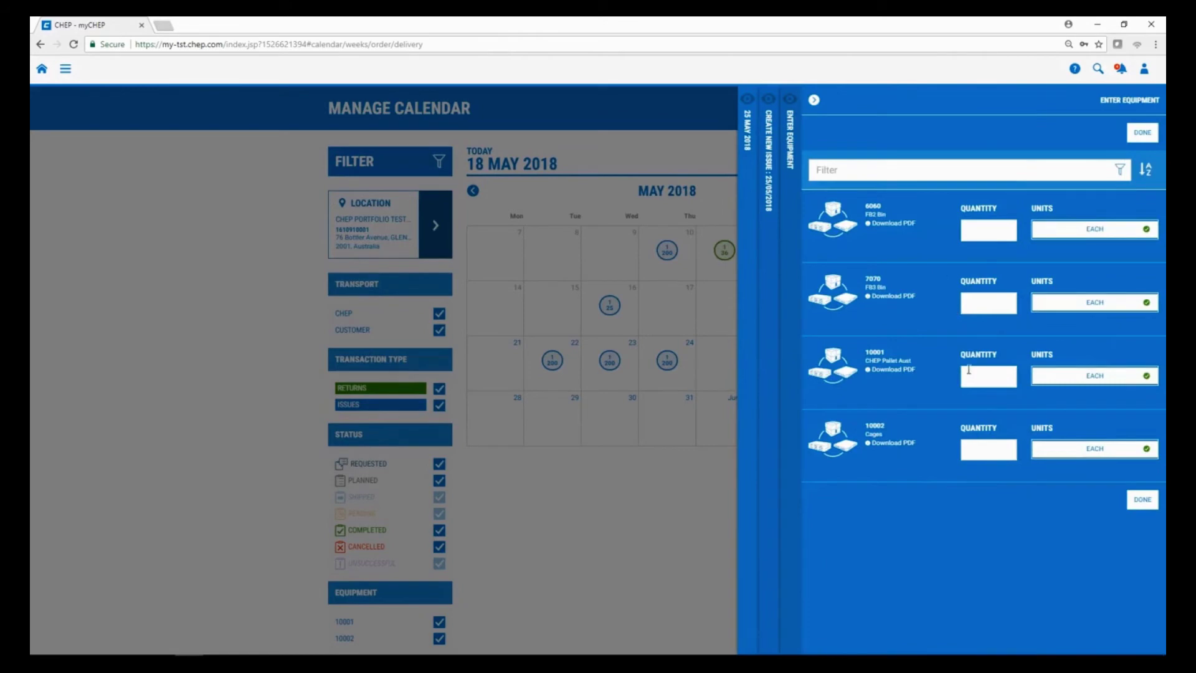
click(971, 375)
text(100)
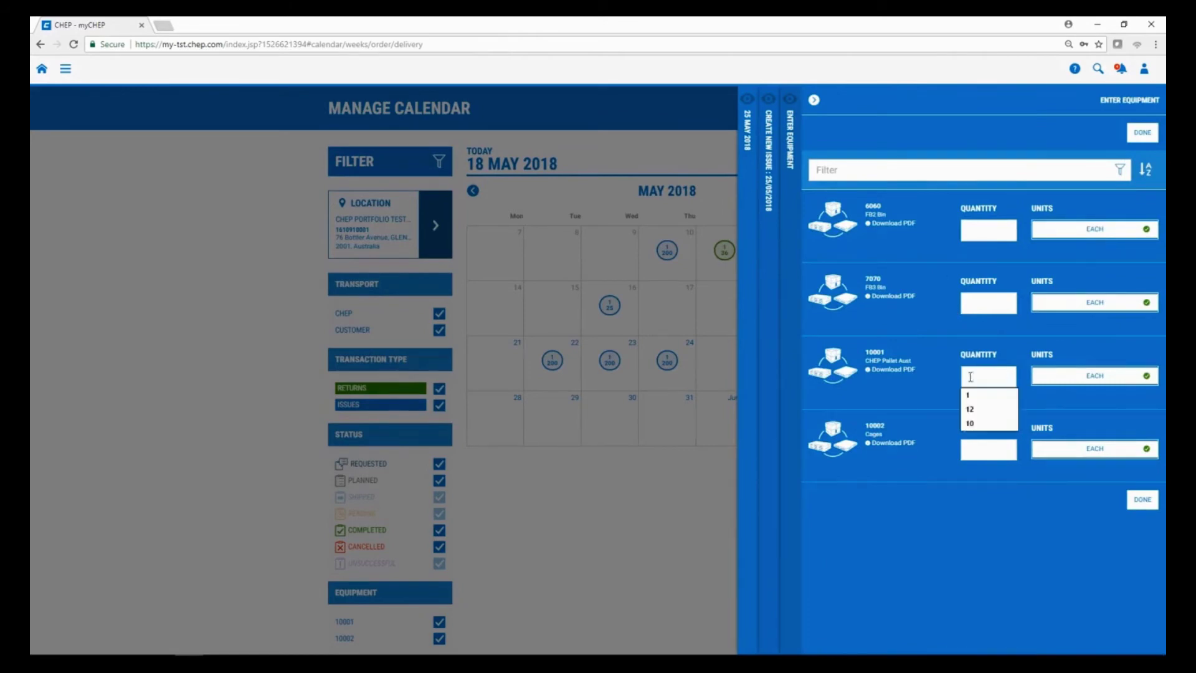
click(1135, 137)
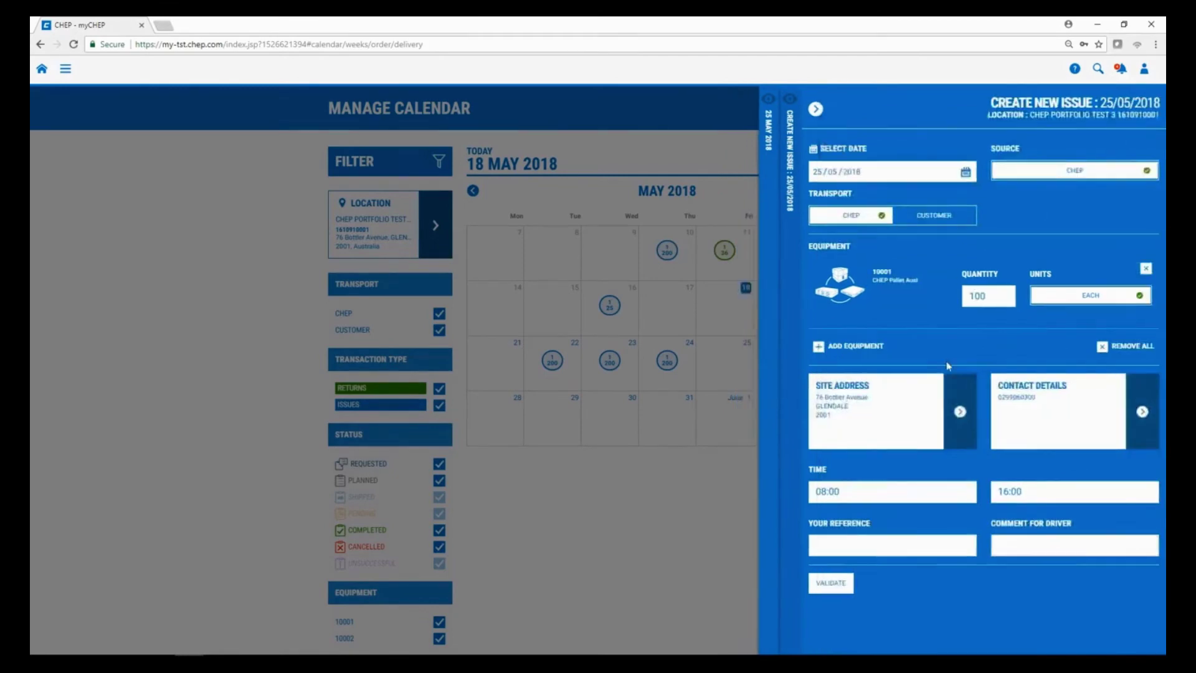
Examine the new issue's site address list, the form for adding an address and the contact list, keeping the existing site address.
click(960, 412)
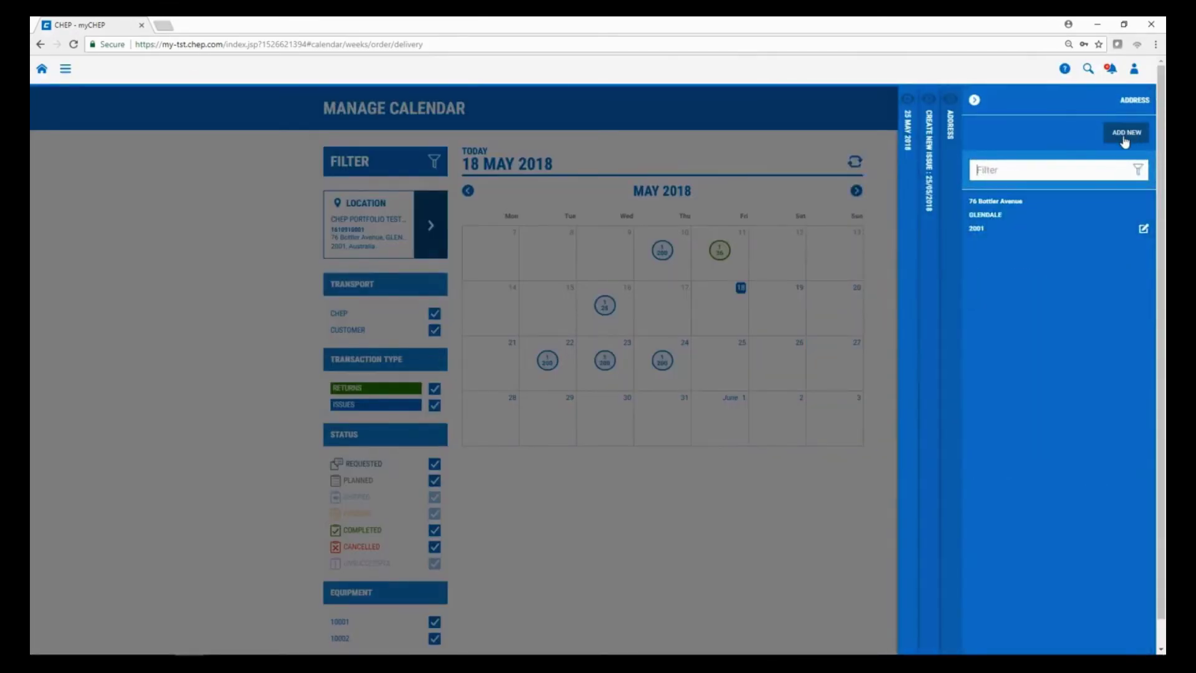
click(1128, 138)
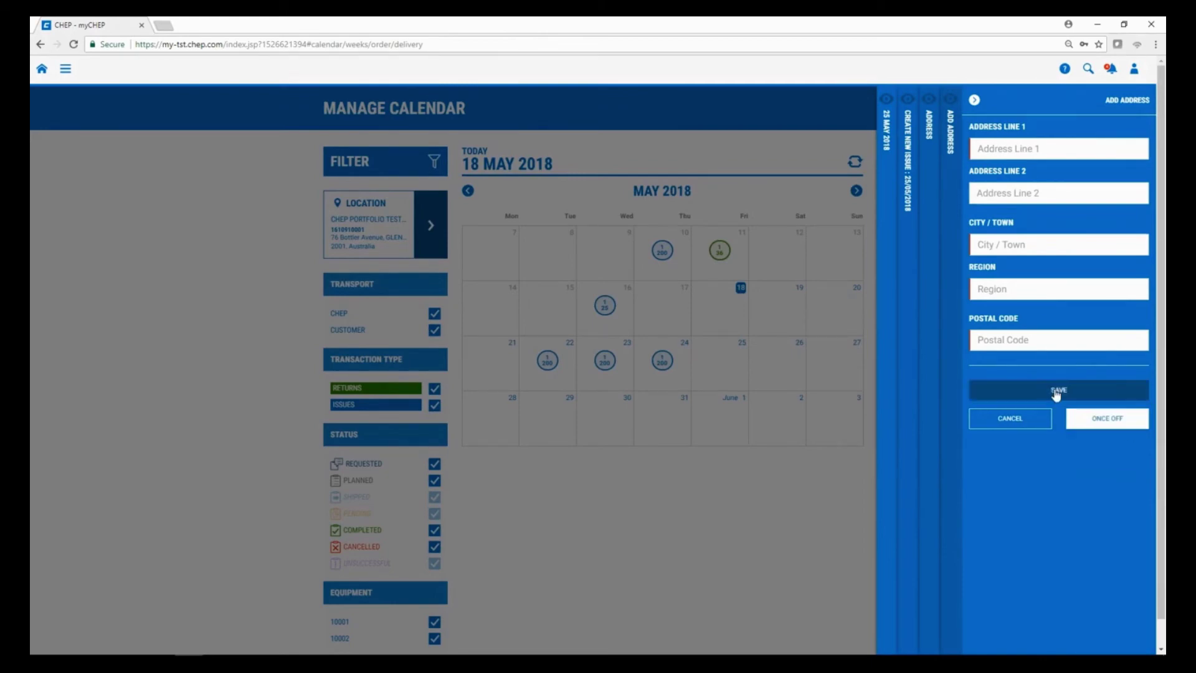
click(1014, 425)
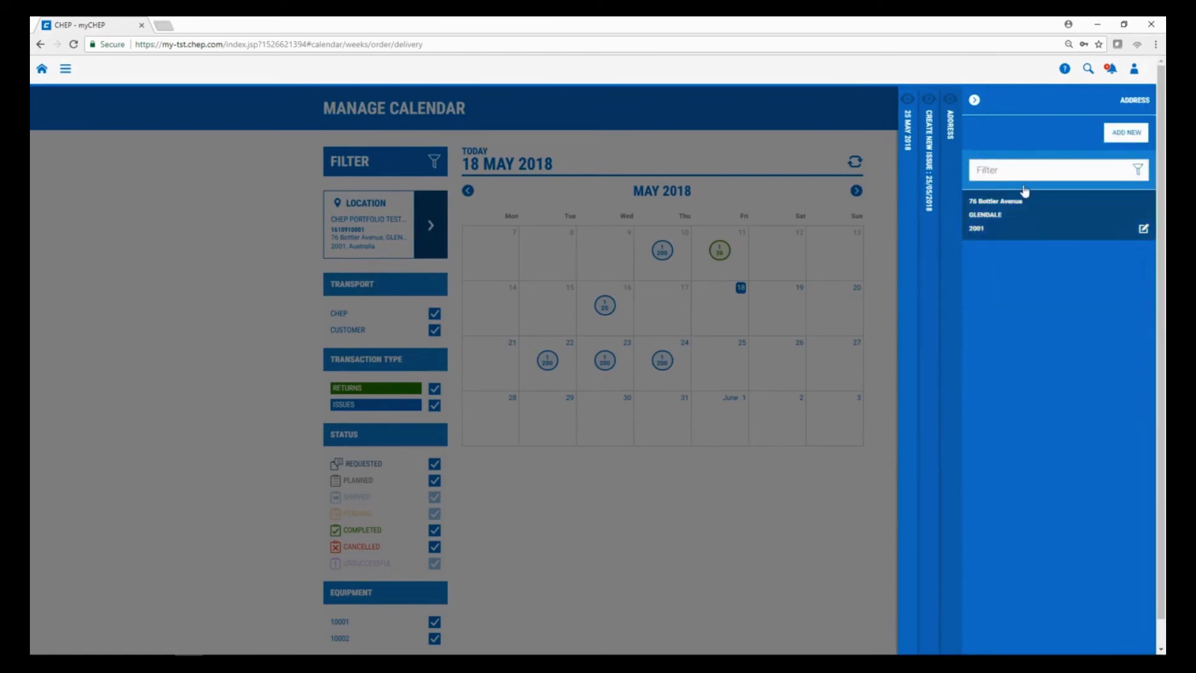
click(1007, 205)
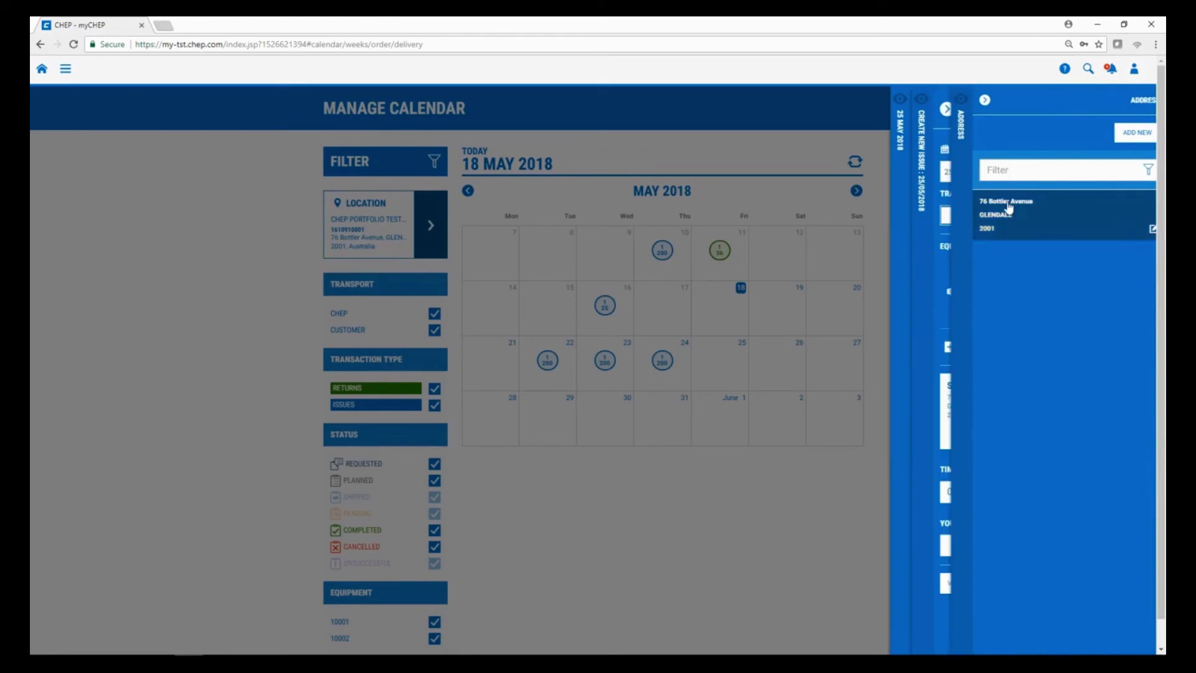
click(1132, 412)
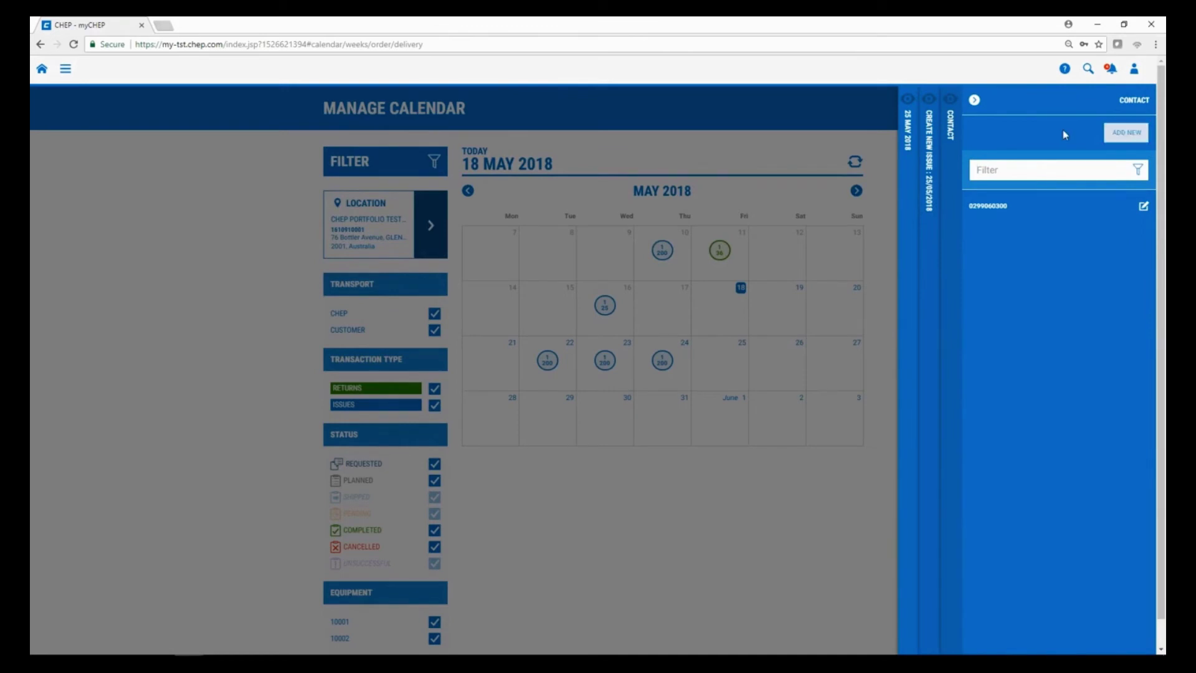
click(940, 134)
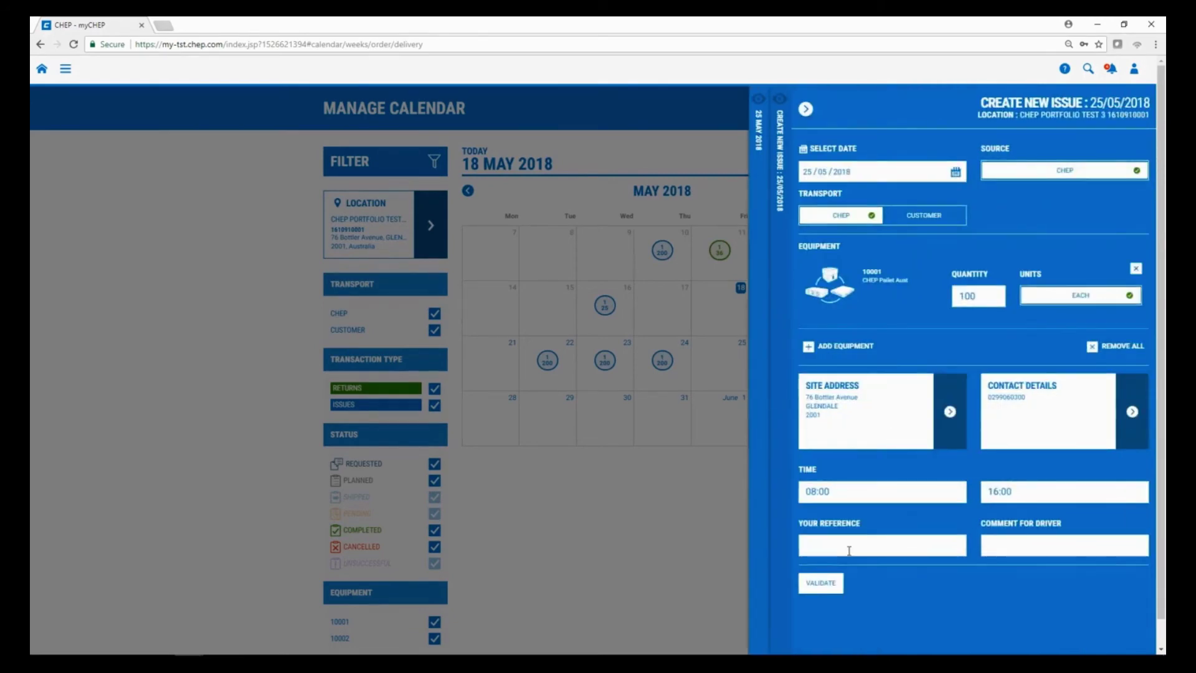
Set the new issue's end time to 15:00, validate it and submit the delivery.
click(1029, 496)
click(800, 585)
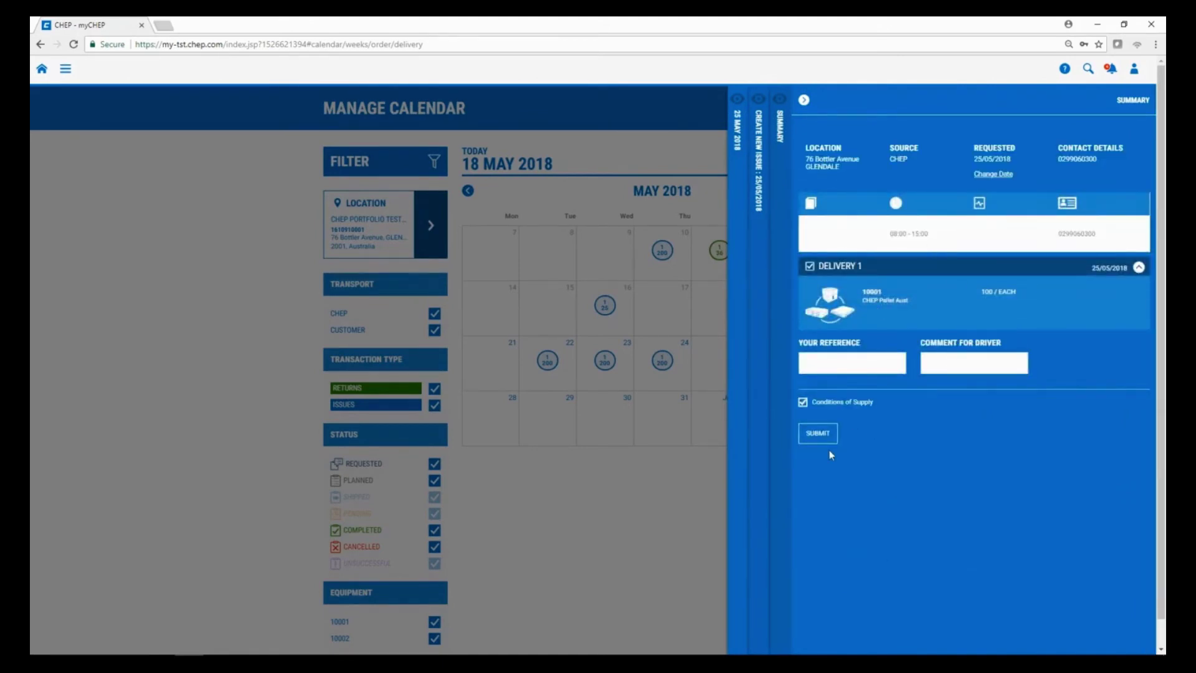
click(813, 439)
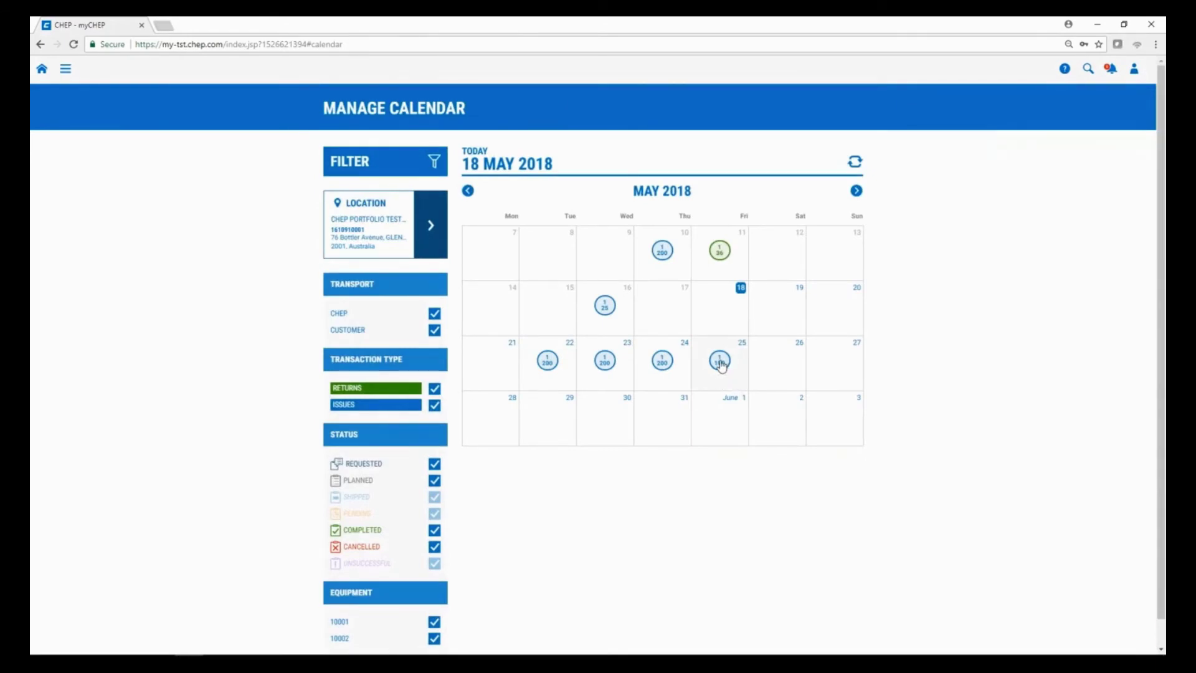
Open the requested issue on 25 May 2018 for modification, set the equipment 10001 quantity to 150 and submit the change.
click(720, 361)
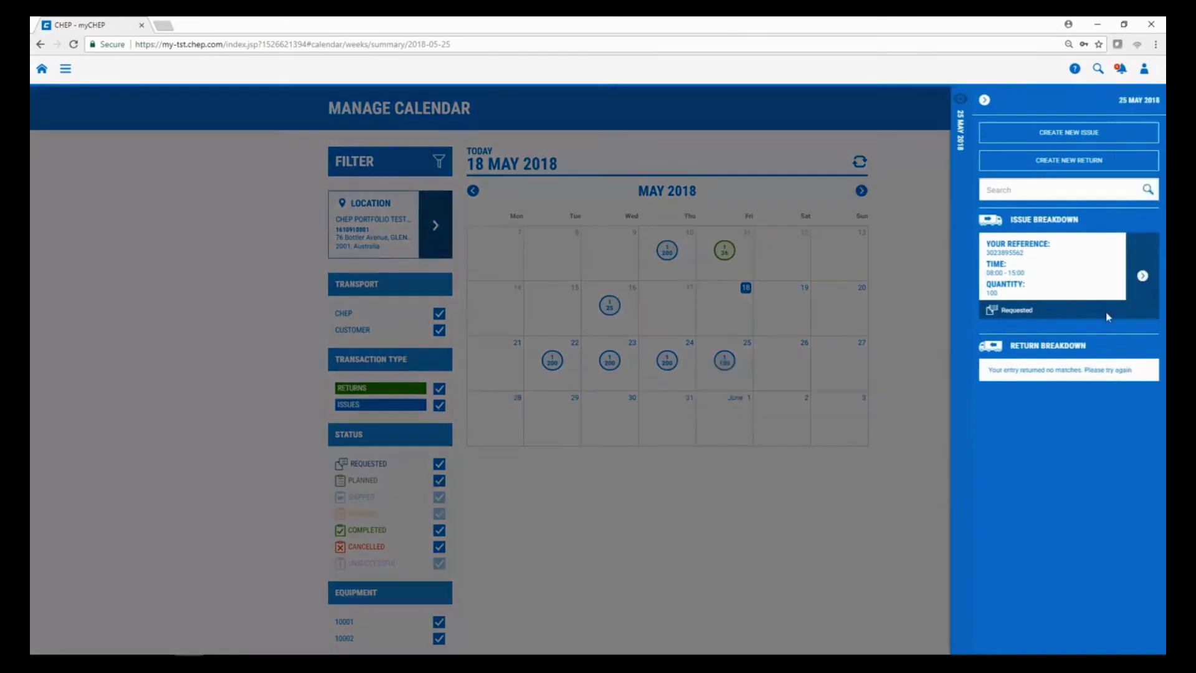
click(1105, 312)
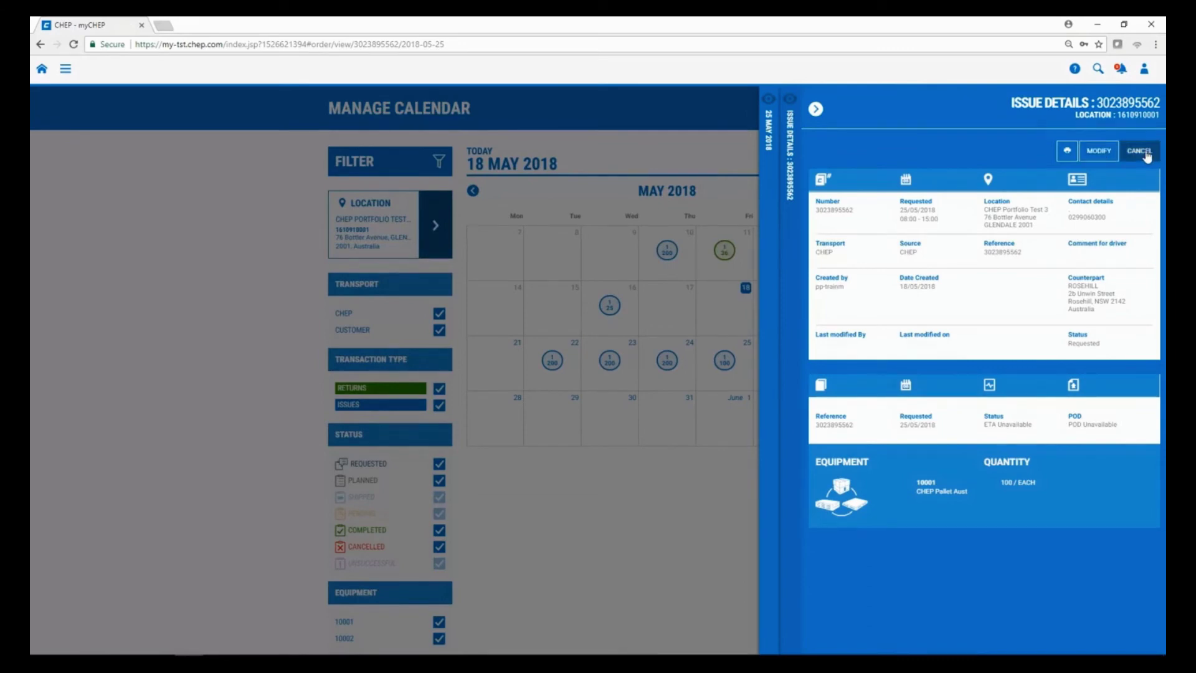
click(1100, 155)
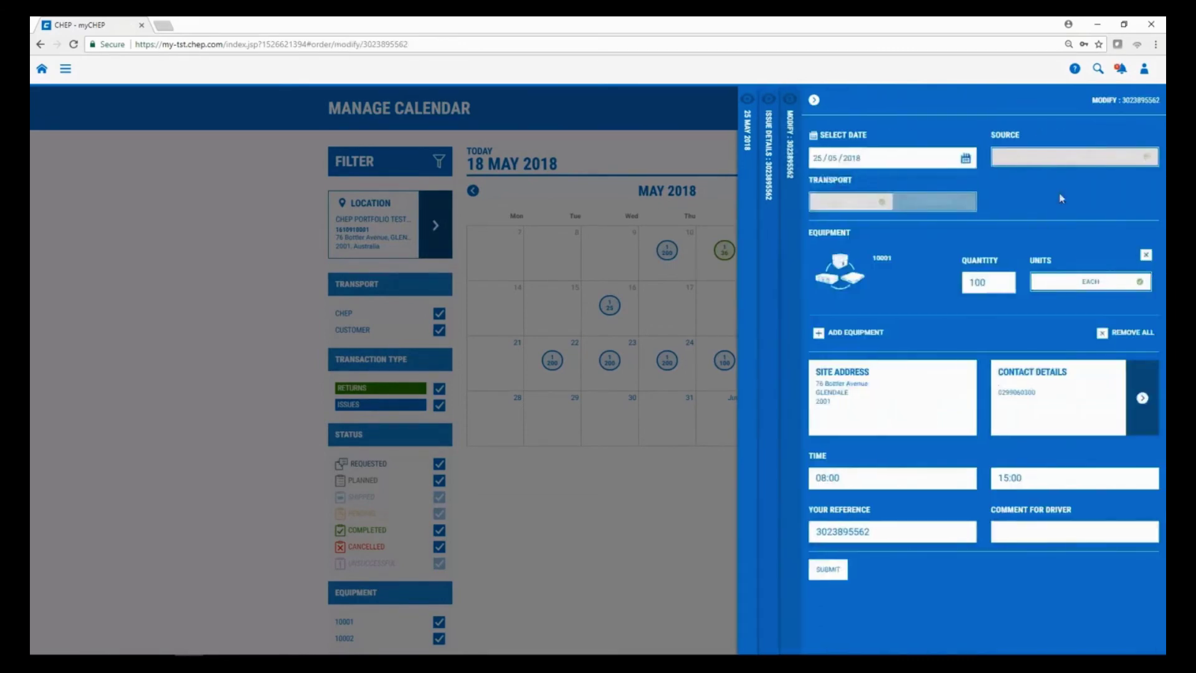
click(984, 280)
key(BackSpace)
text(5)
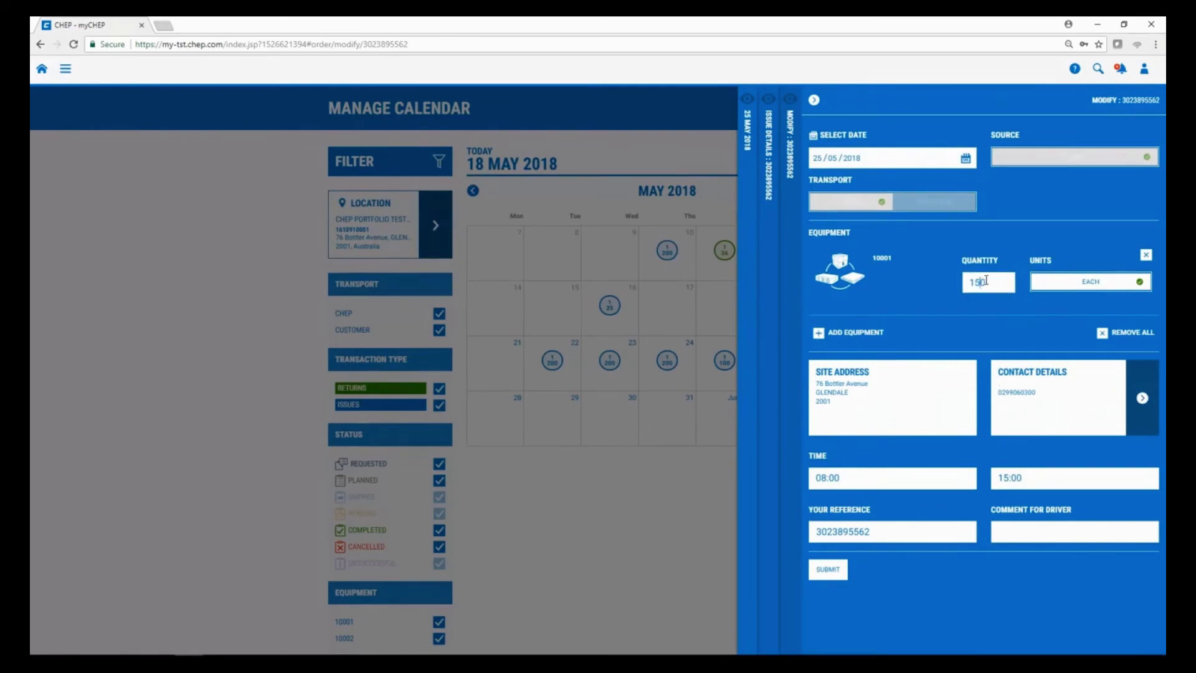
click(826, 570)
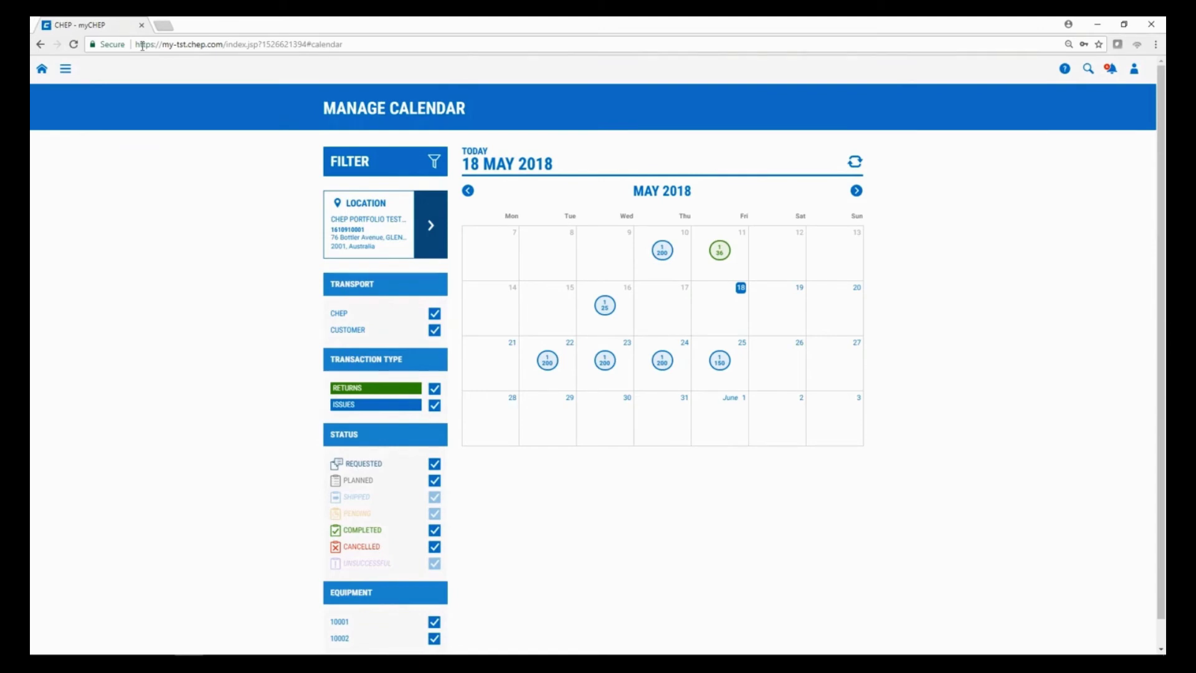
Go to the Reports section and open the Transaction Activity Report.
click(67, 70)
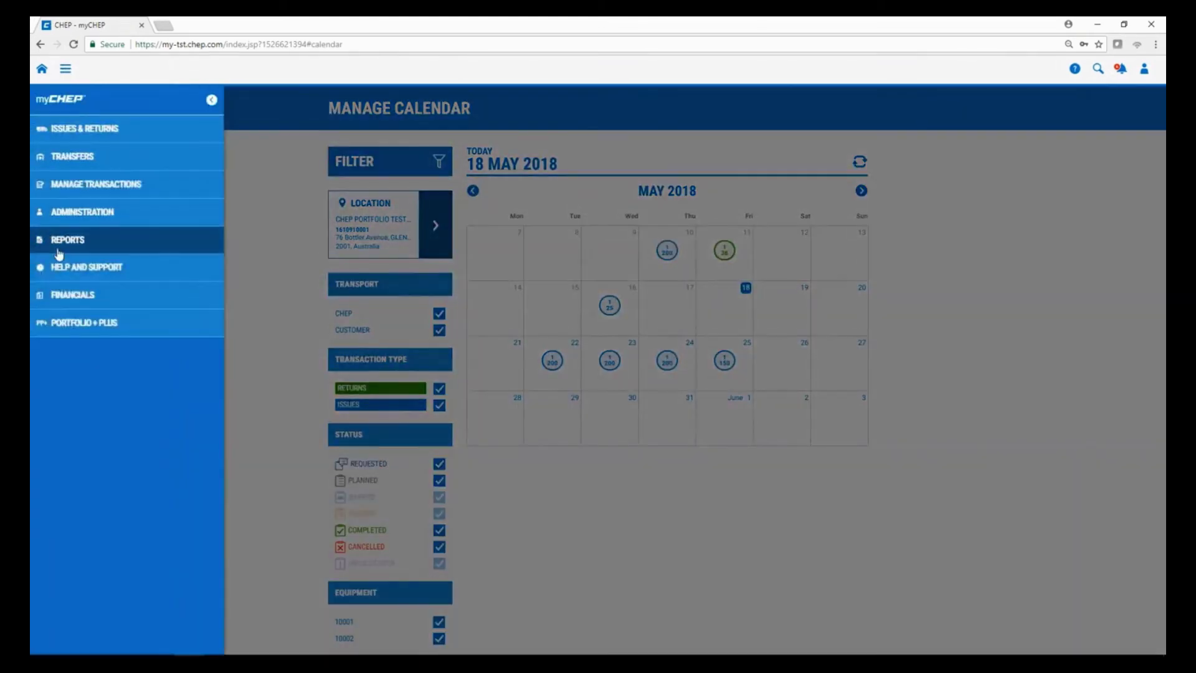
click(61, 248)
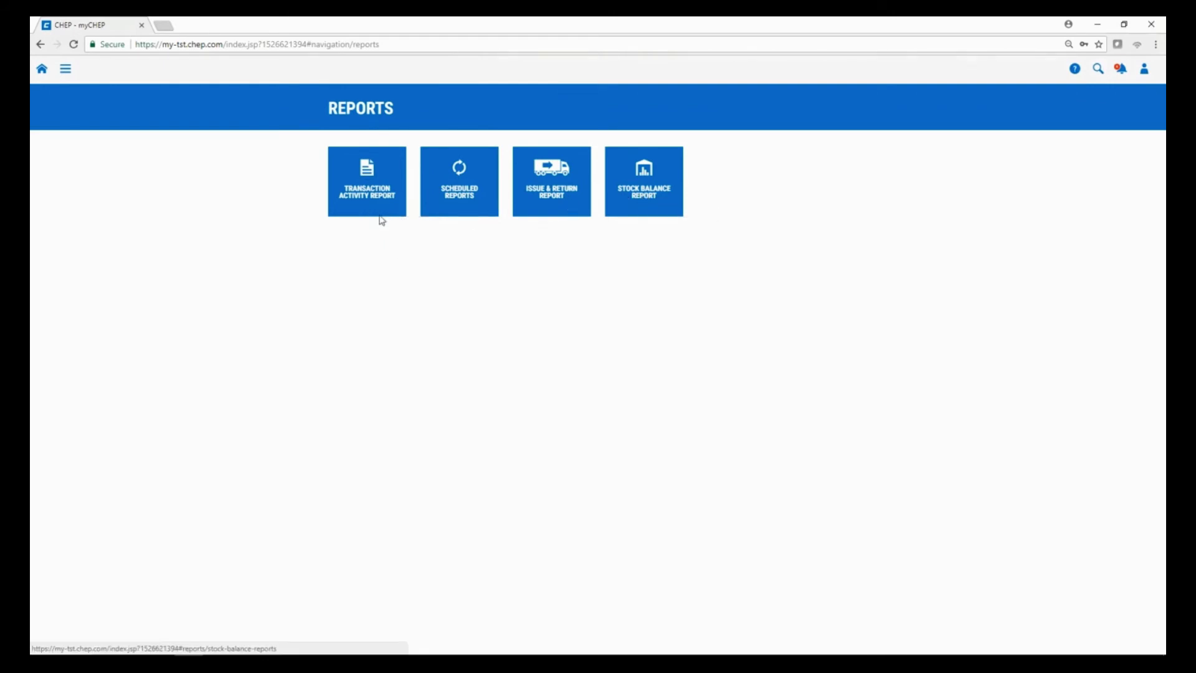
click(366, 186)
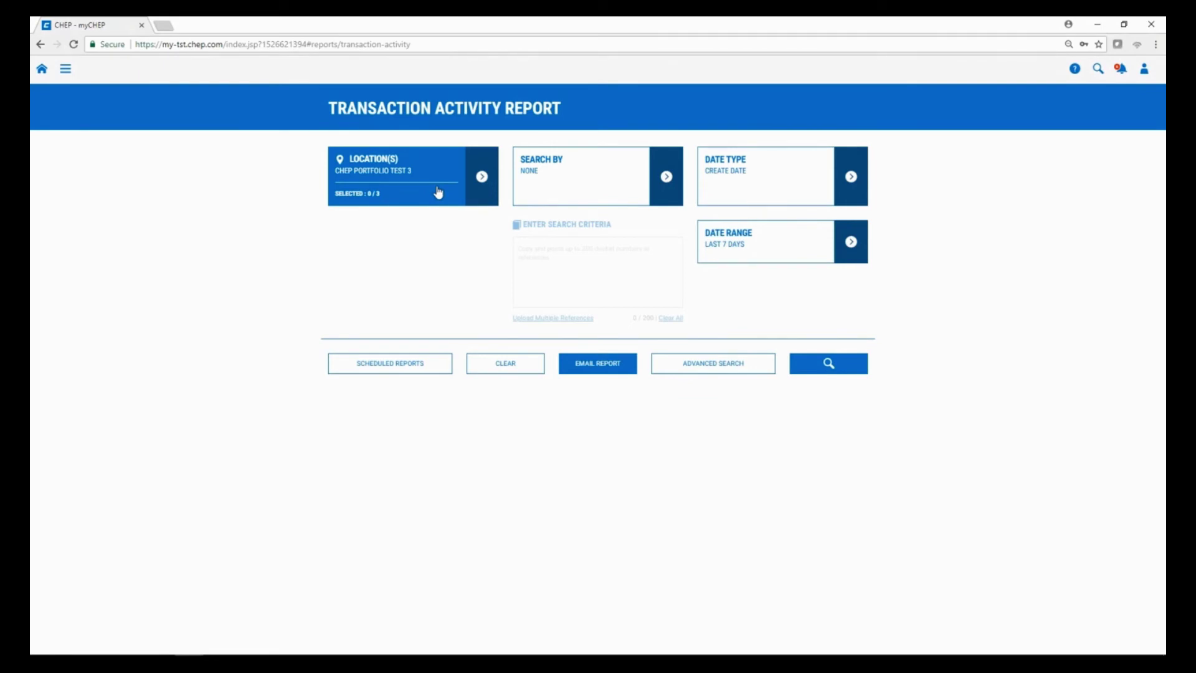
Select all locations for the Transaction Activity Report and set its search type to Docket Number.
click(485, 180)
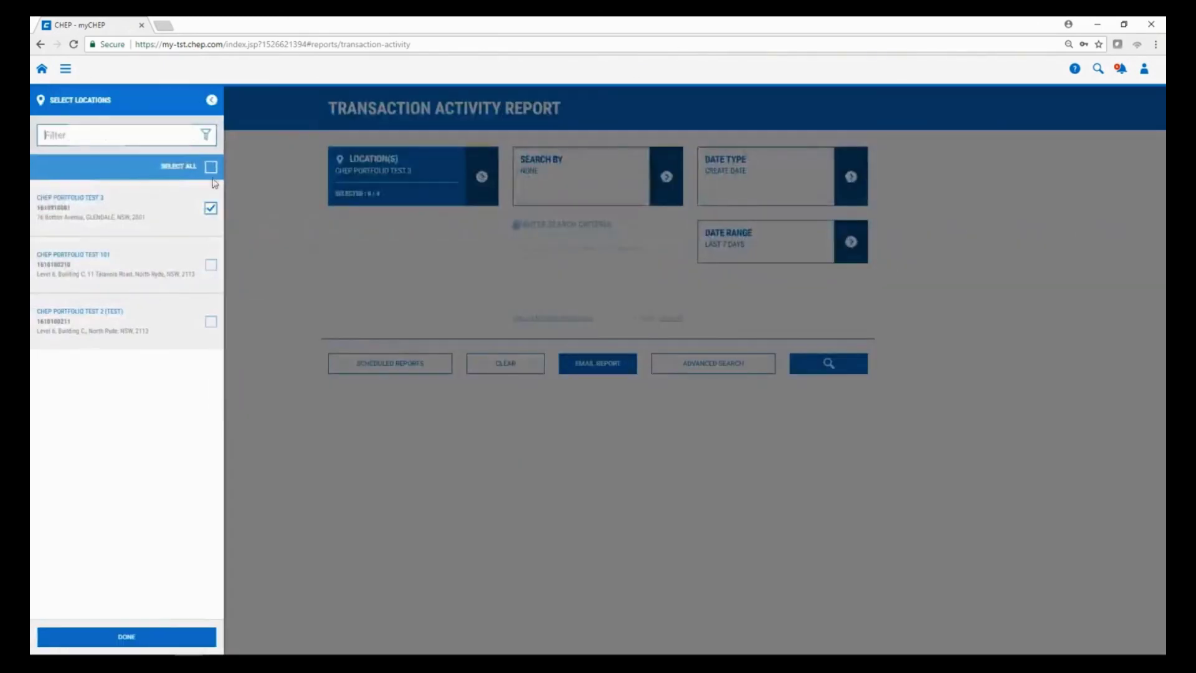
click(211, 167)
click(212, 100)
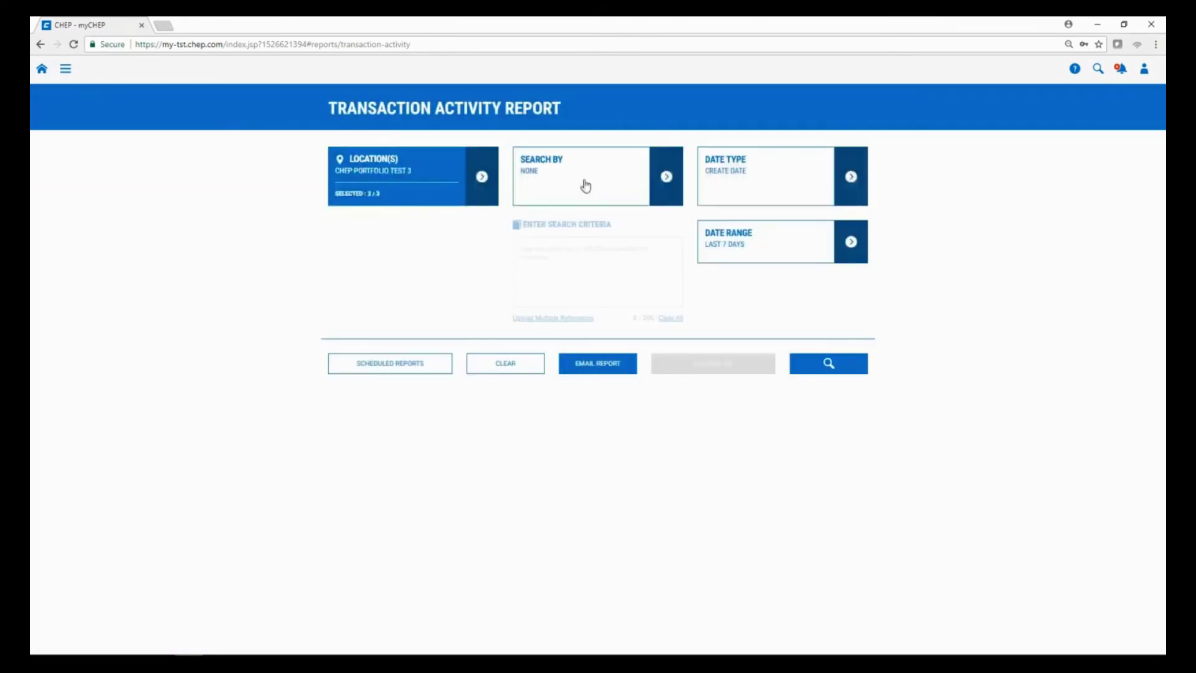
click(592, 184)
click(1003, 349)
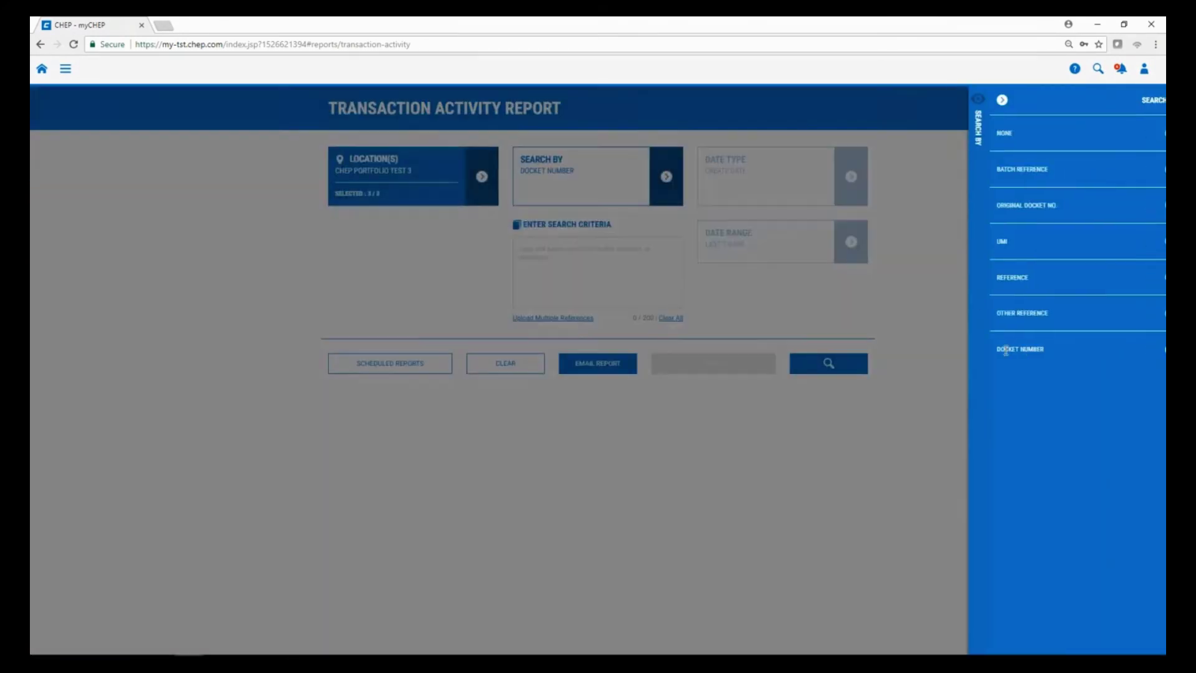
click(546, 256)
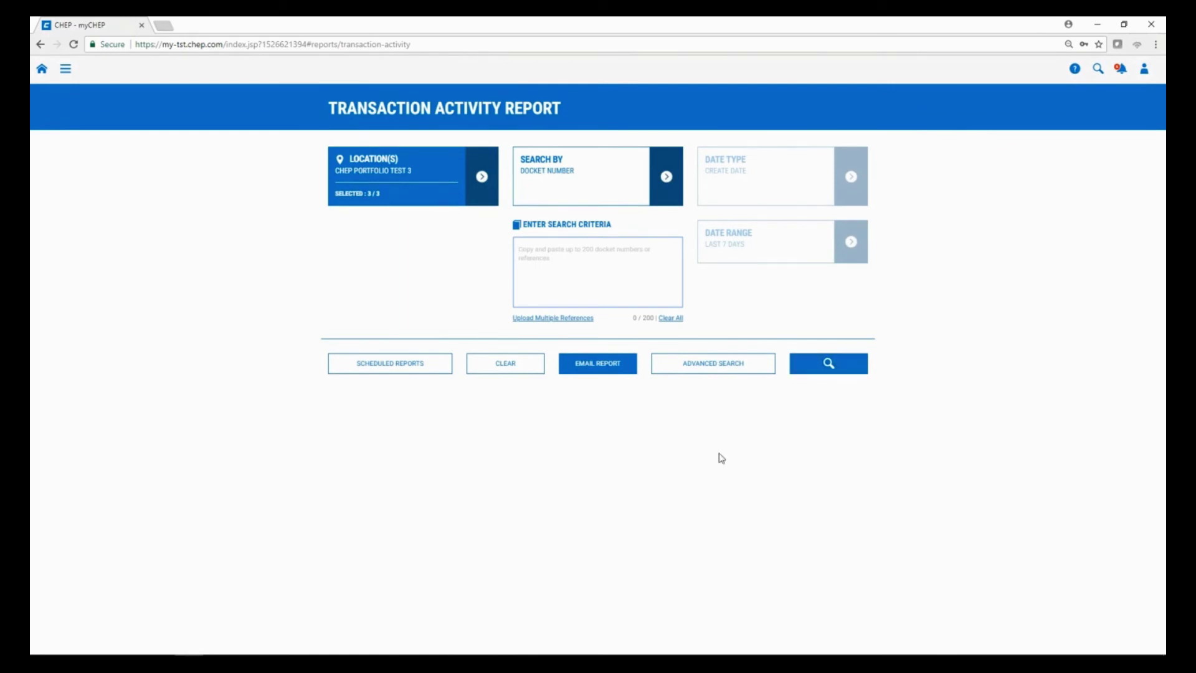
Limit the report to the CHEP Portfolio Test 3 location and set the search type back to None.
click(483, 179)
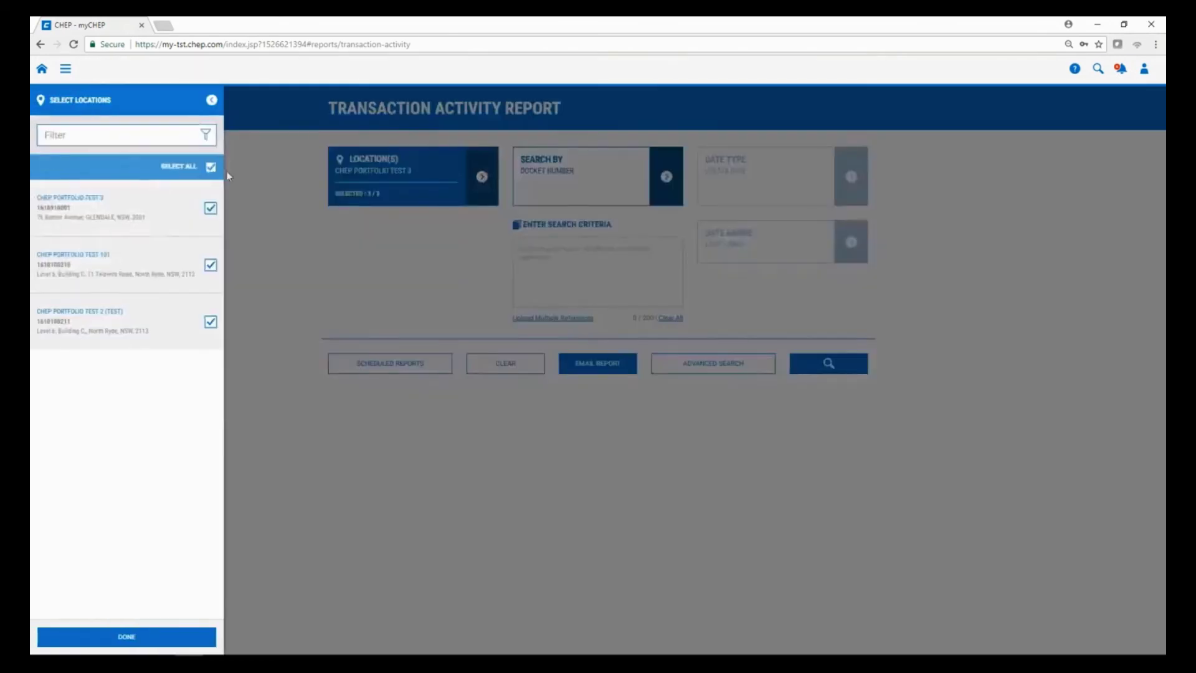
click(211, 167)
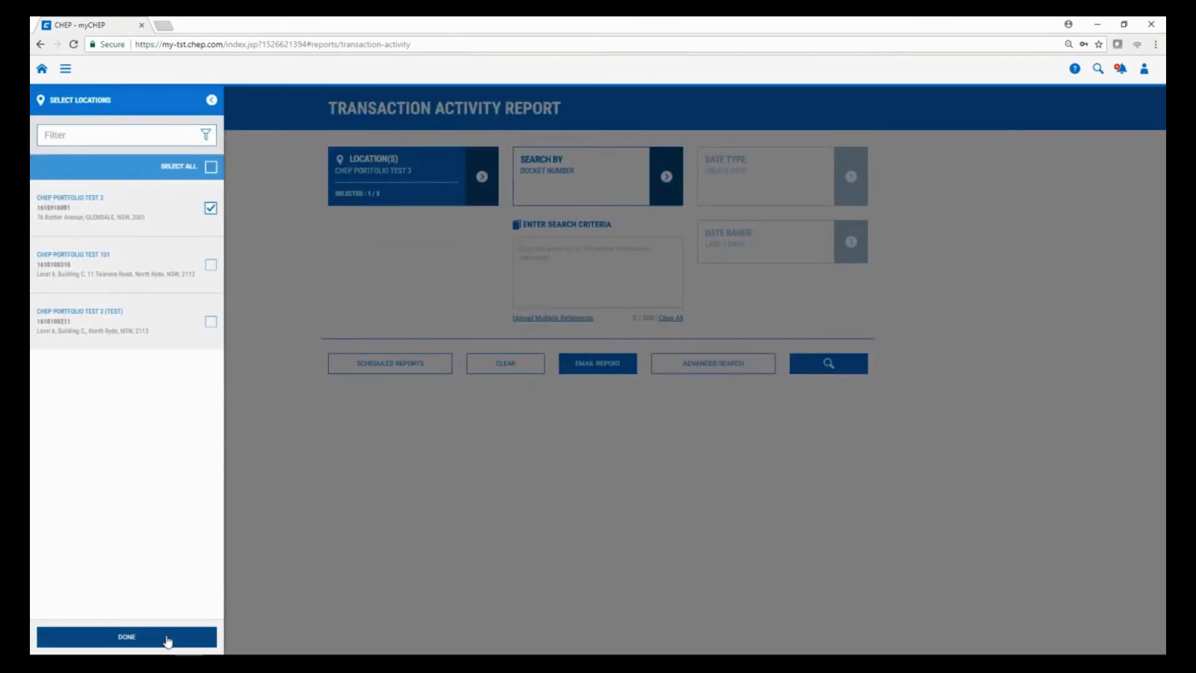
click(166, 636)
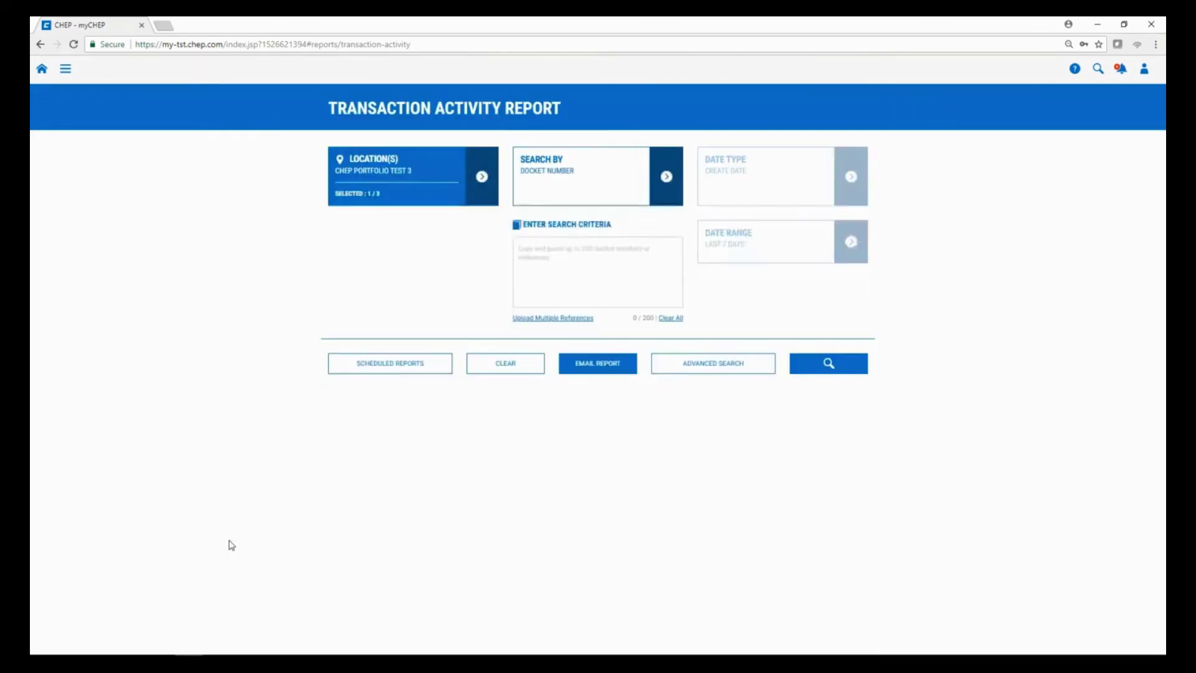
click(665, 178)
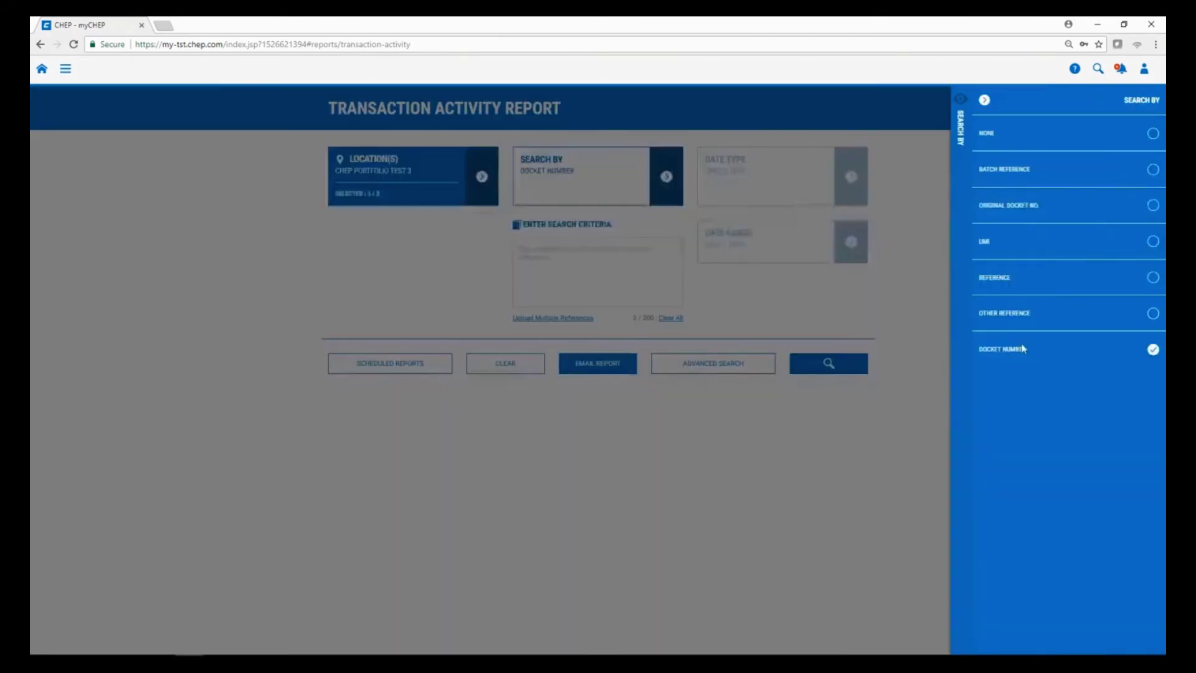
click(991, 136)
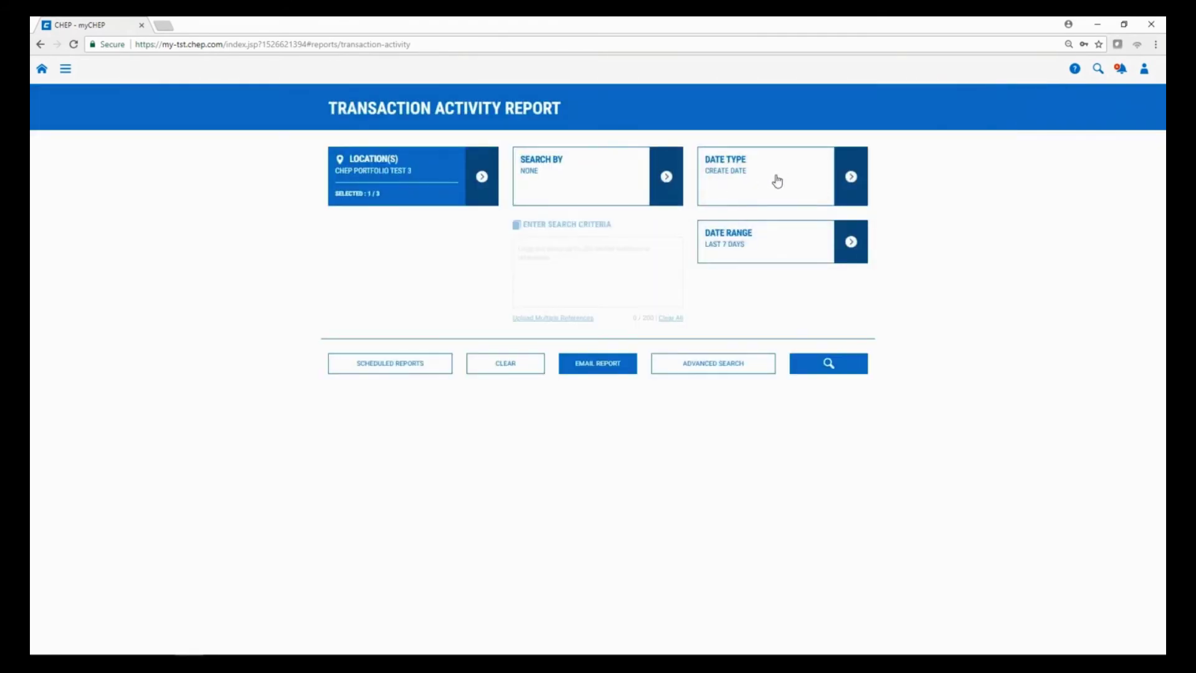
Check the date range options, keep Last 7 Days and run the Transaction Activity Report on screen.
click(850, 243)
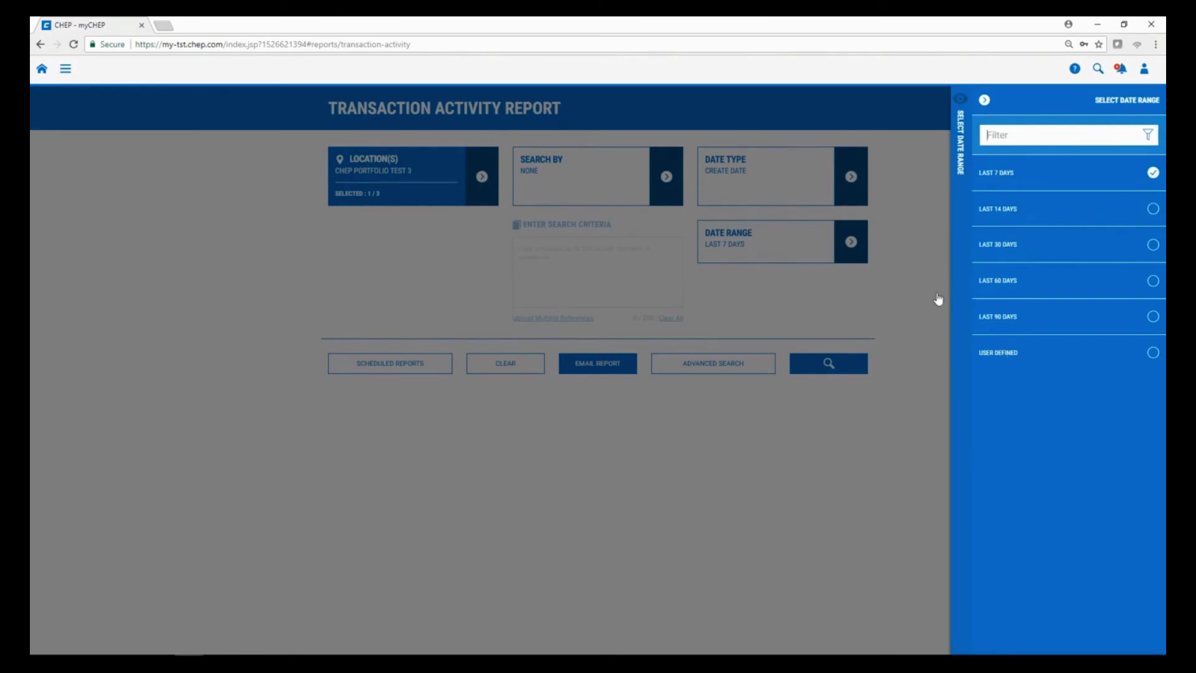
click(910, 253)
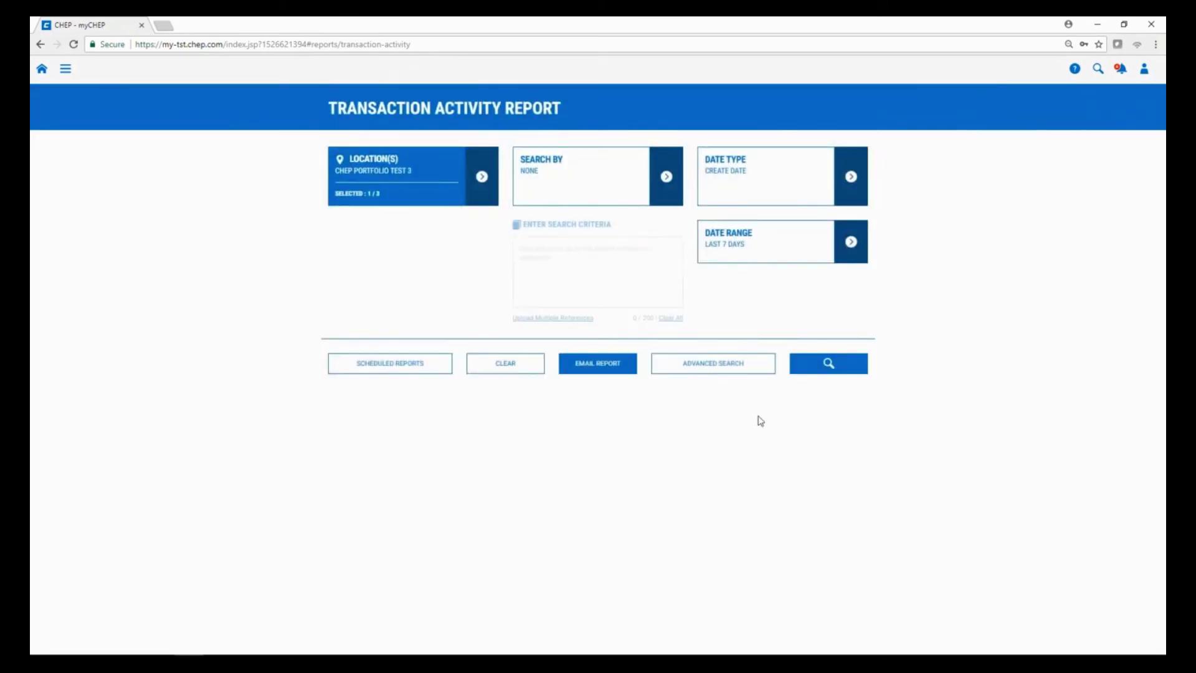
click(830, 367)
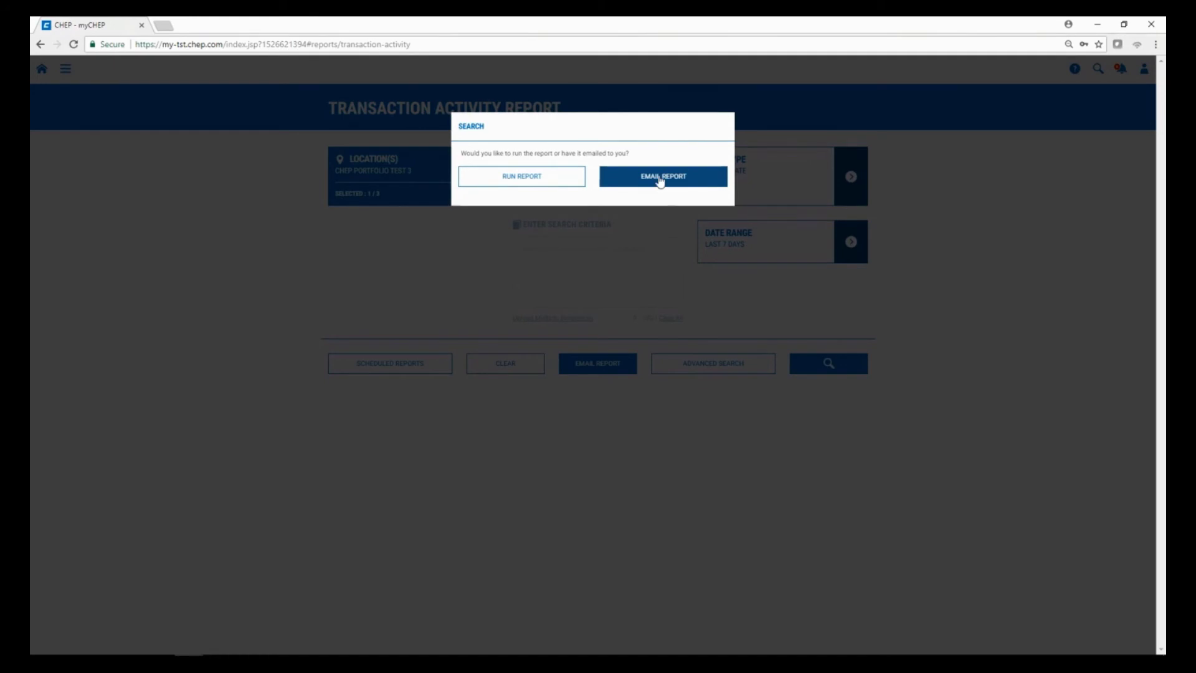
click(521, 178)
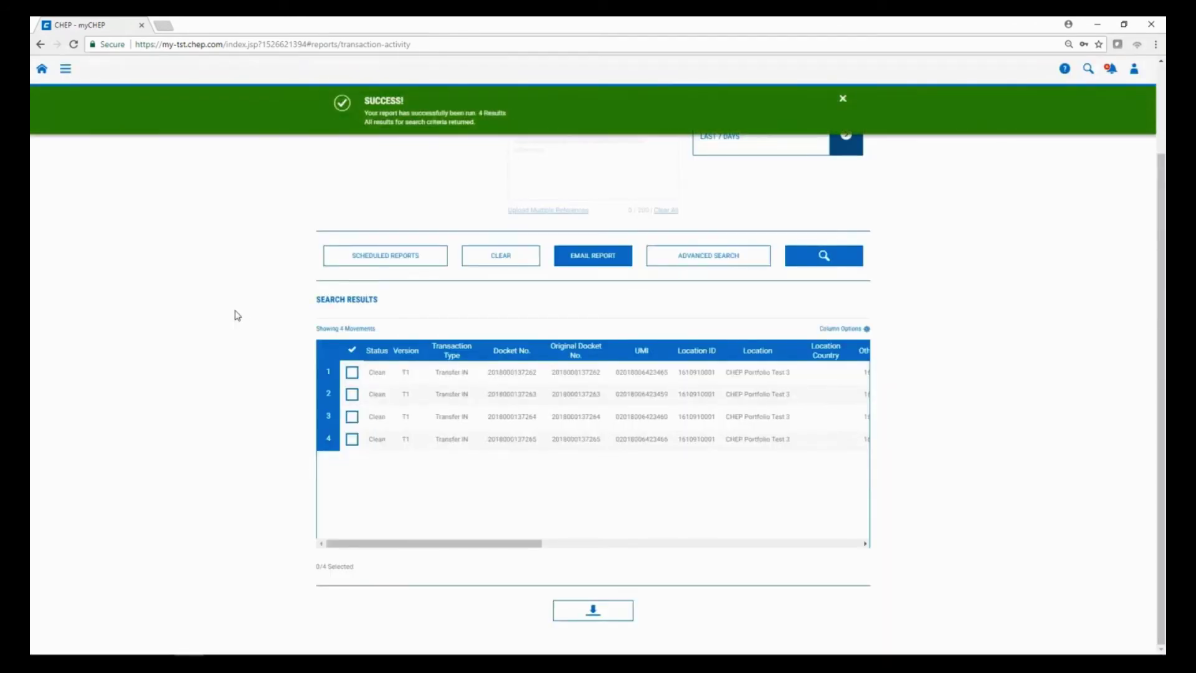
Examine the report's advanced search filters, its search results table and the download option.
scroll(237, 315, up, 2)
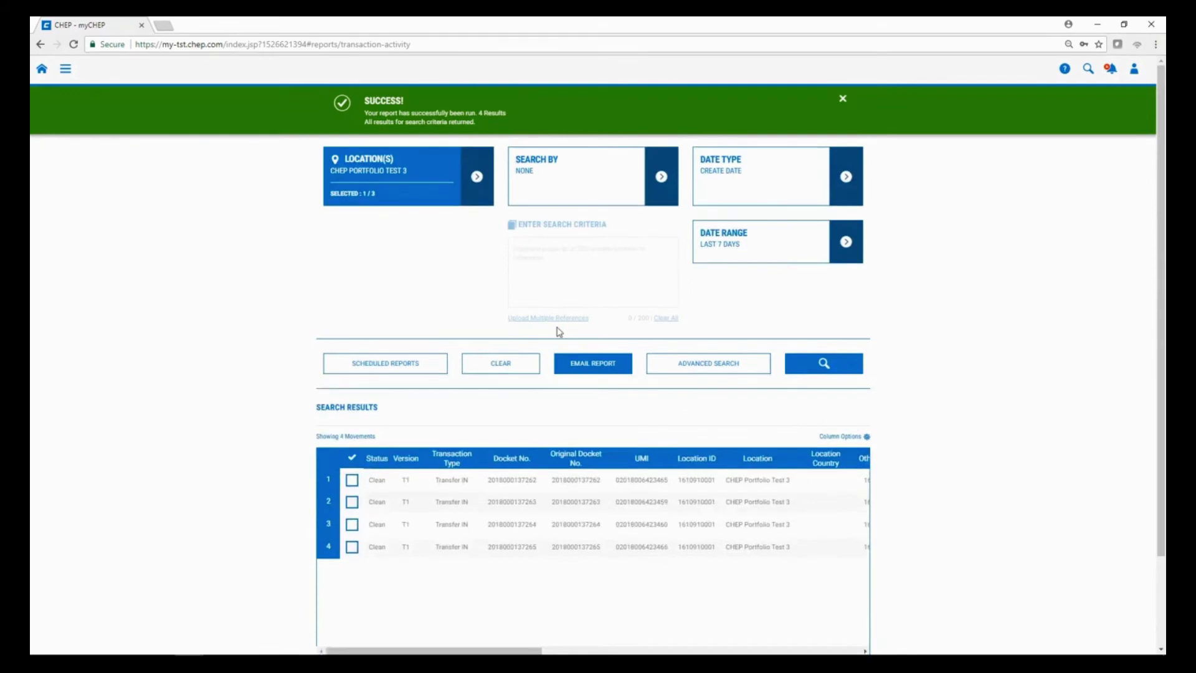
click(707, 370)
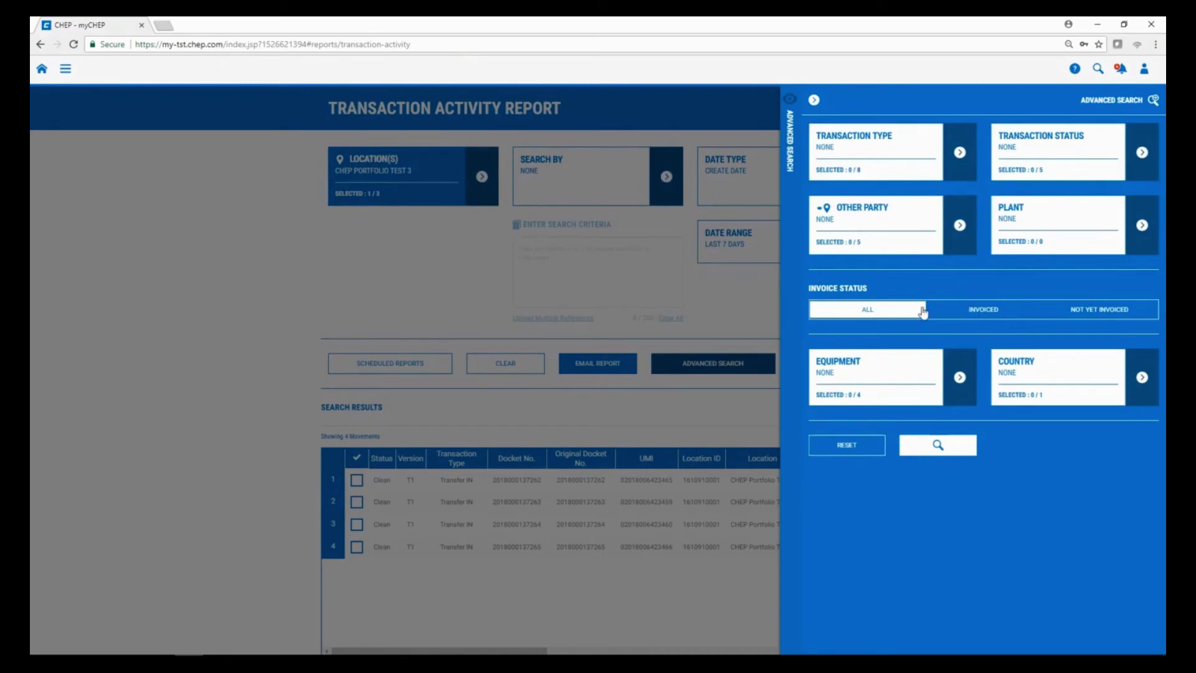
click(722, 295)
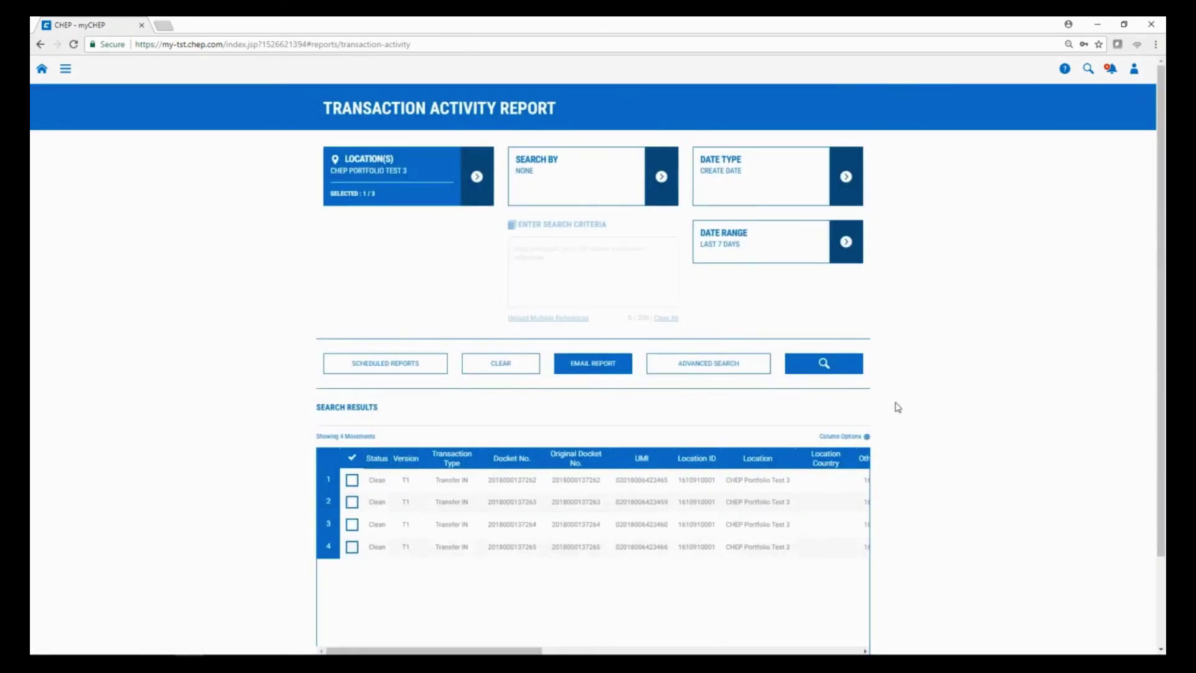
scroll(897, 406, down, 3)
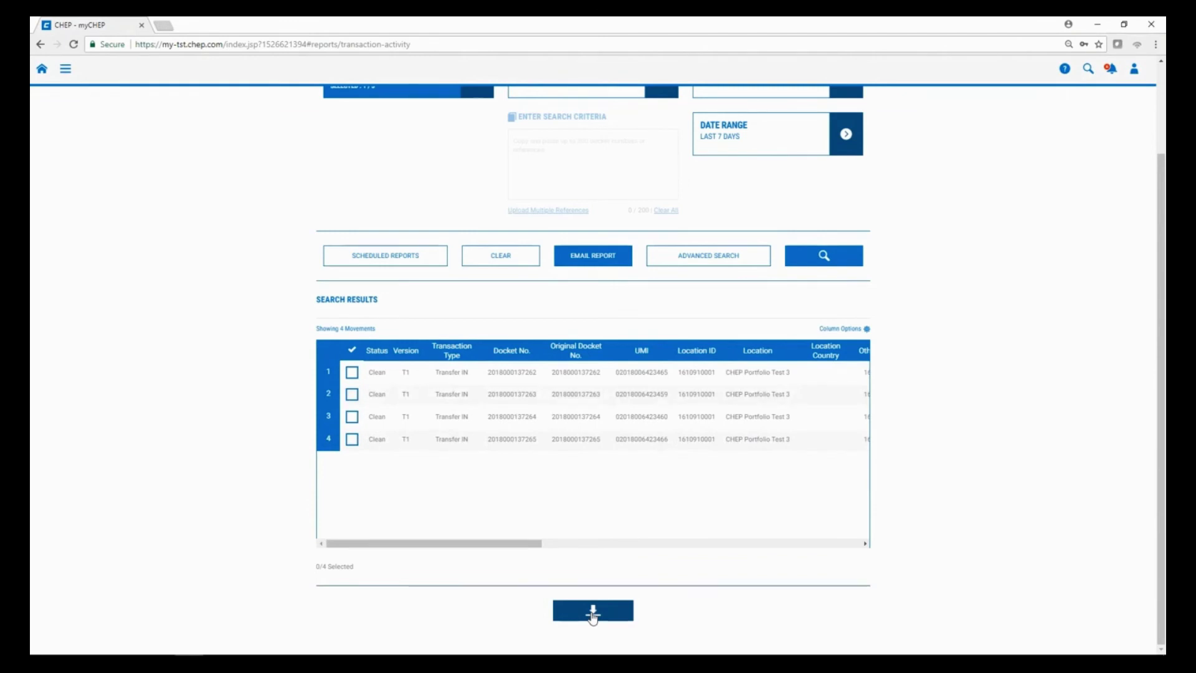
scroll(592, 617, up, 1)
scroll(593, 618, up, 1)
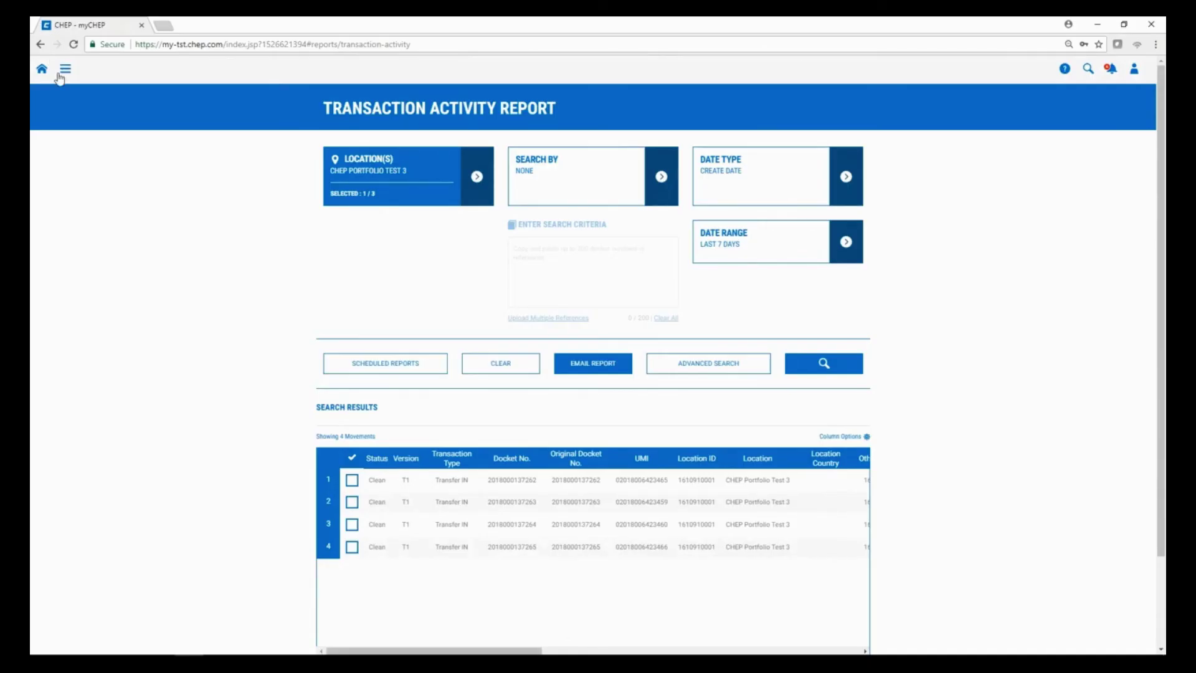
Open the Financials section, review the account overview and open the invoices page.
click(65, 70)
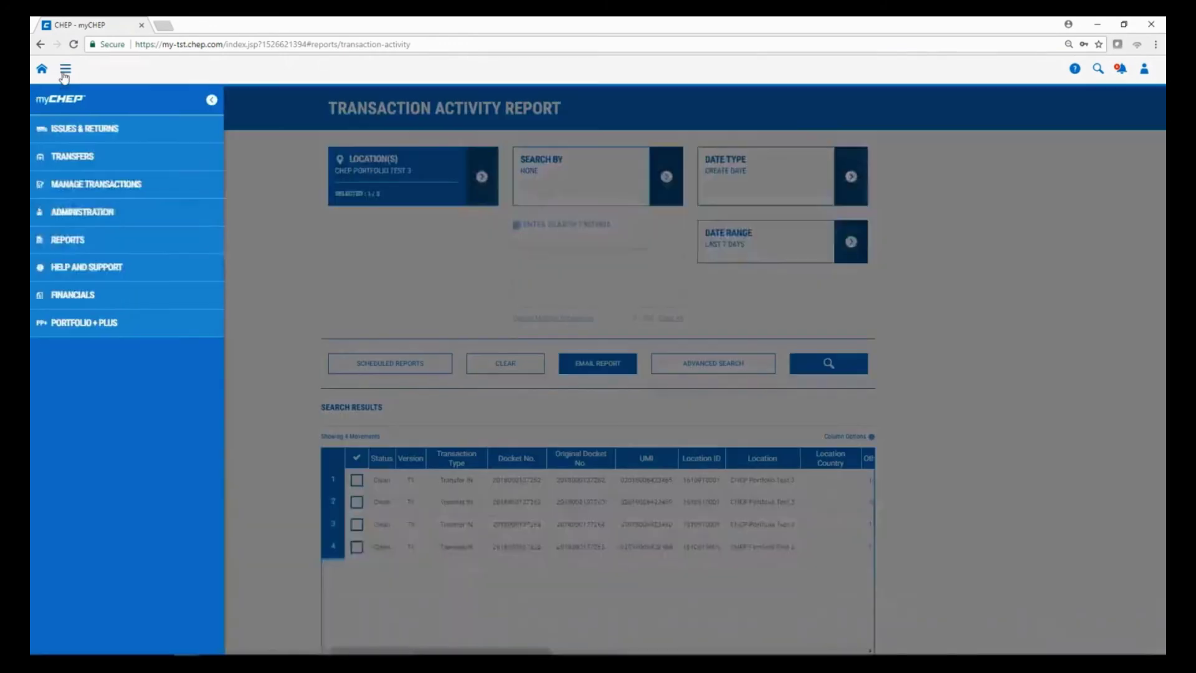
click(67, 295)
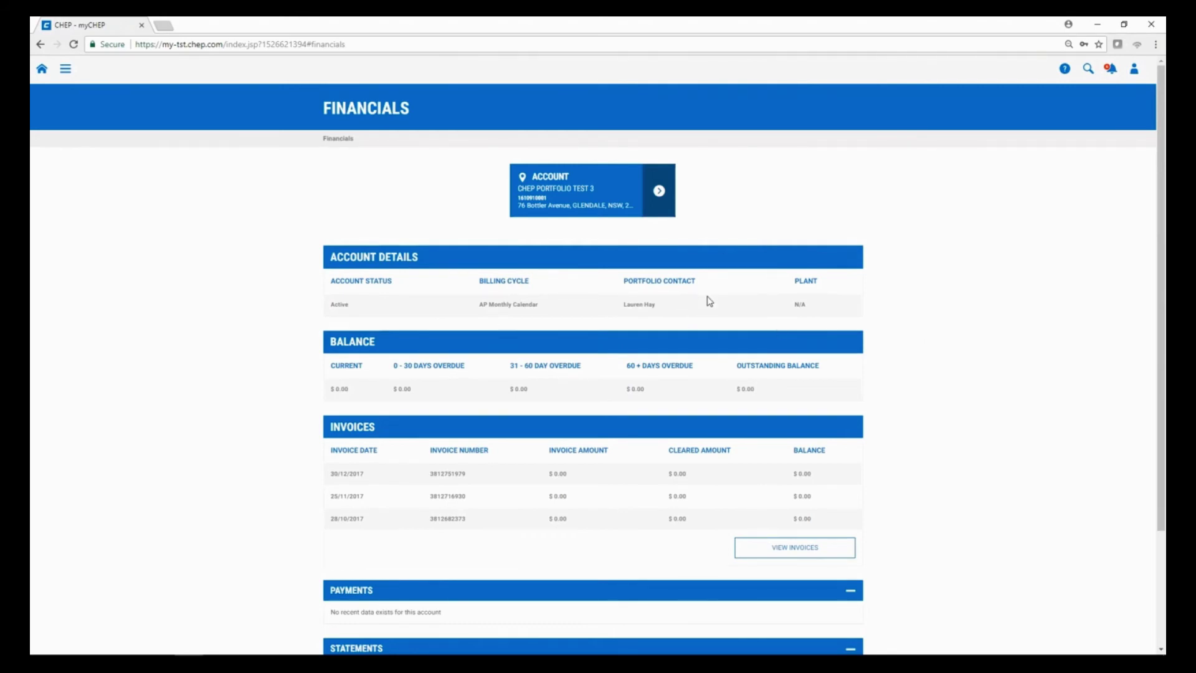
scroll(709, 301, down, 2)
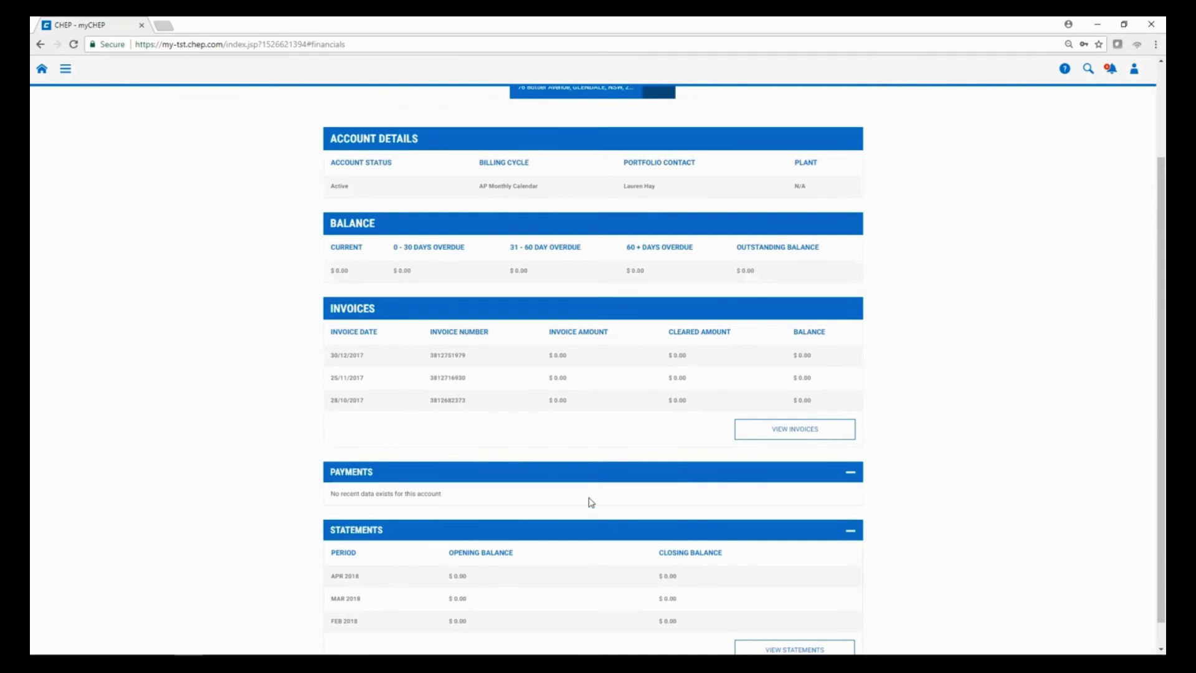
click(791, 433)
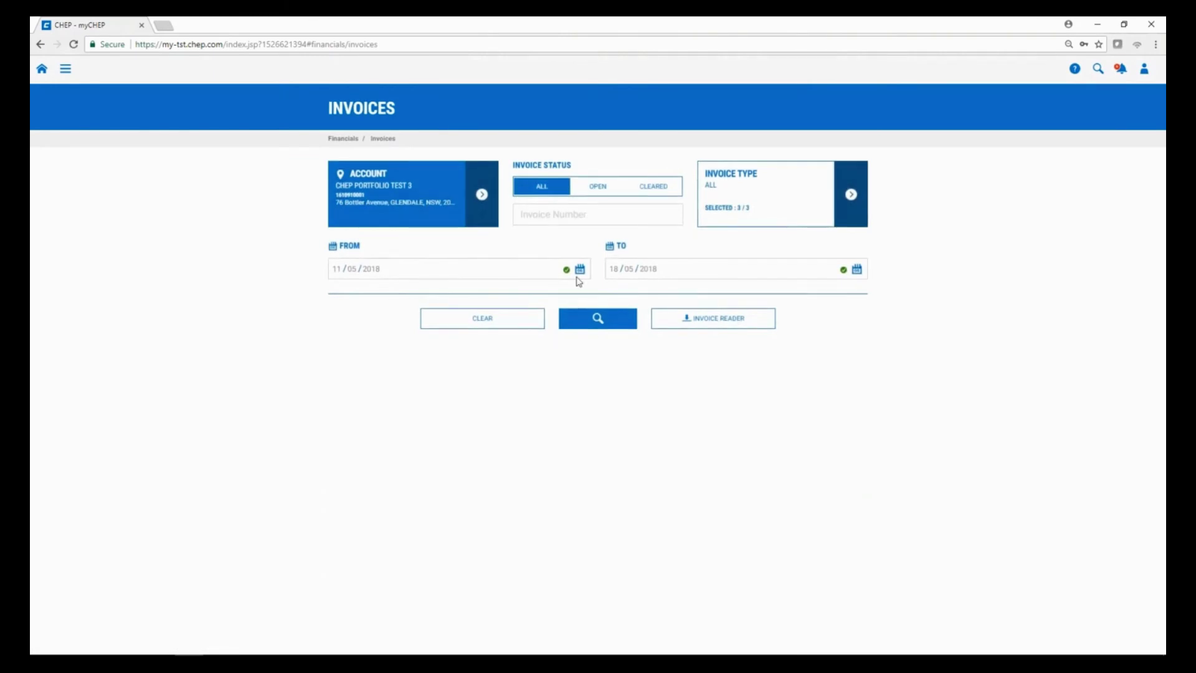
Set the invoice search's start date to 01/01/2018 and search for invoices.
click(581, 270)
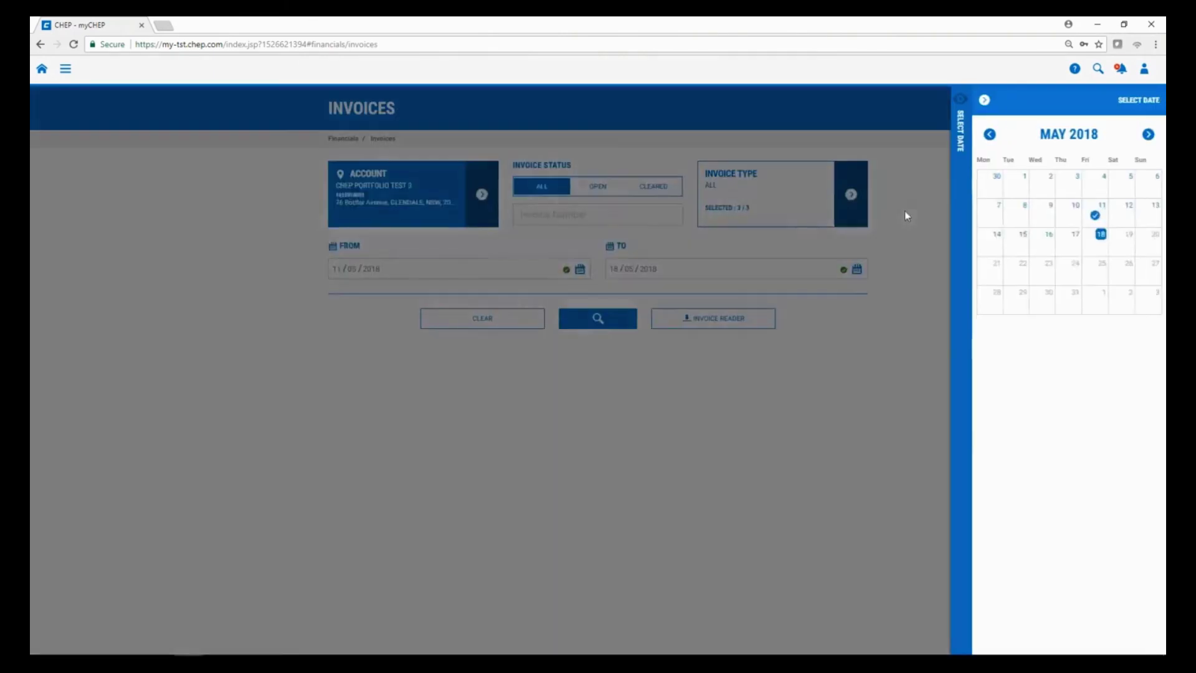
click(990, 134)
click(990, 134)
click(990, 135)
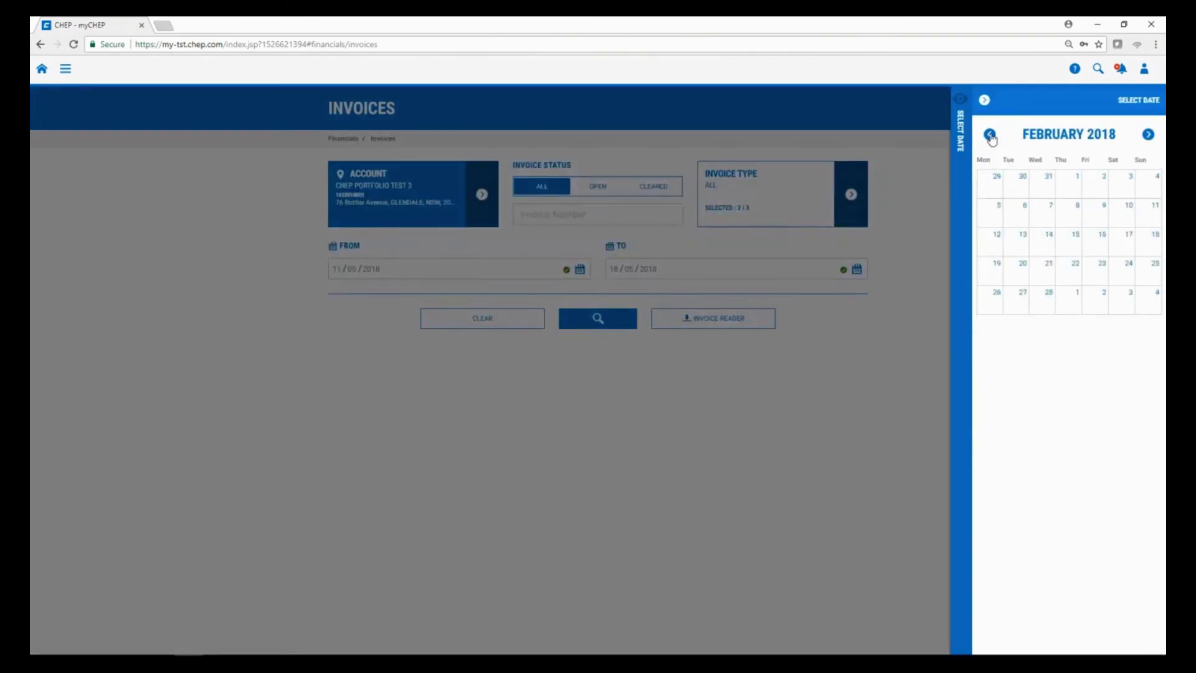
click(990, 134)
click(992, 187)
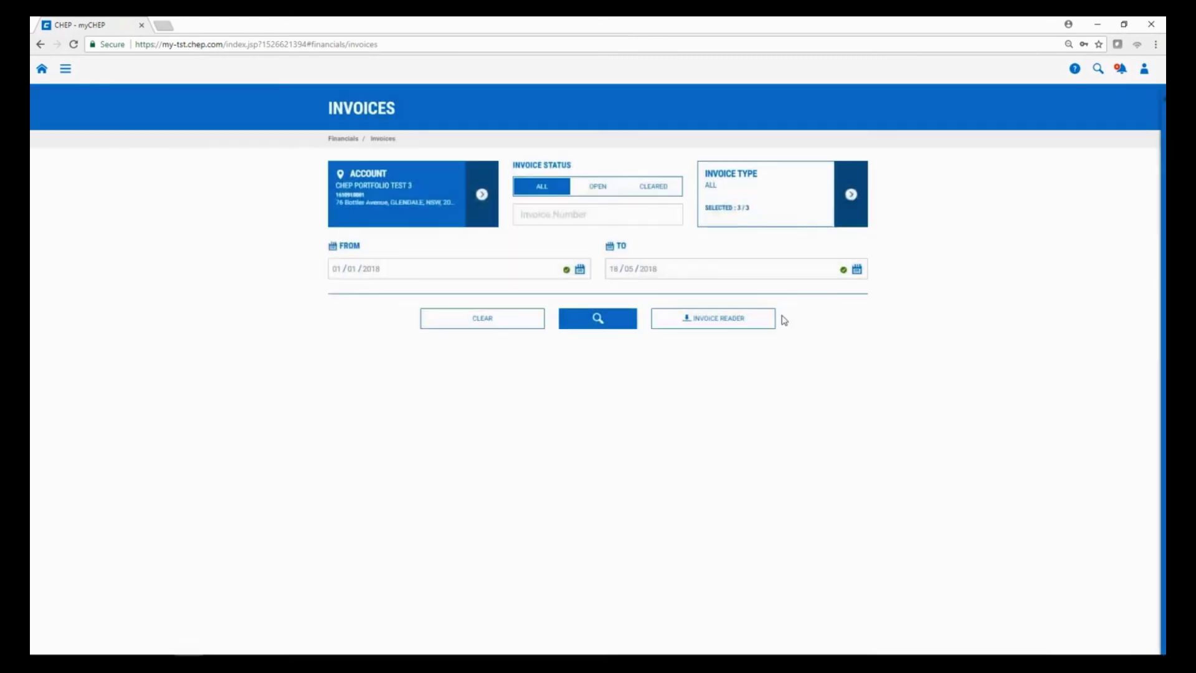
click(598, 318)
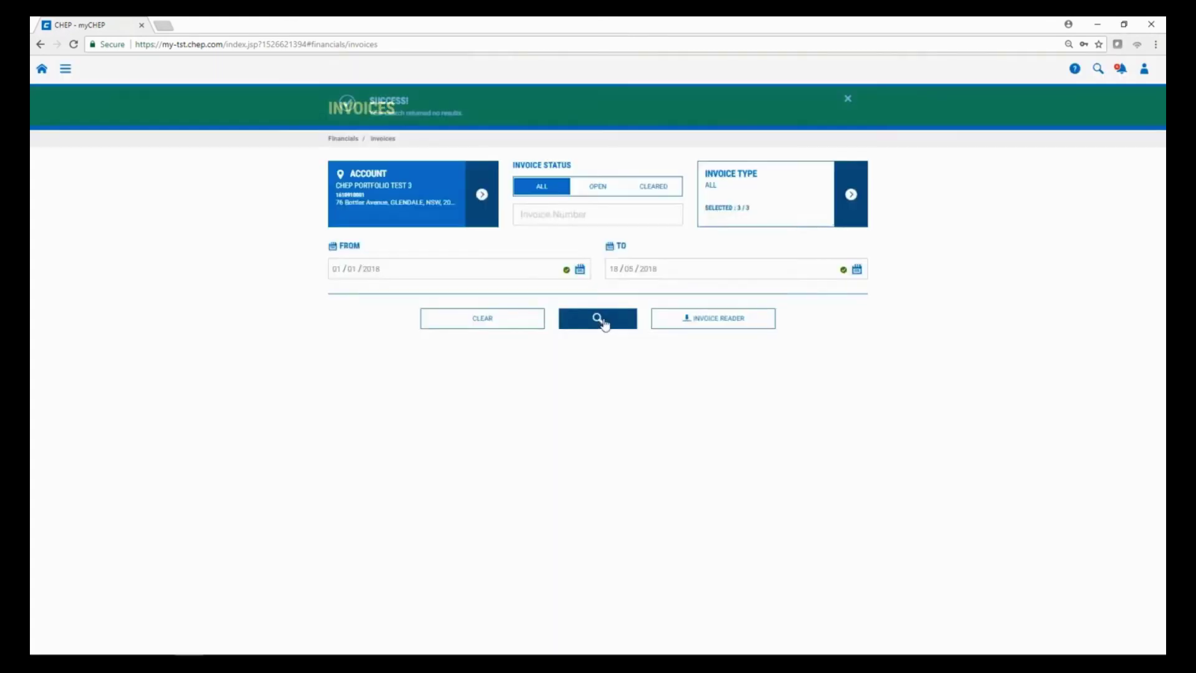
Change the invoice search's start date to 05/06/2017, search for invoices and review the list.
click(580, 270)
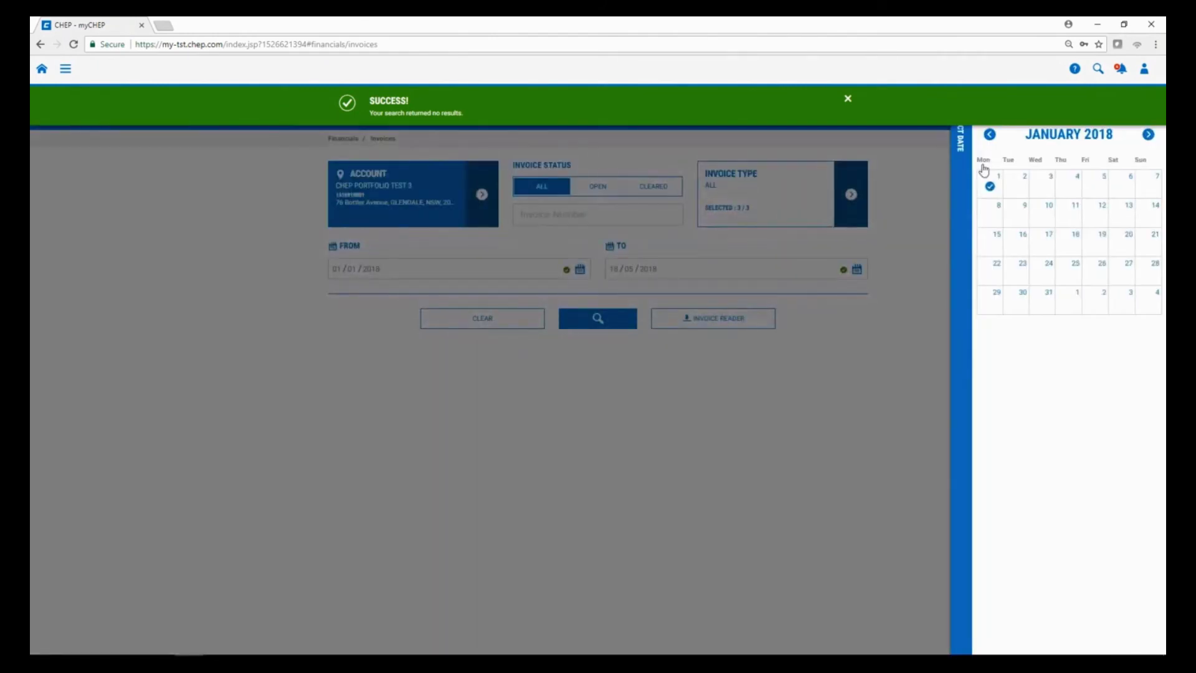
click(990, 135)
click(987, 198)
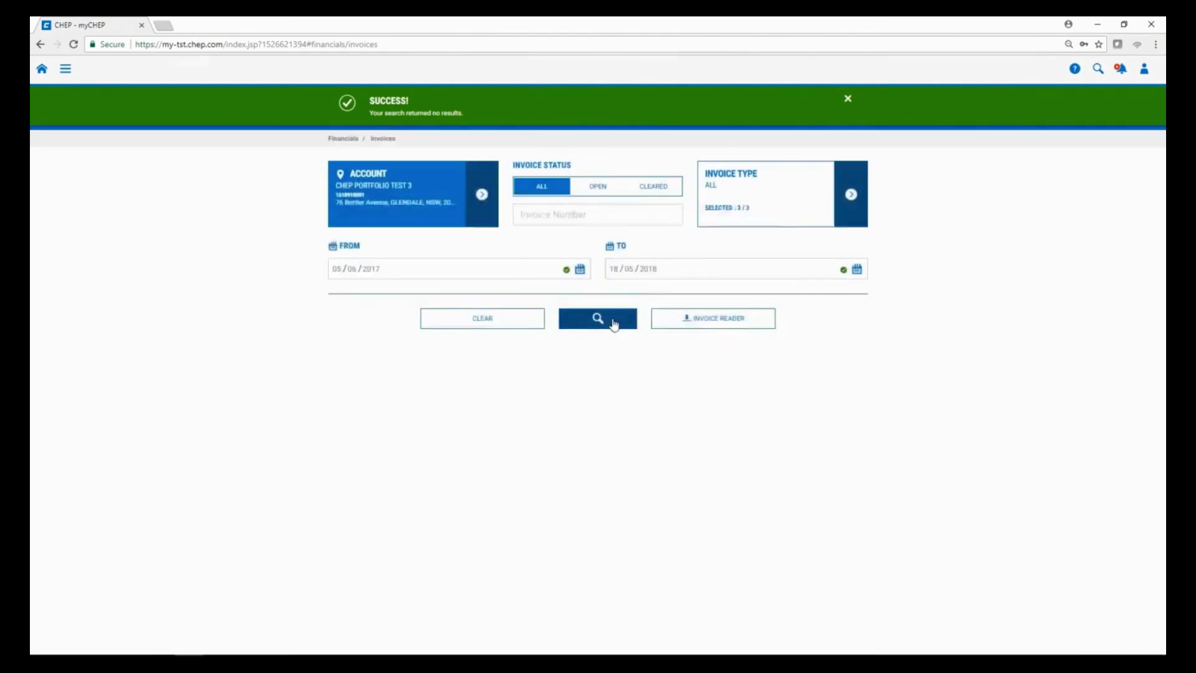
click(610, 321)
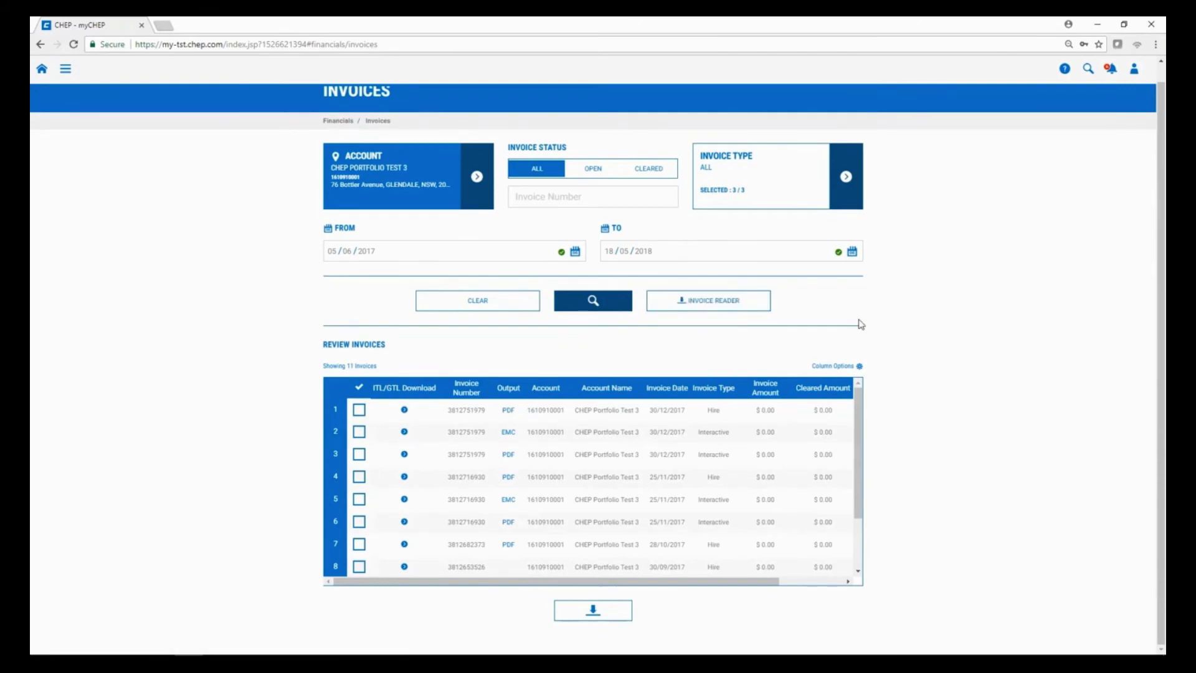
scroll(859, 323, up, 2)
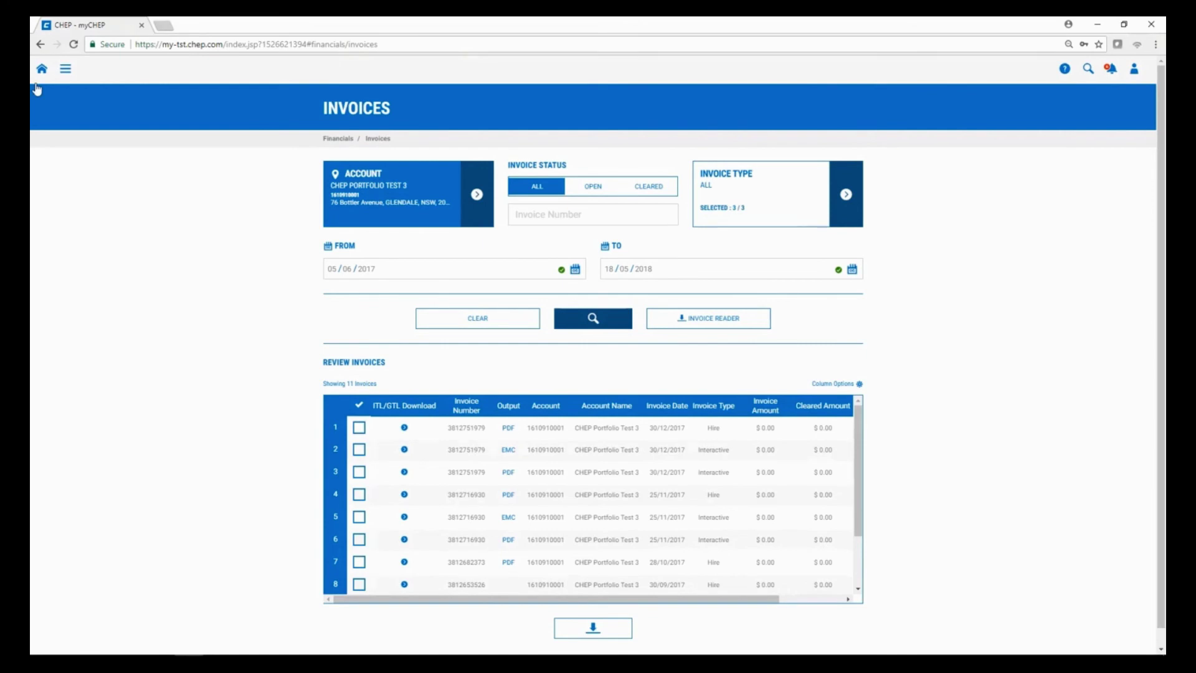
Open Manage Locations in Administration and examine the form for requesting additional equipment and the transporter list.
click(66, 70)
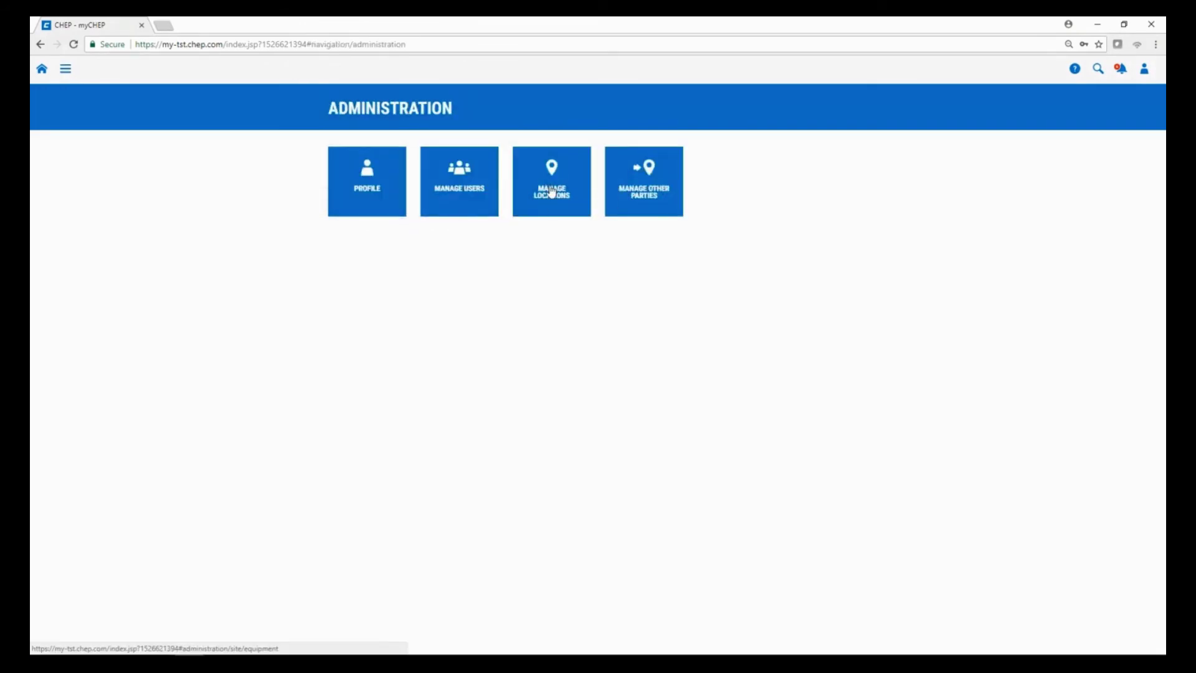
click(550, 186)
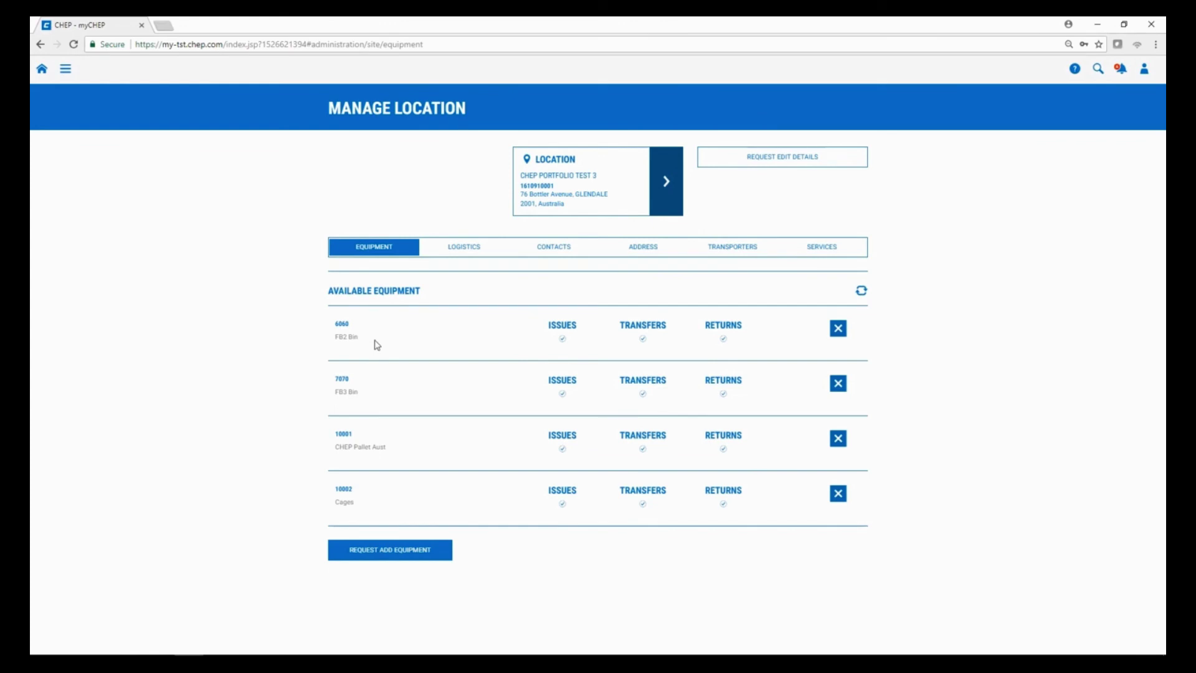
click(357, 556)
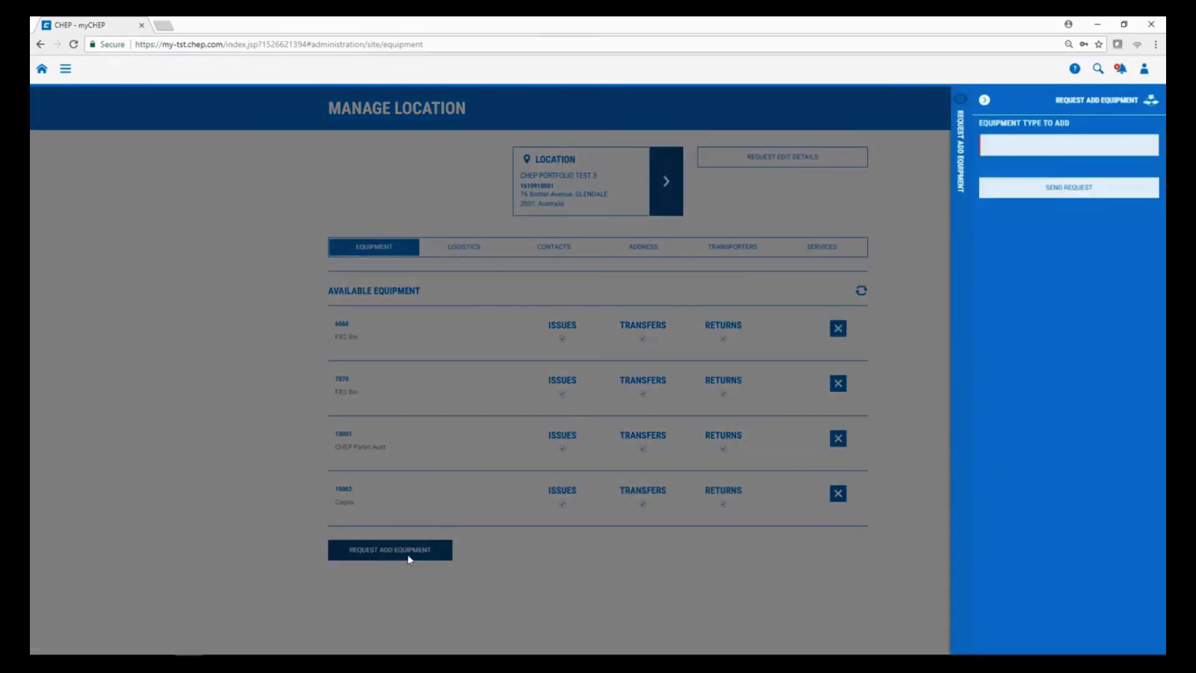
click(985, 101)
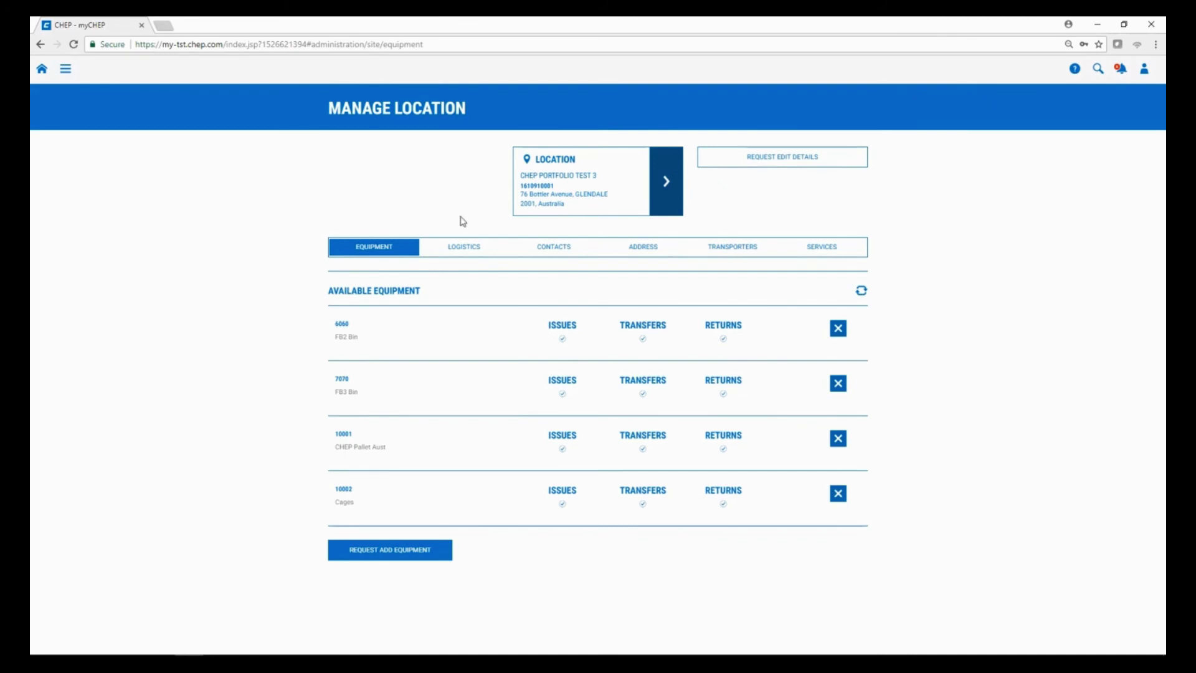
click(720, 250)
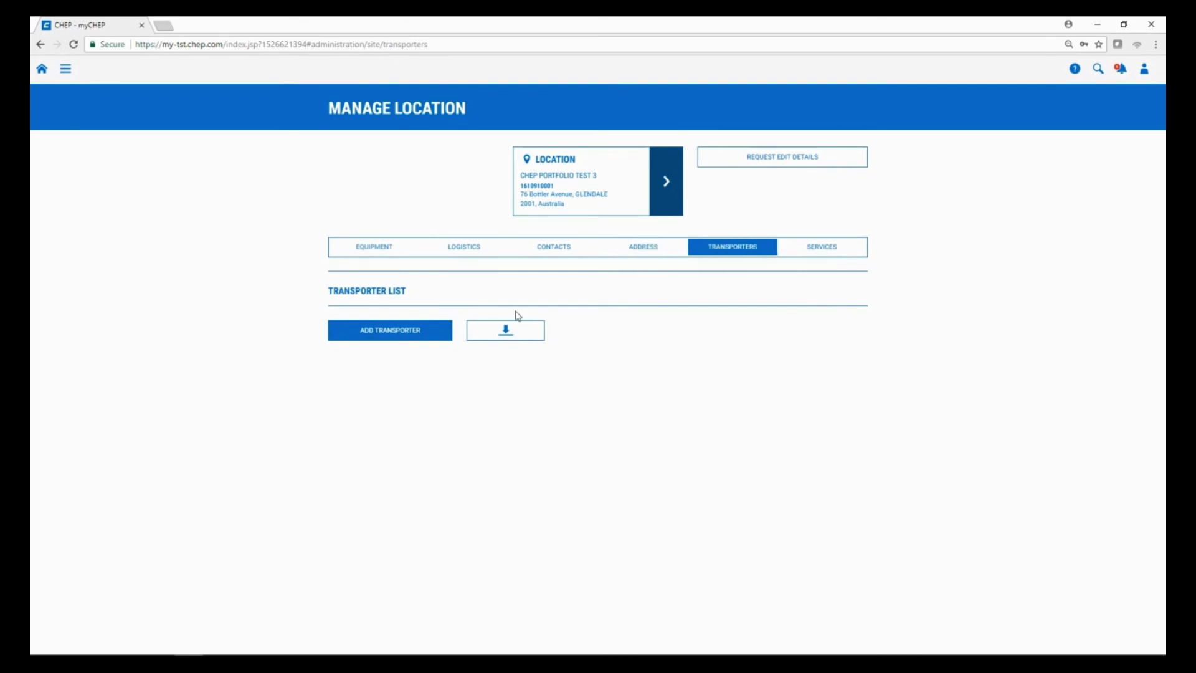
Review the location's option for adding a transporter, its correction and order contacts, and its registered addresses.
click(386, 334)
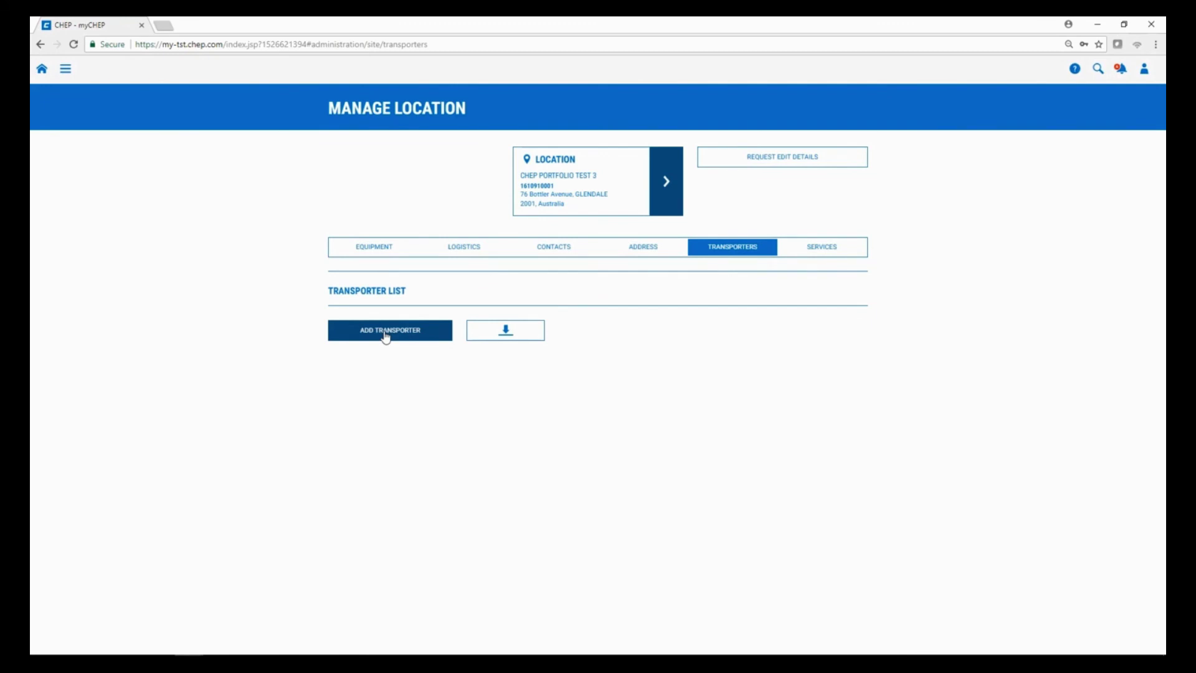
click(550, 250)
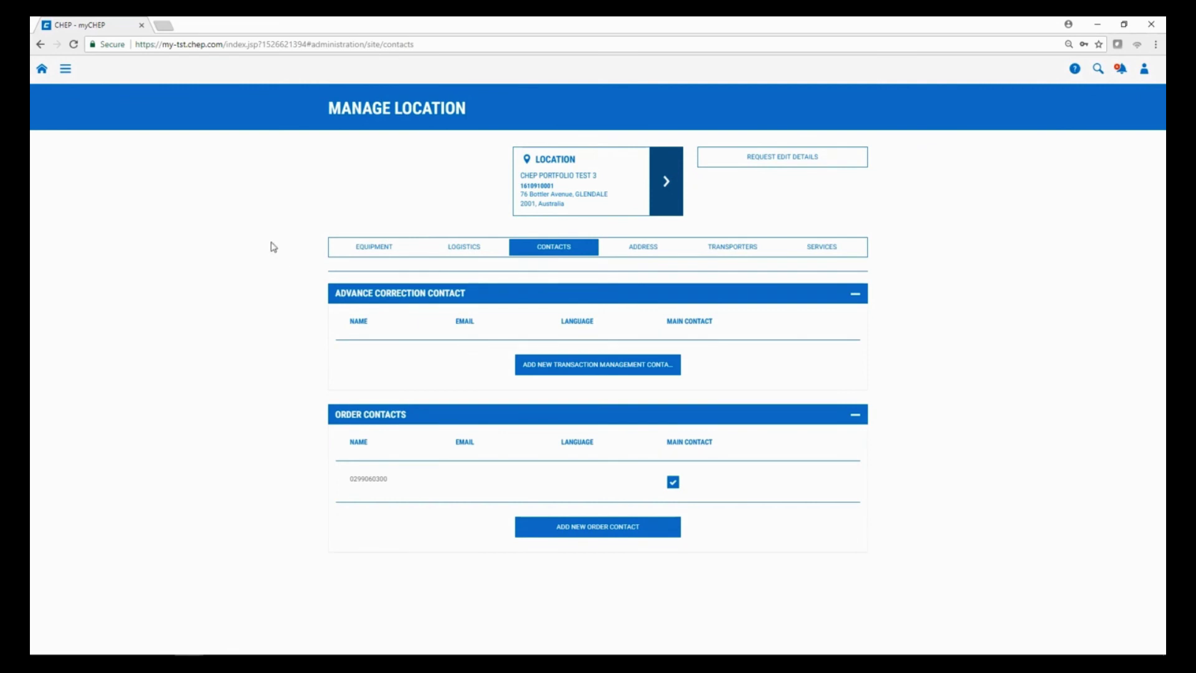
click(648, 247)
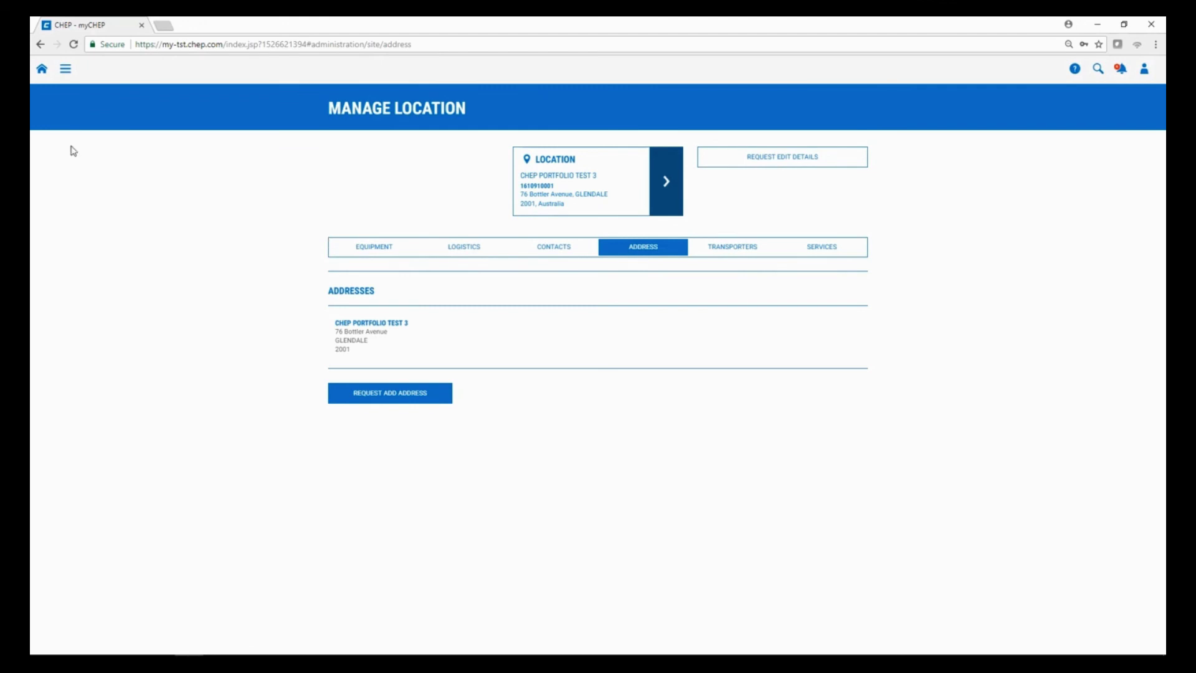
Open Manage Other Parties in Administration and examine the trading partner details of CHEP Portfolio Test 101.
click(65, 68)
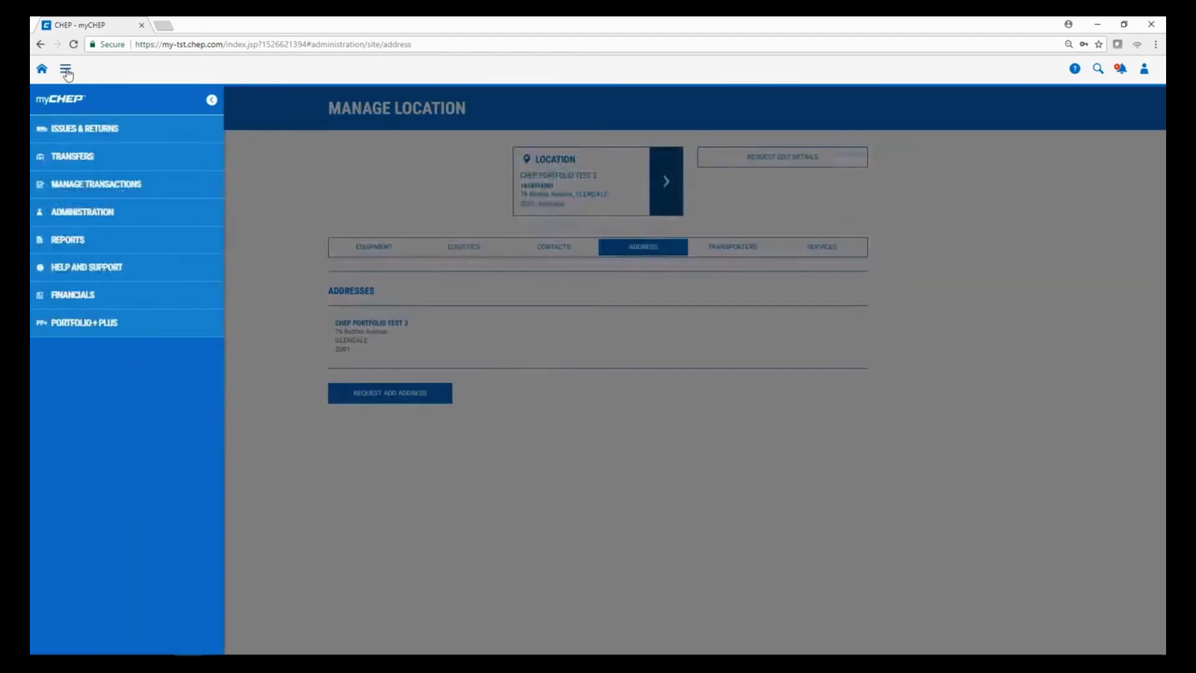
click(74, 213)
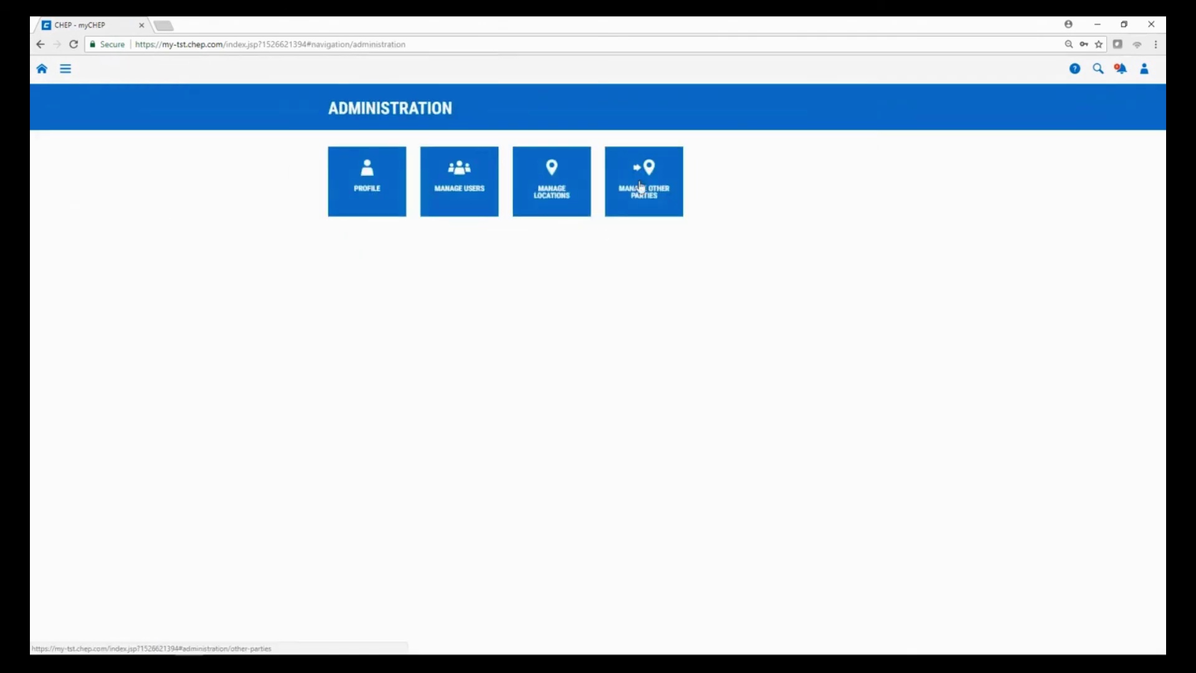
click(648, 184)
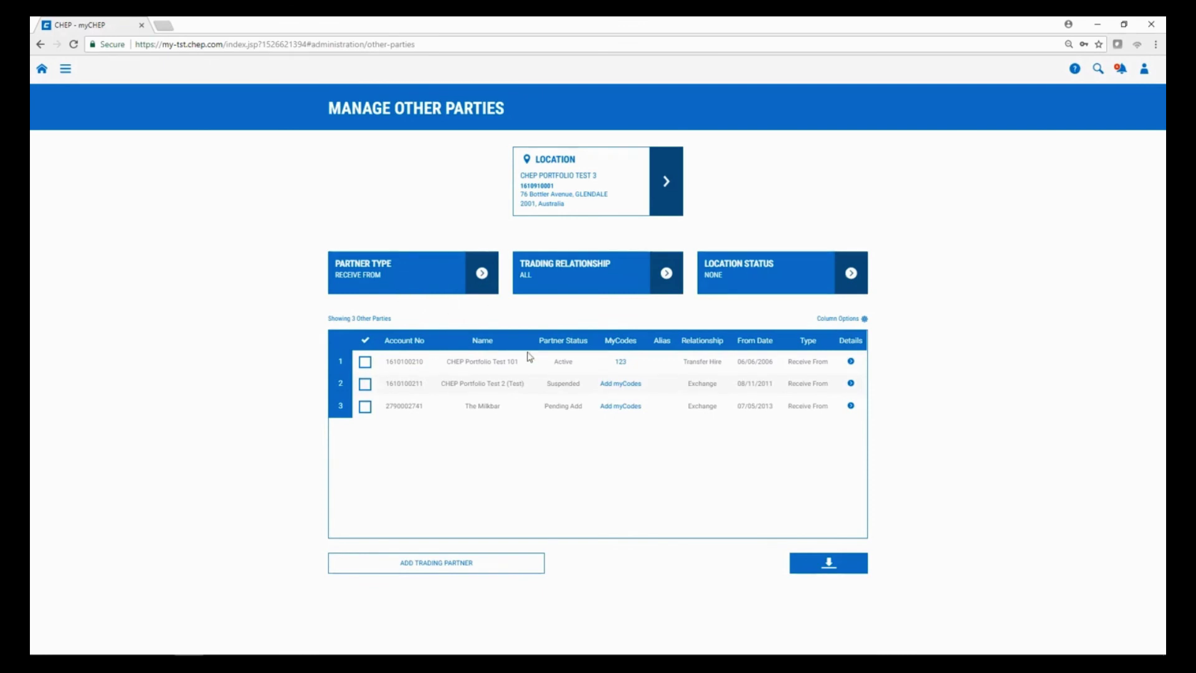
click(850, 362)
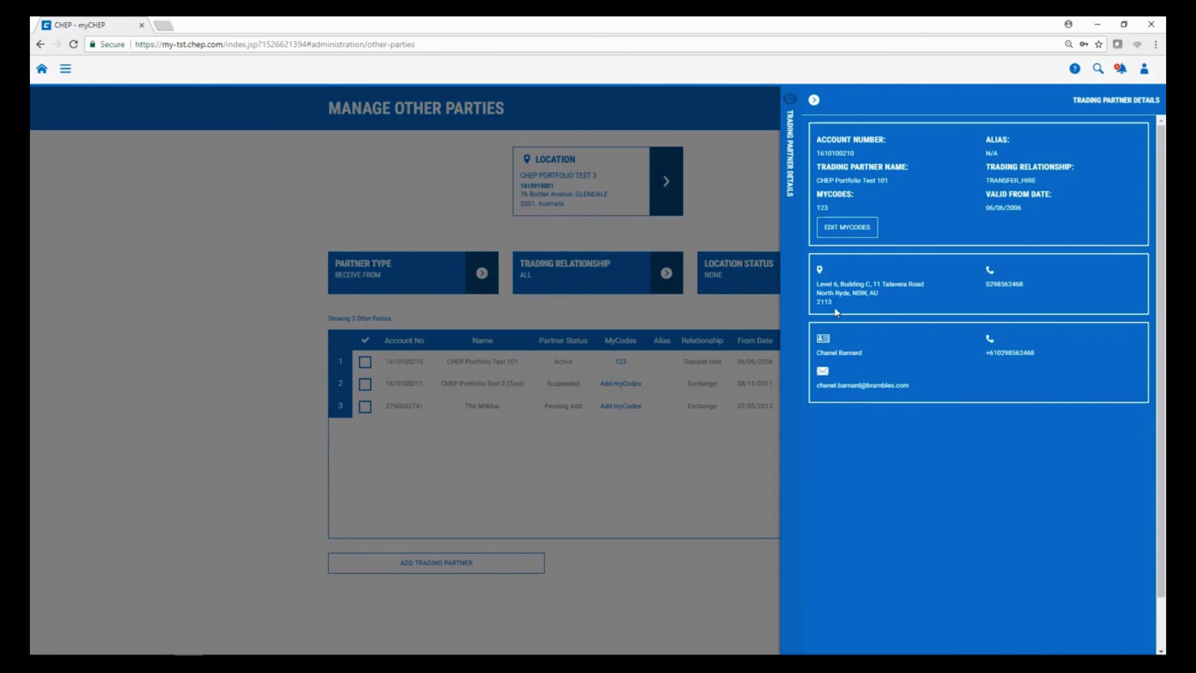
click(747, 211)
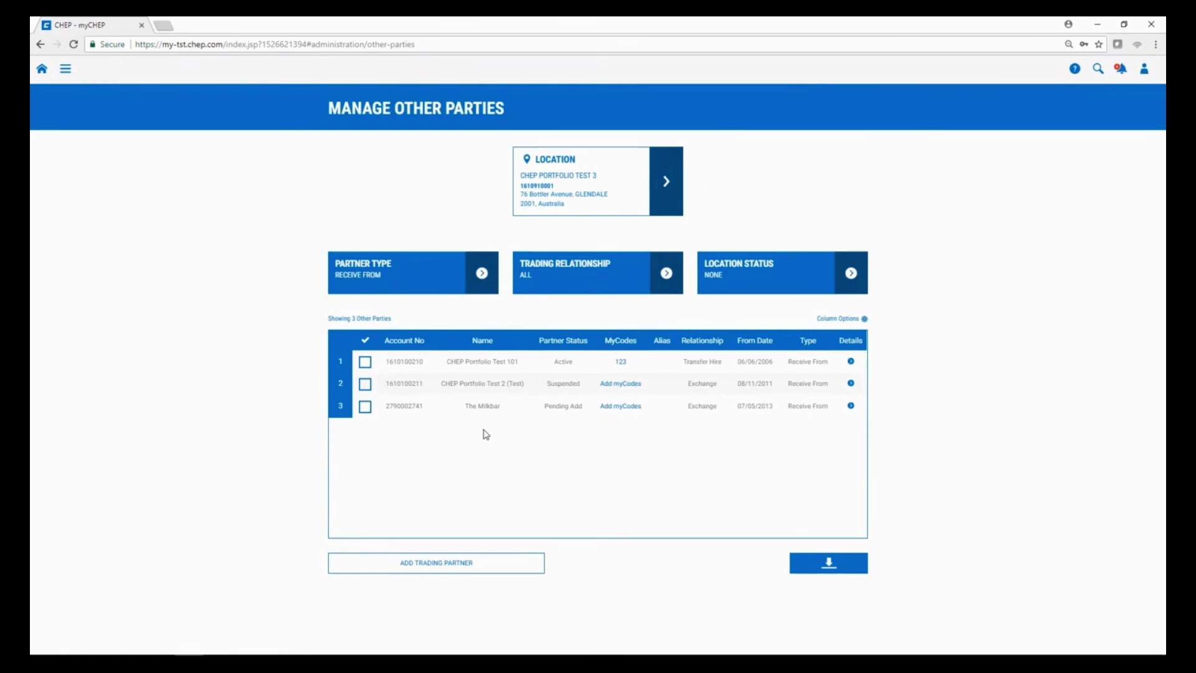
Return to the home page, open the online guides from the help contact window and list the Transfers and Corrections guides.
click(41, 71)
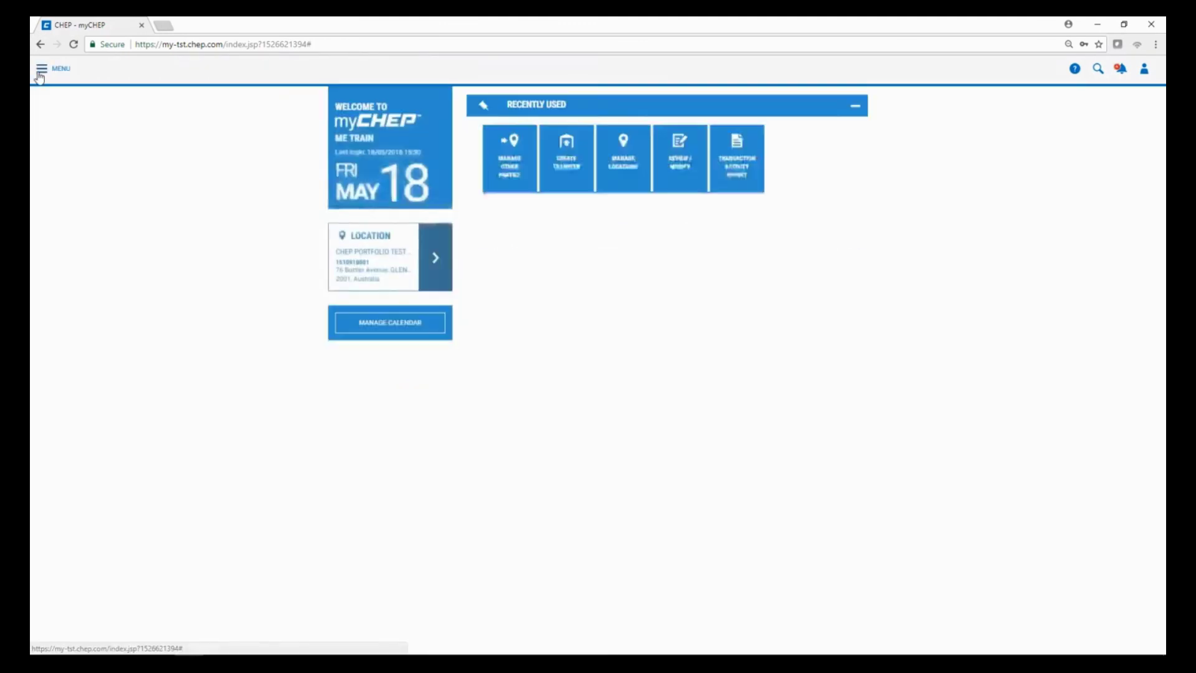
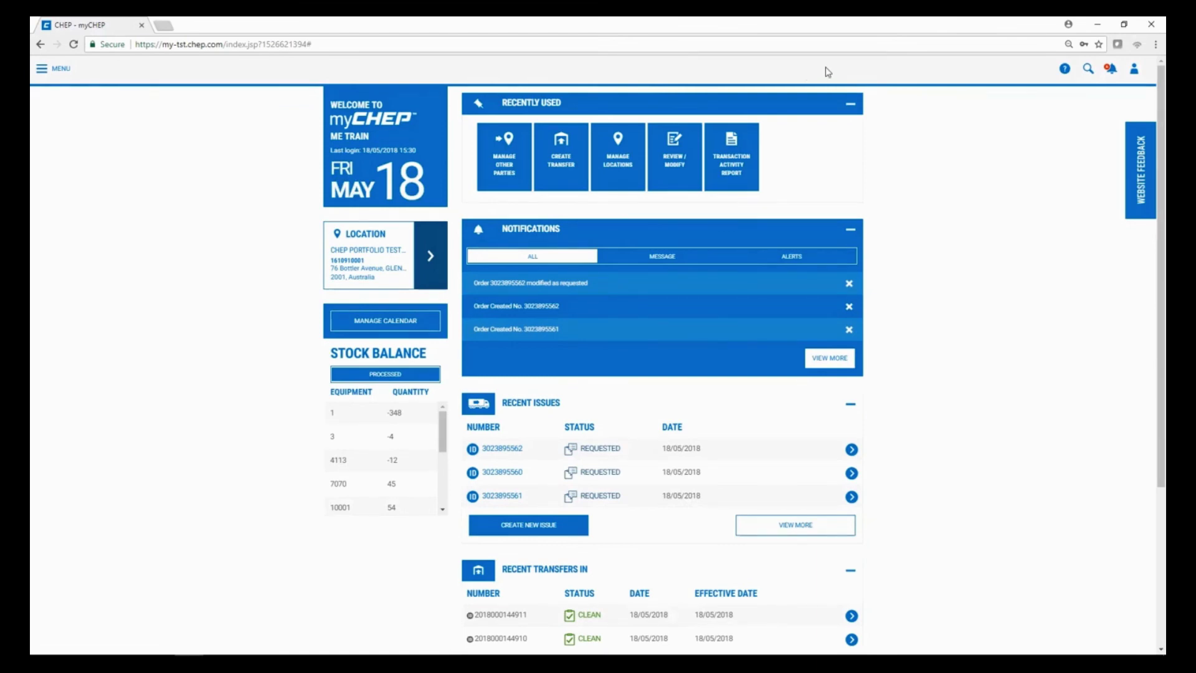
click(57, 70)
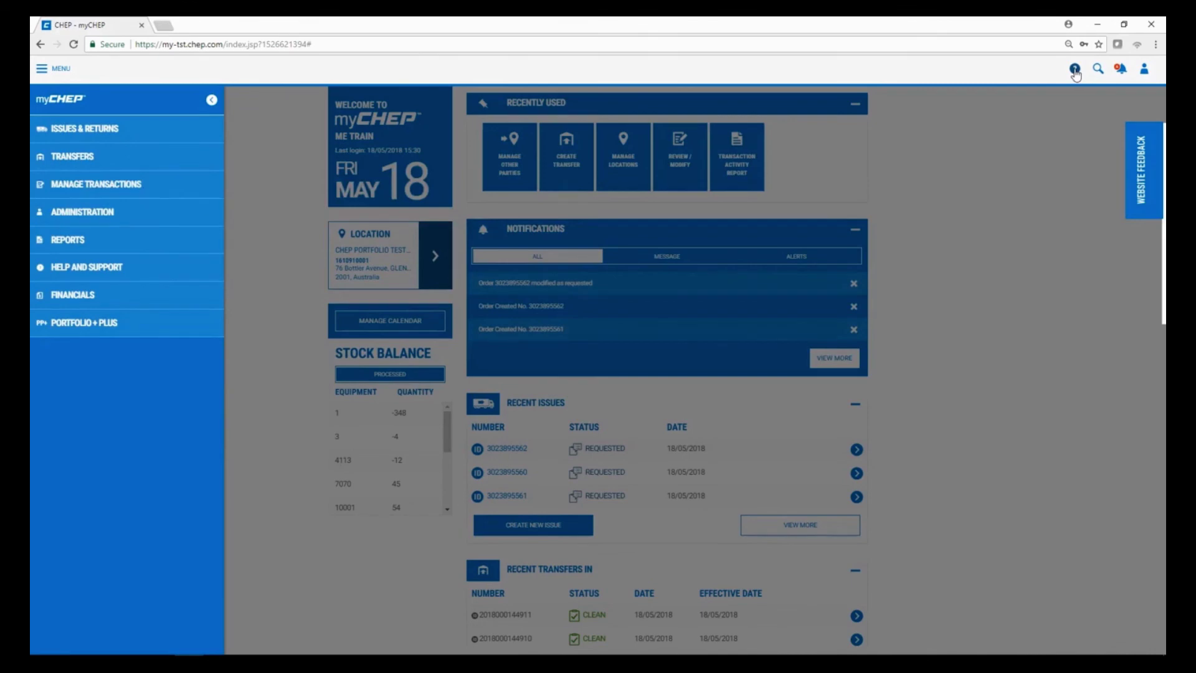
click(1076, 74)
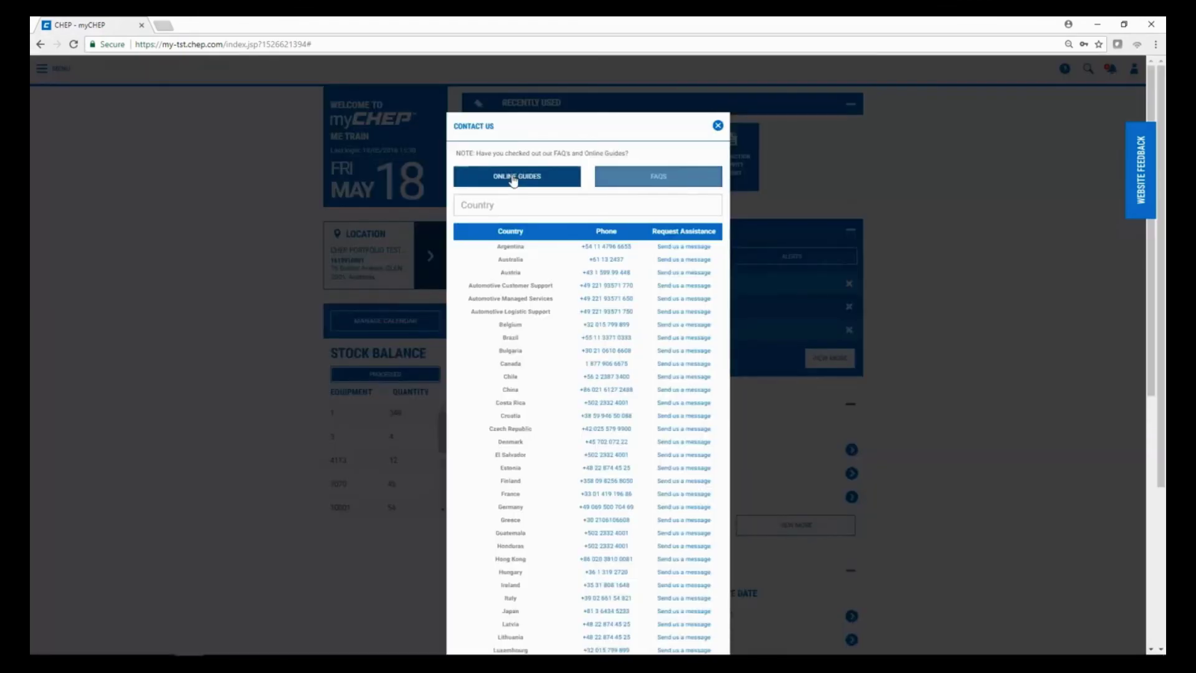
click(514, 179)
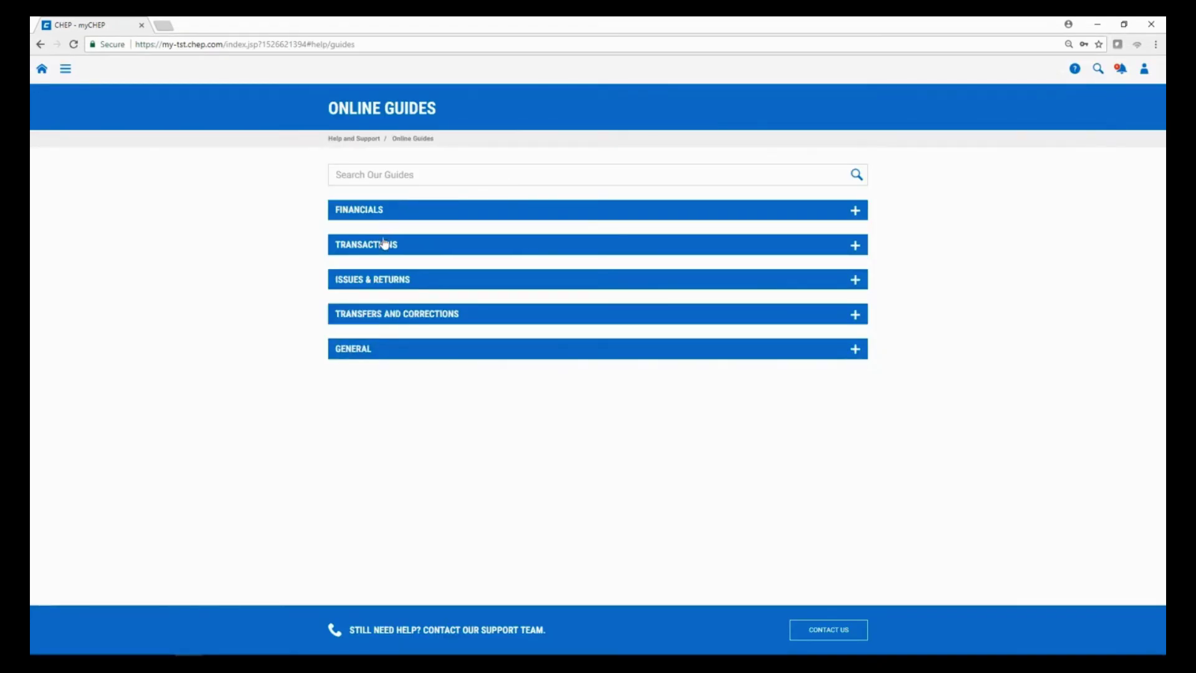
click(367, 318)
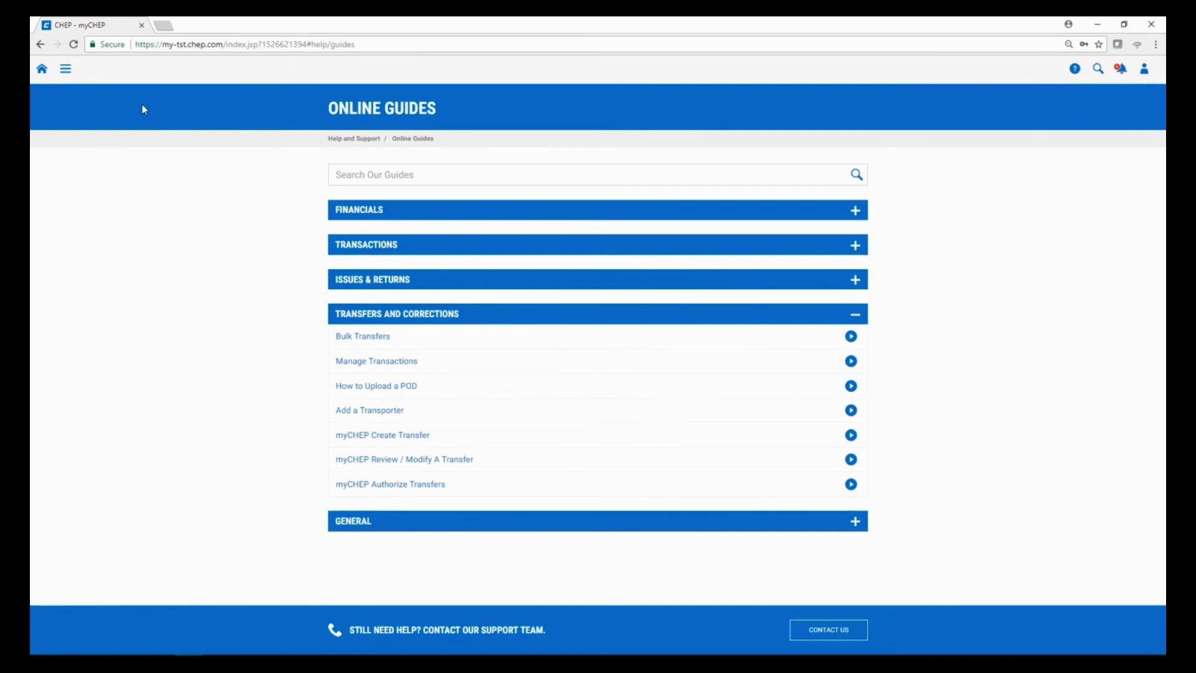
Go back to the home page and open the website feedback form.
click(42, 68)
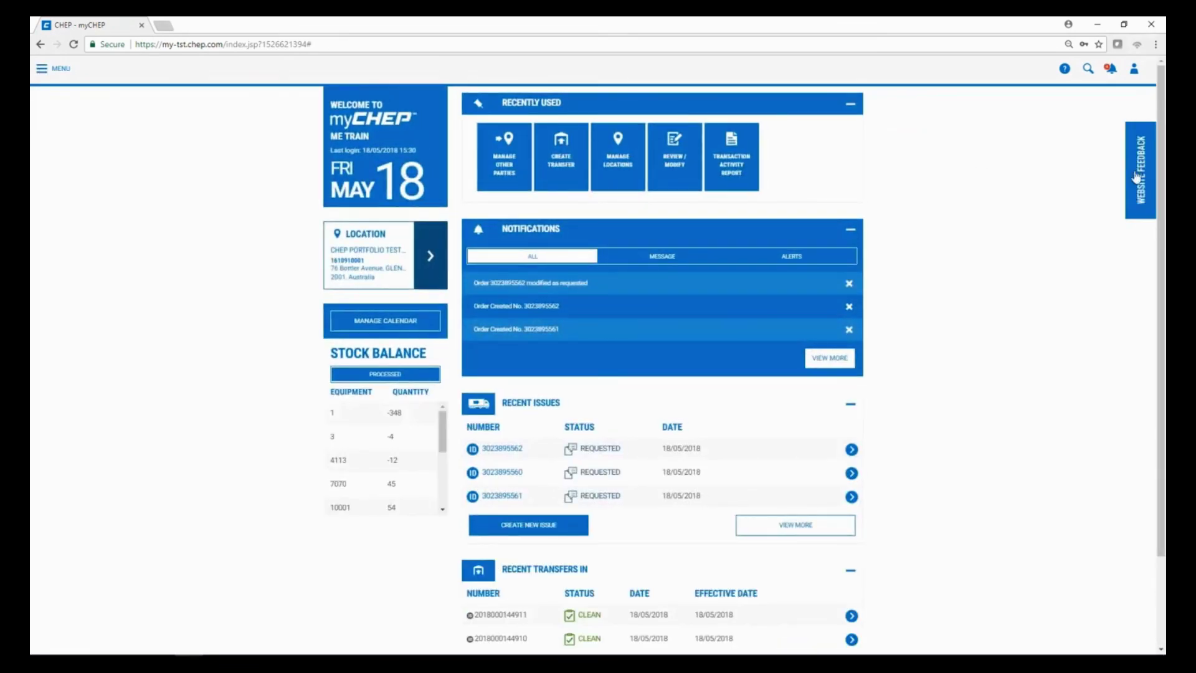
click(1141, 178)
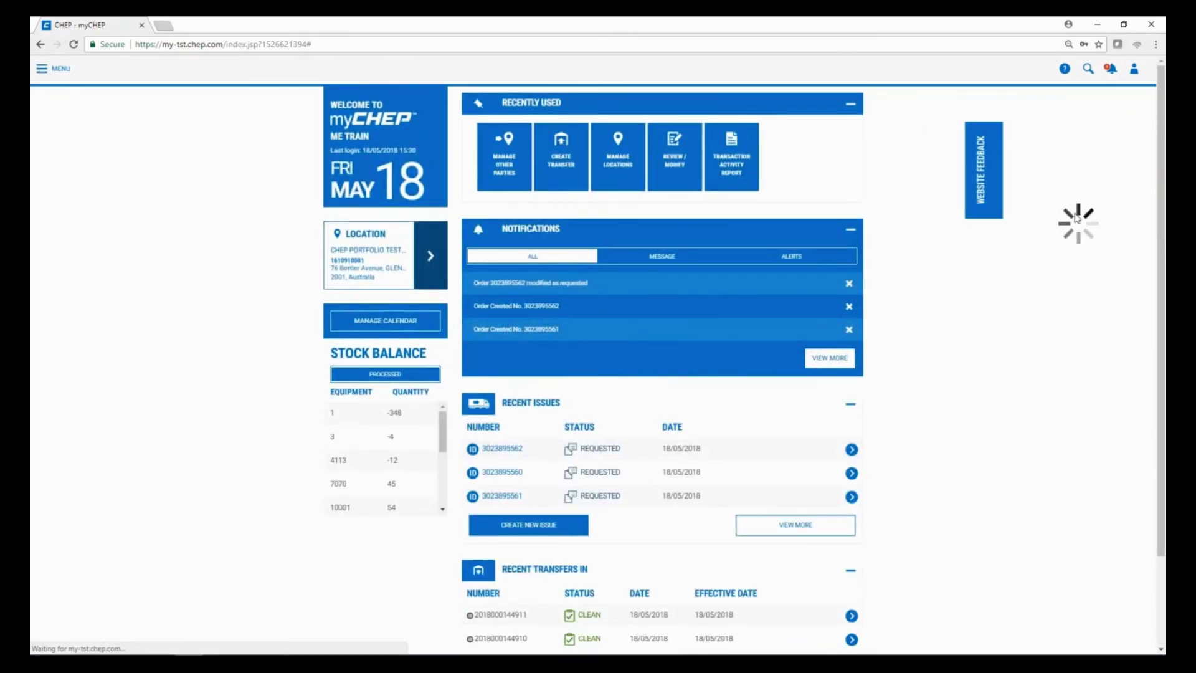